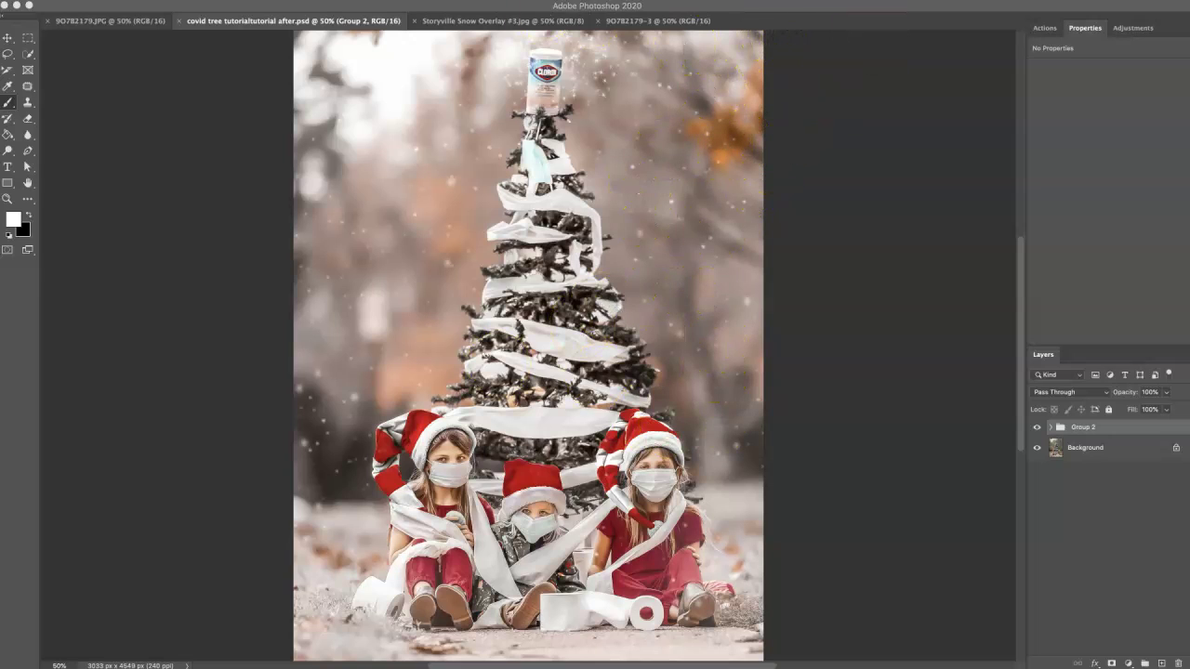
Step: Compare the original photo with 'covid tree tutorial after.psd', ending back on the unedited original
click(632, 22)
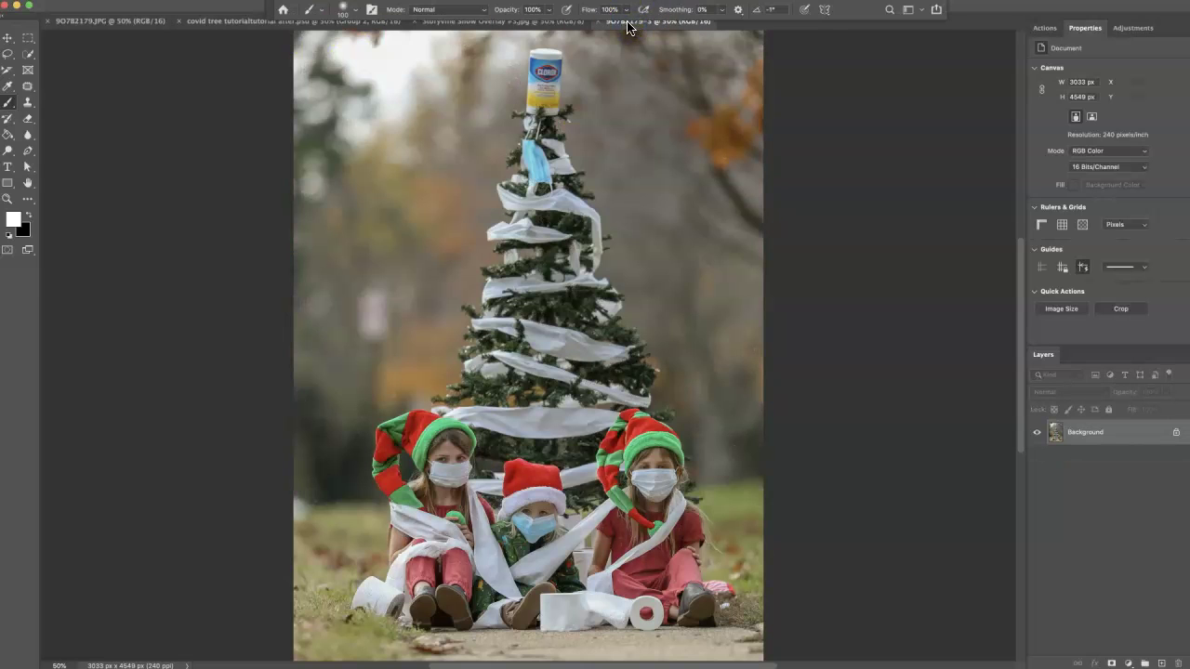
click(239, 22)
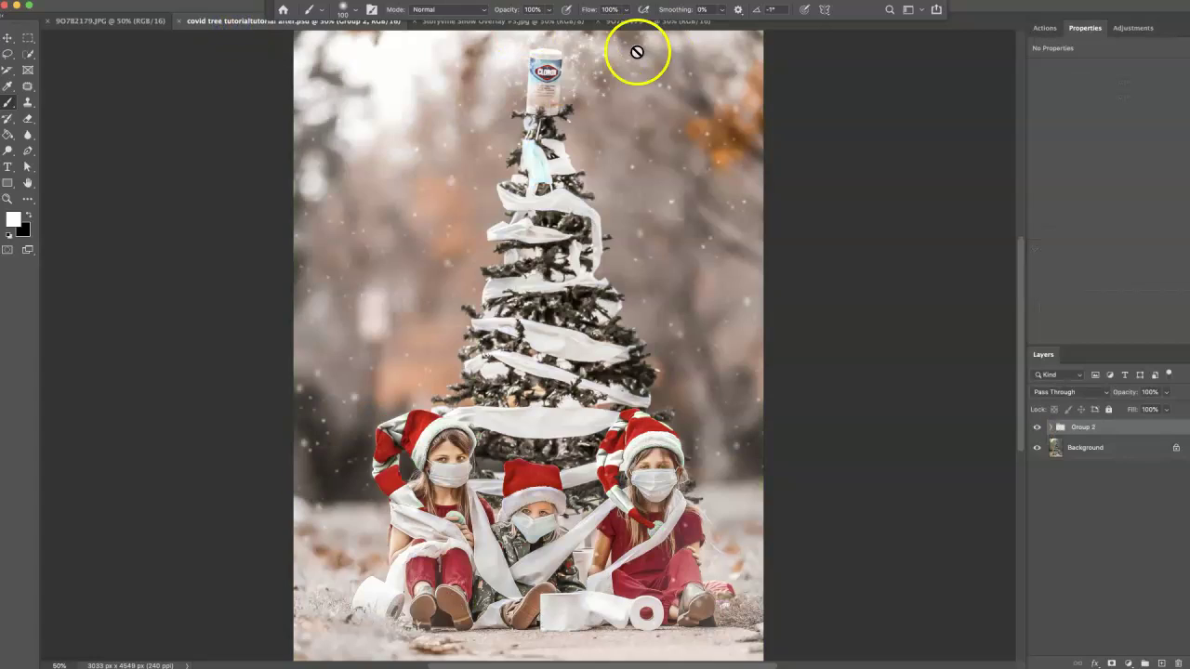
click(622, 22)
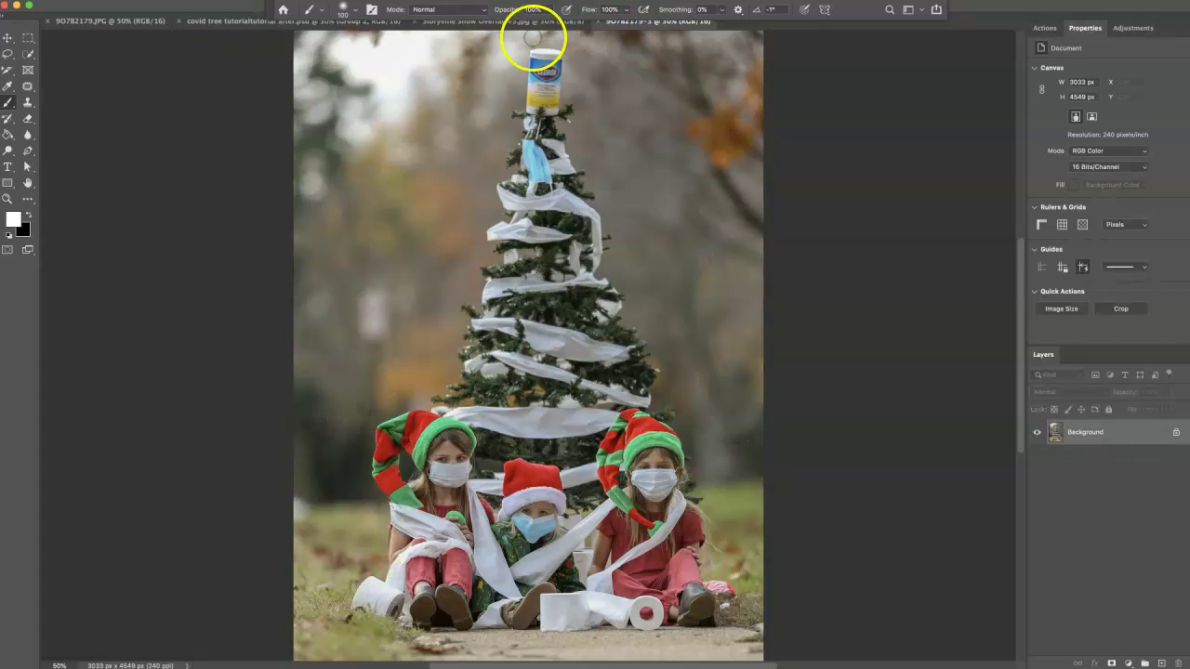
Step: Run the Storyville Step 1: Smoothing action and set the Silky Smooth layer to 26% opacity
click(1045, 28)
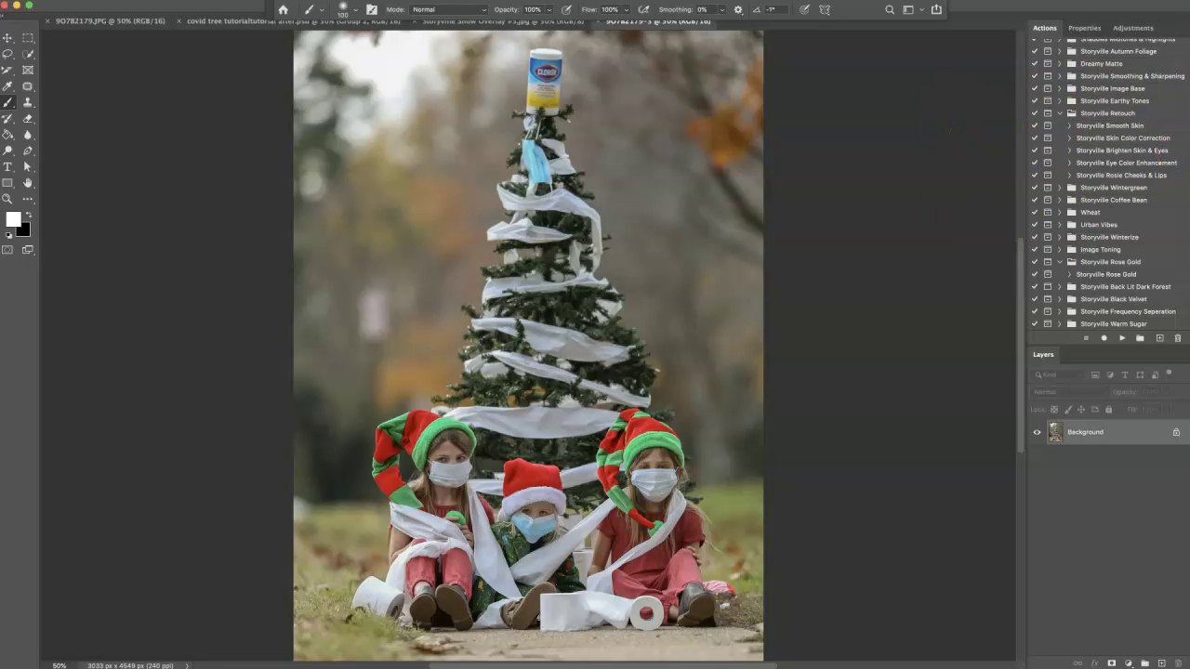
scroll(1107, 186, down, 3)
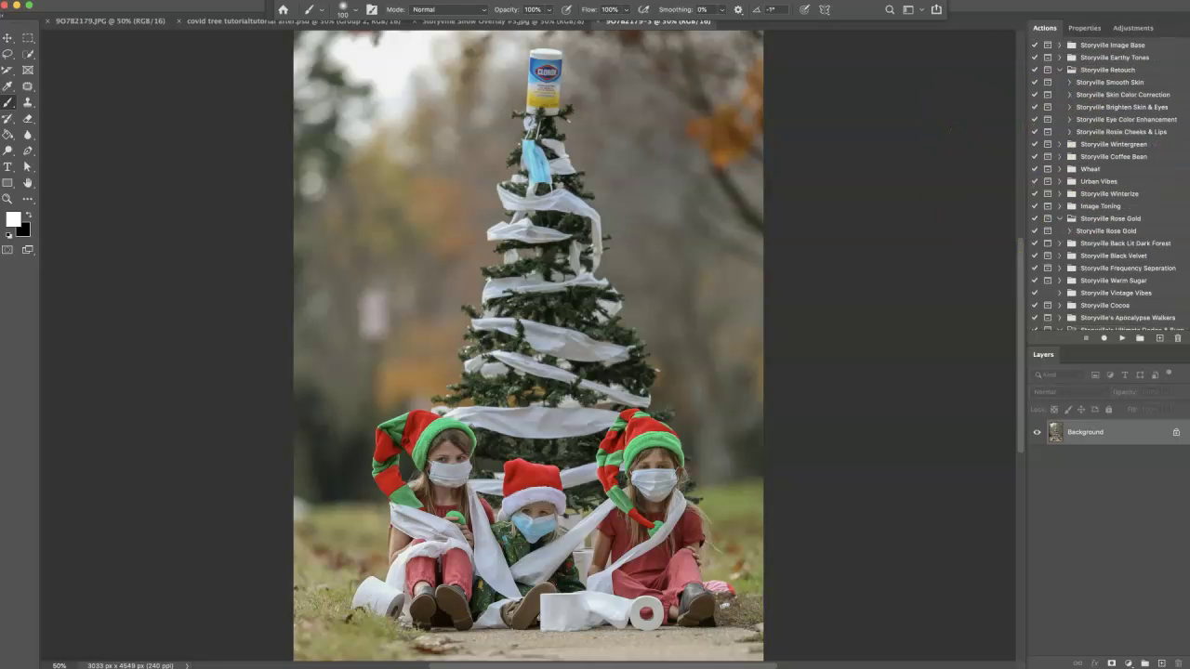
scroll(1106, 186, up, 5)
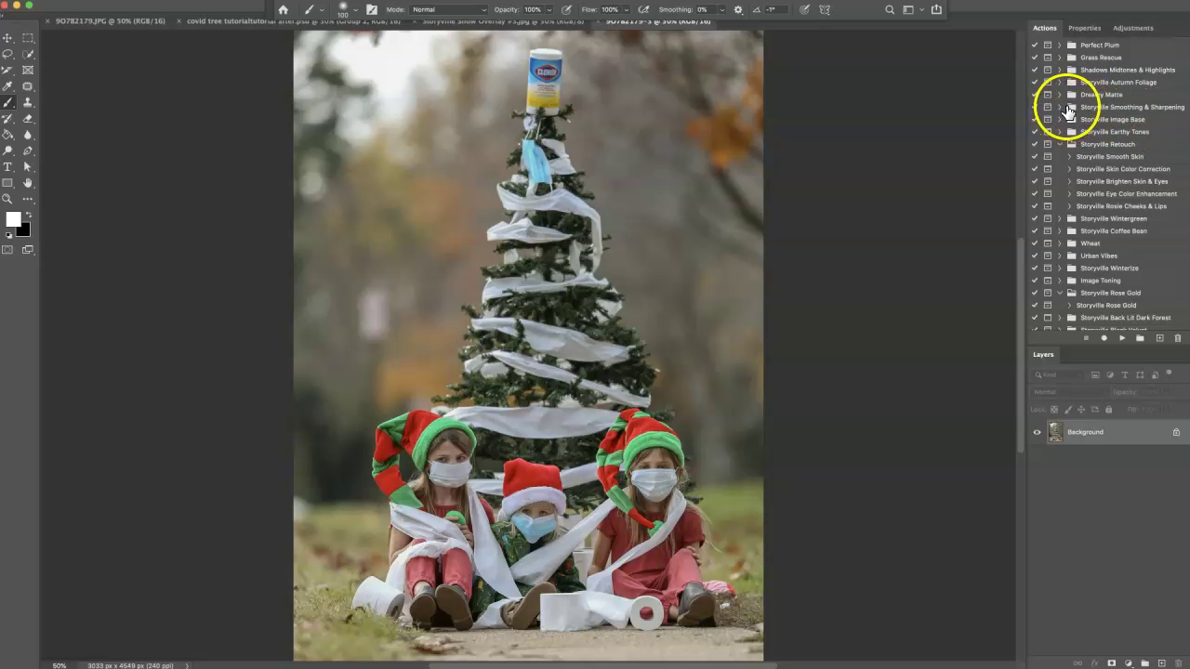
click(1065, 108)
click(1104, 119)
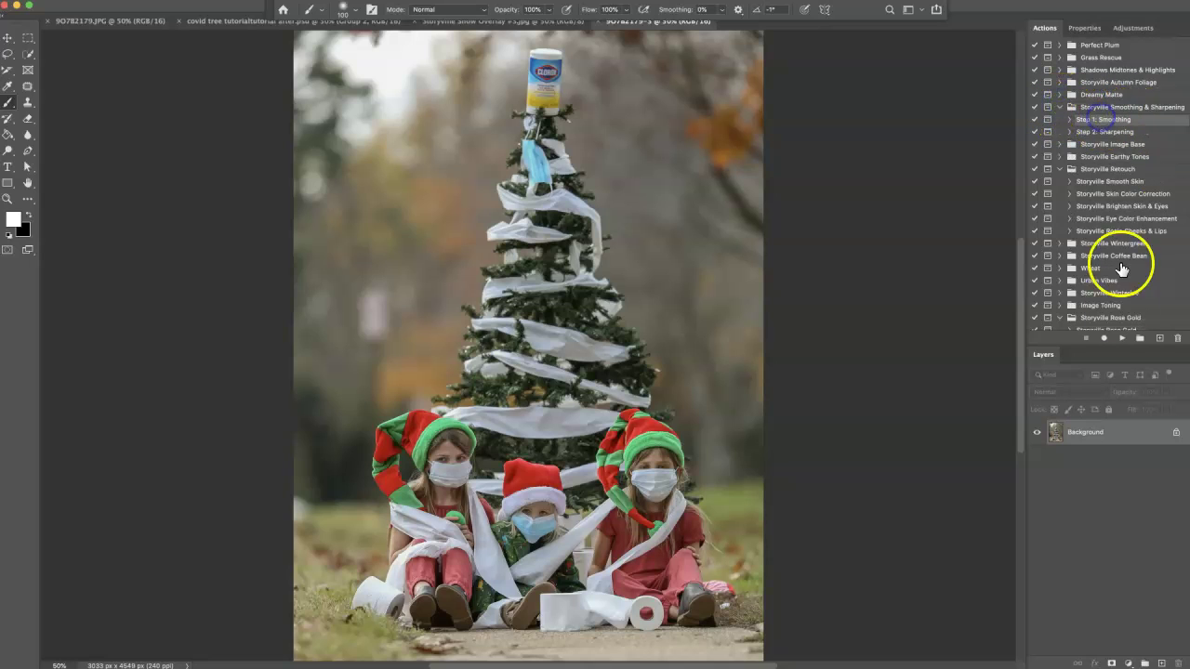
click(1122, 339)
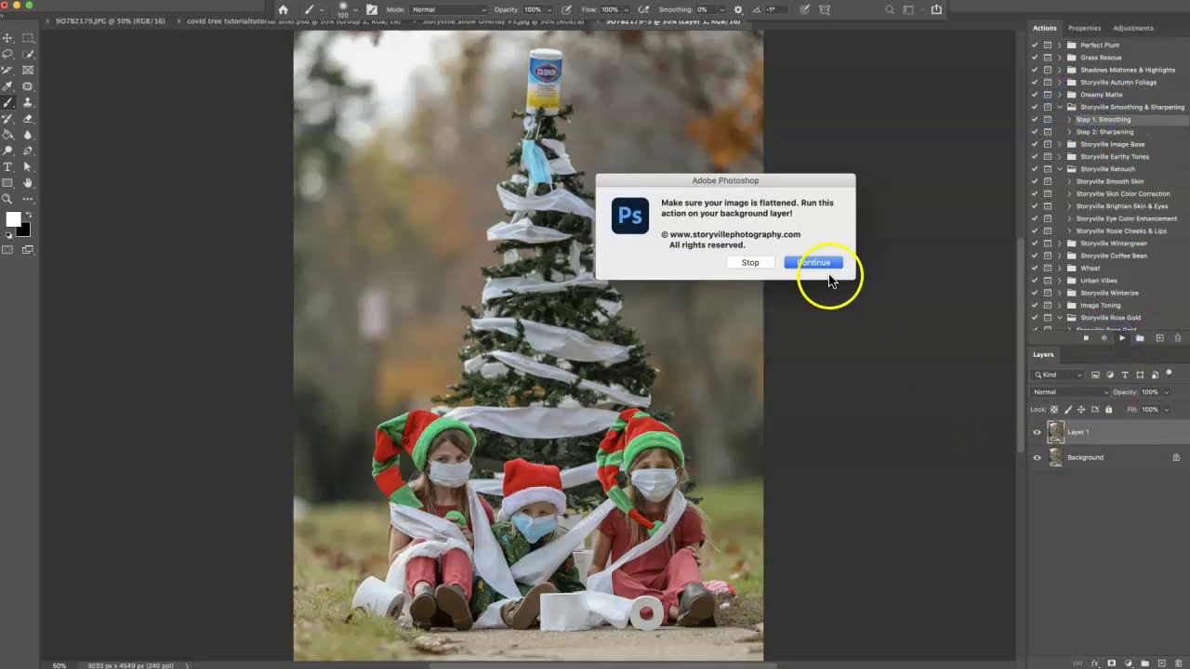
click(822, 265)
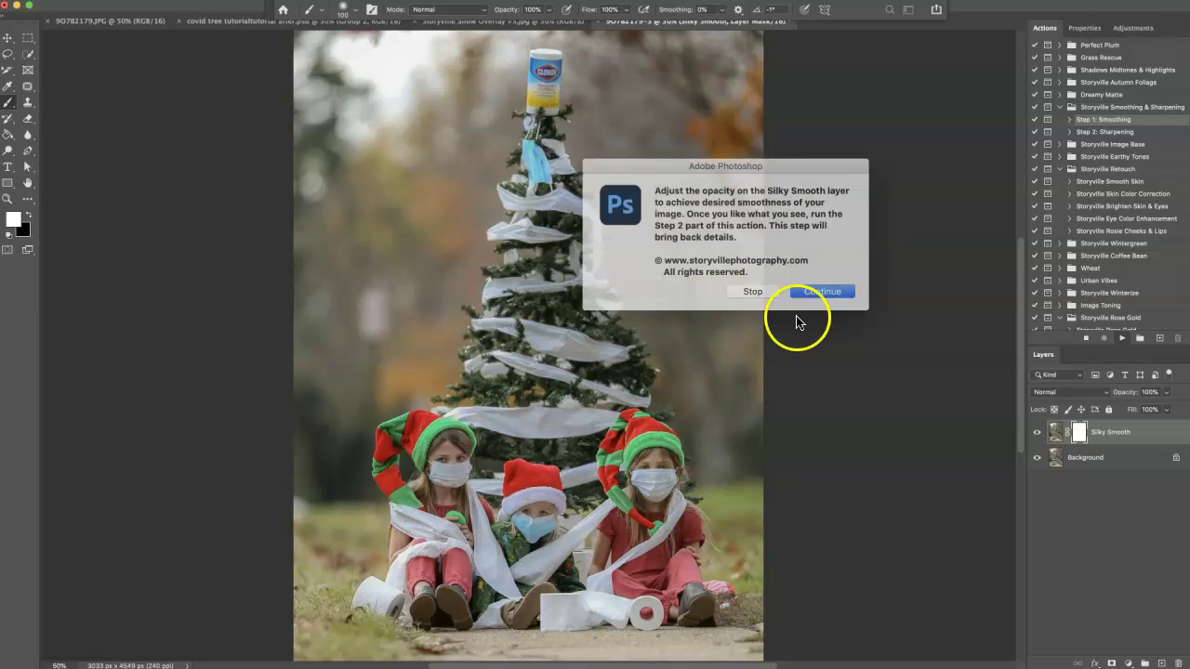
click(823, 286)
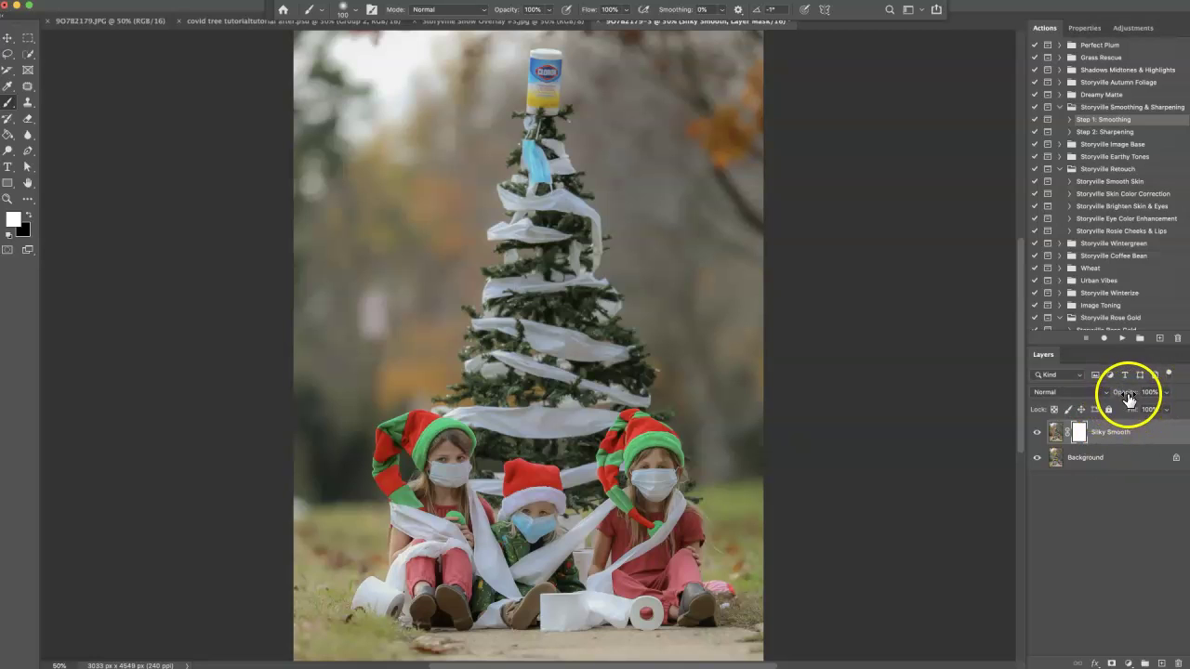
drag(1126, 392, 1069, 391)
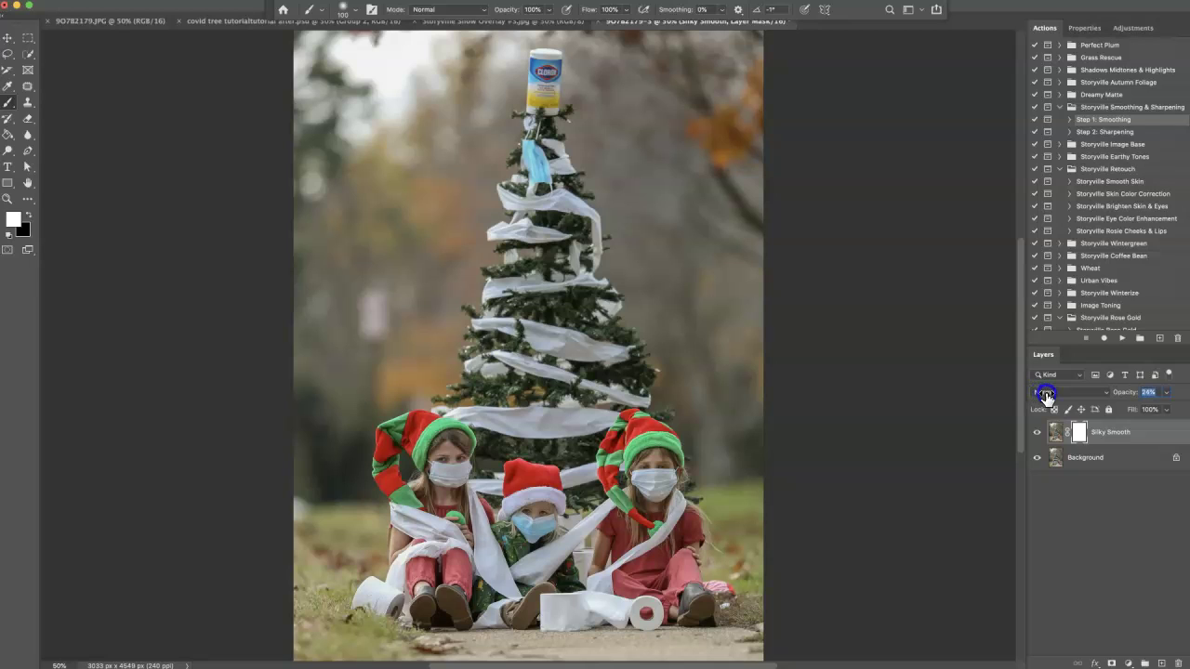
drag(1046, 396, 1048, 396)
Step: Run Step 2: Sharpening and set the Bring Back Details group to 20% opacity
click(1101, 132)
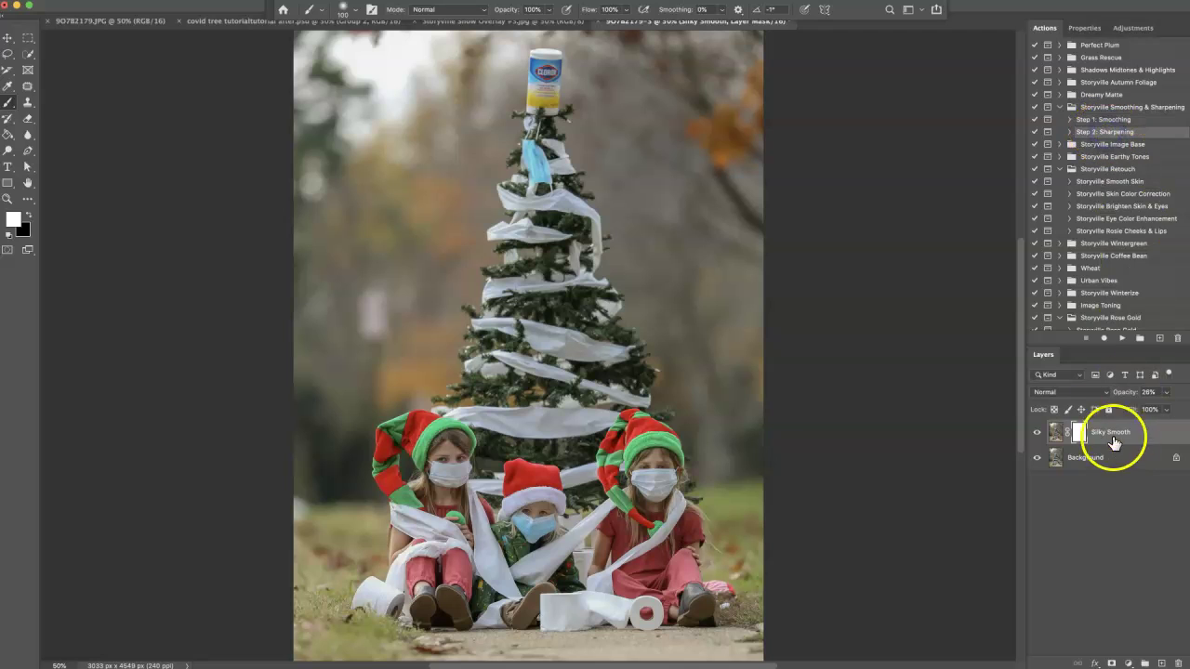
click(1121, 340)
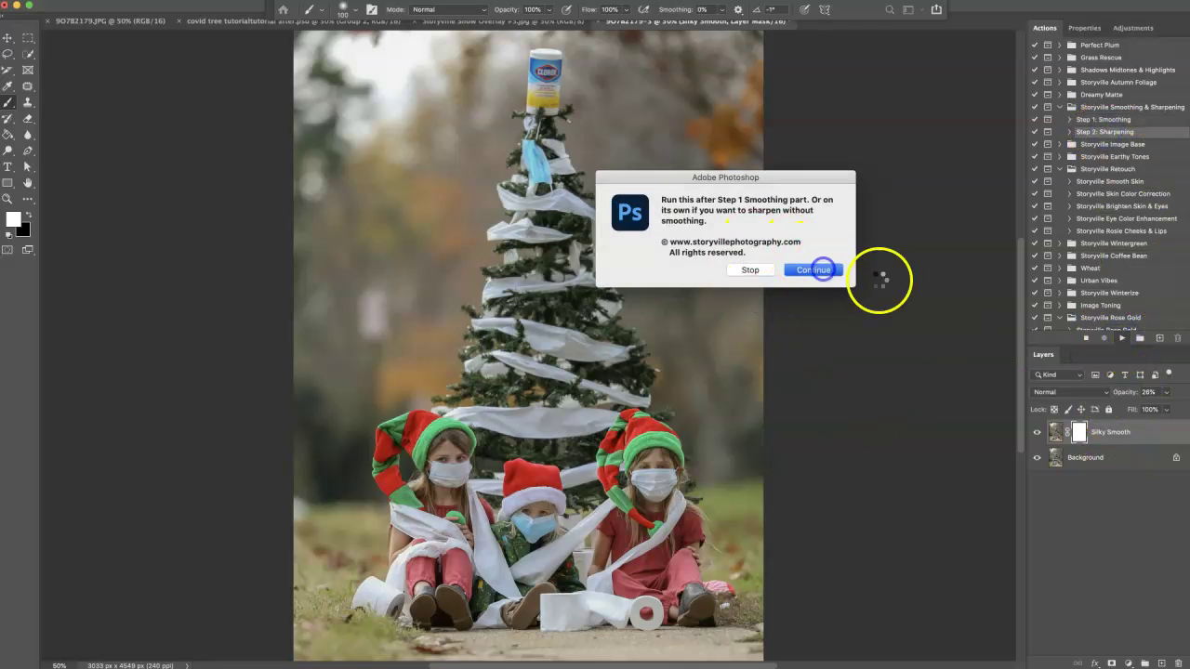
click(816, 271)
click(1122, 392)
drag(1040, 381, 1049, 379)
drag(1123, 392, 1142, 444)
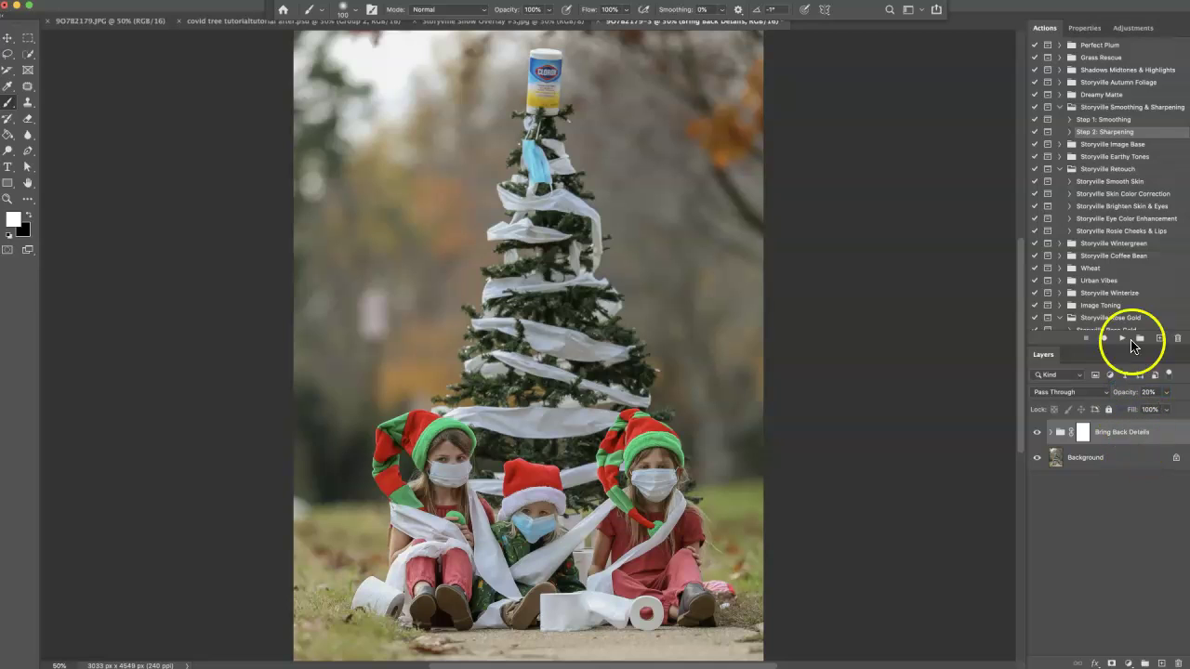
Step: Flatten the image and duplicate the background onto a new layer
click(126, 0)
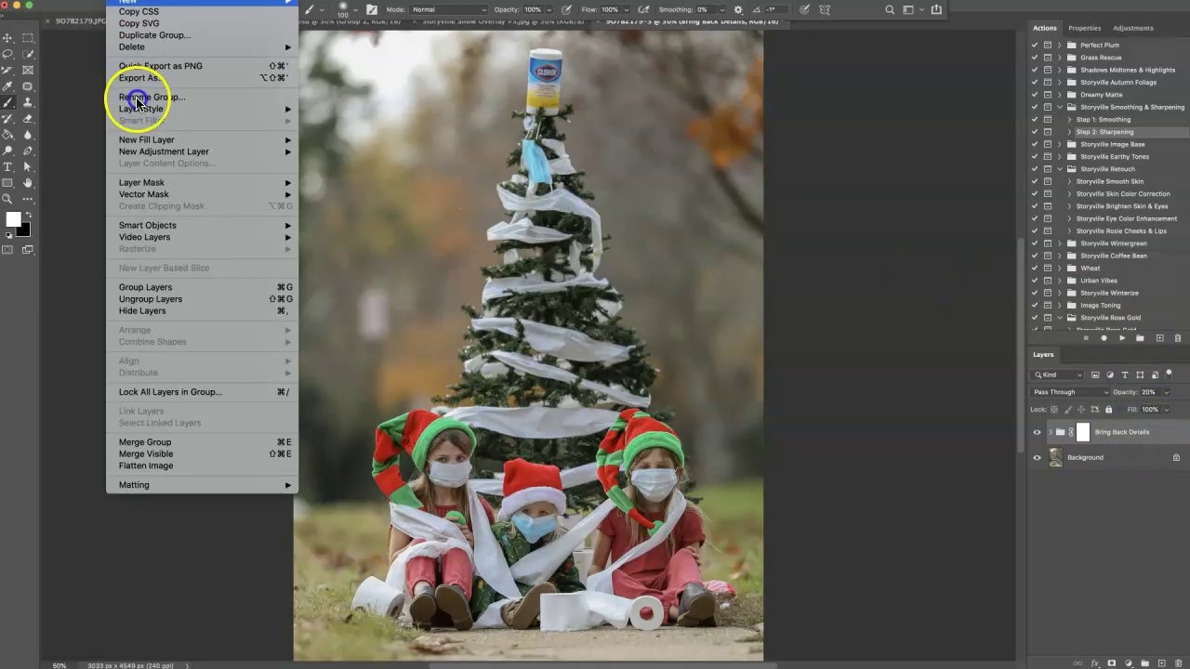
click(167, 467)
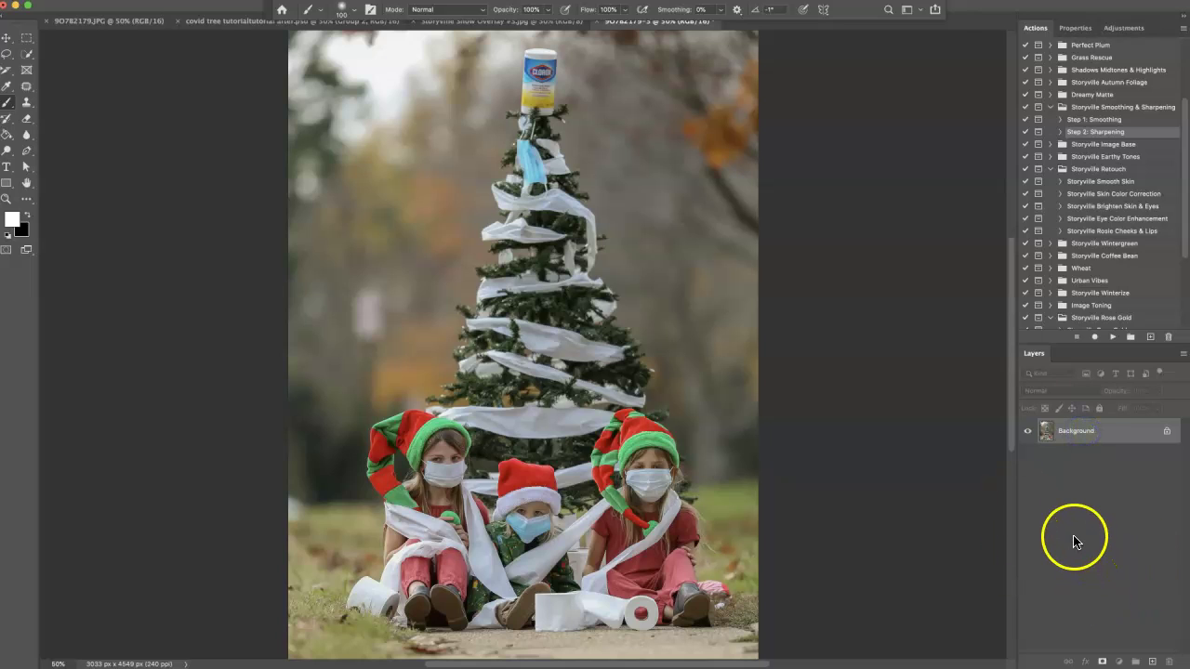
key(ctrl+j)
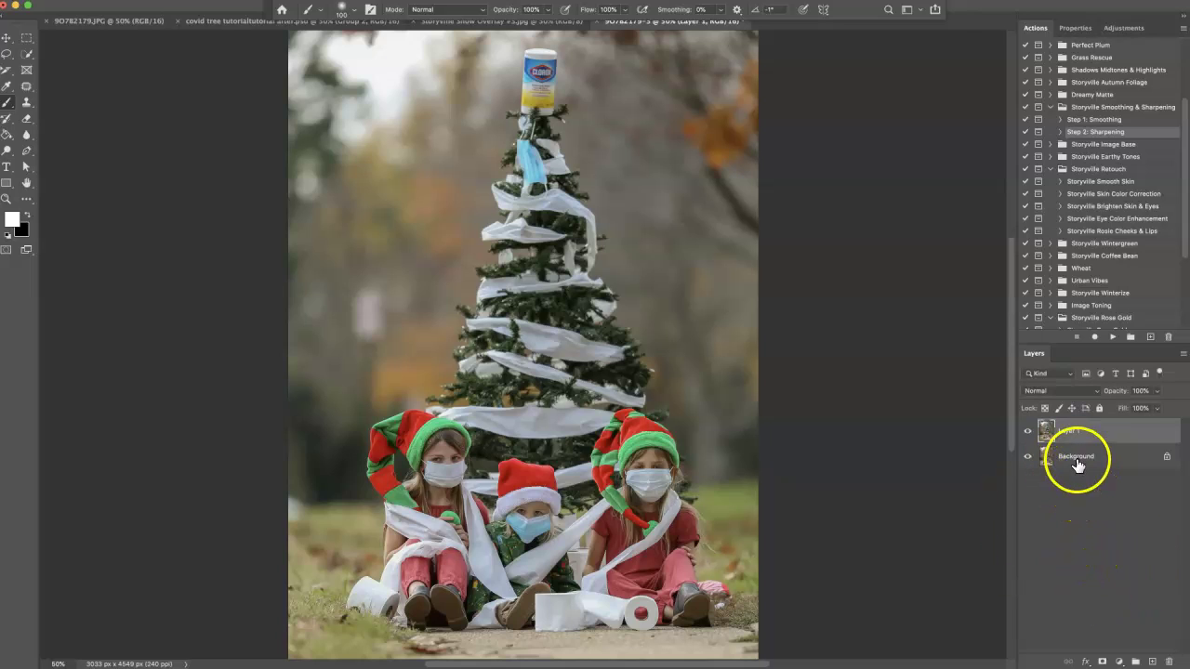
Step: Apply the Camera Raw Rose Gold 2 preset to the copy with Exposure lowered to -0.55
click(228, 0)
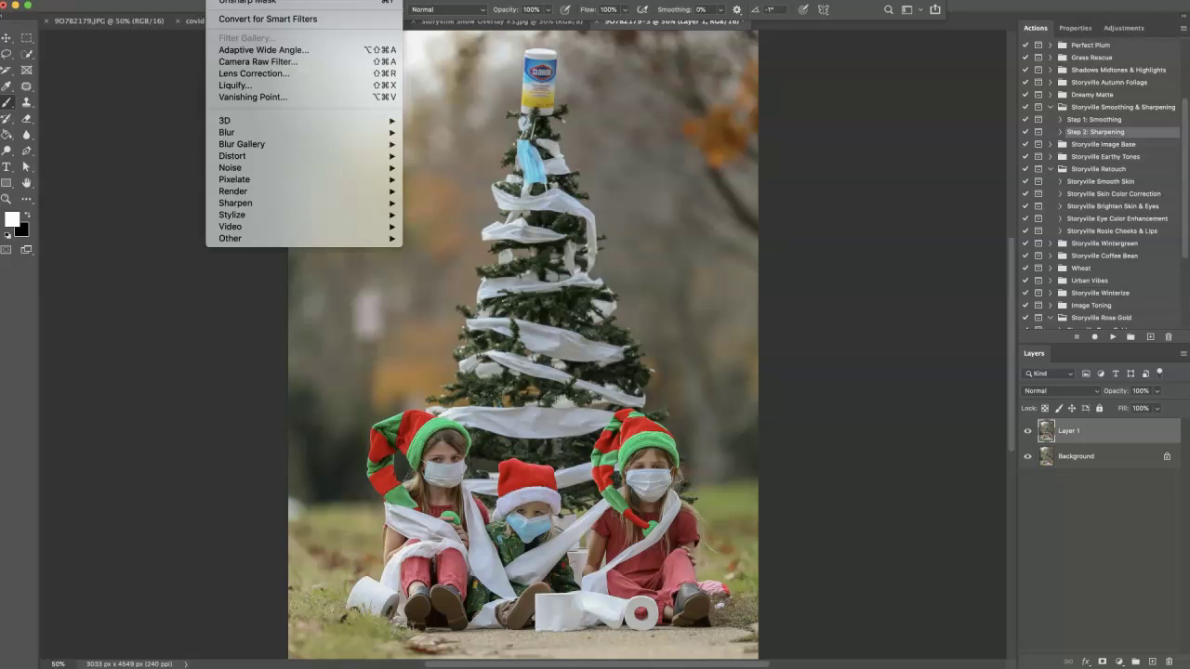
click(249, 65)
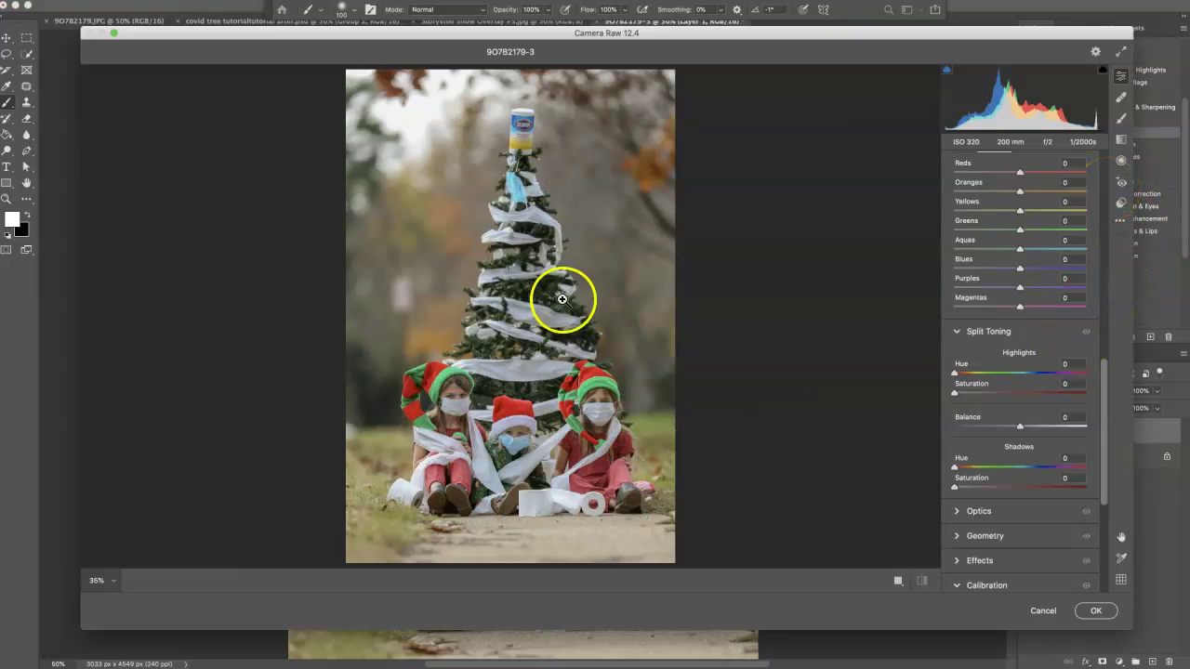
click(1121, 205)
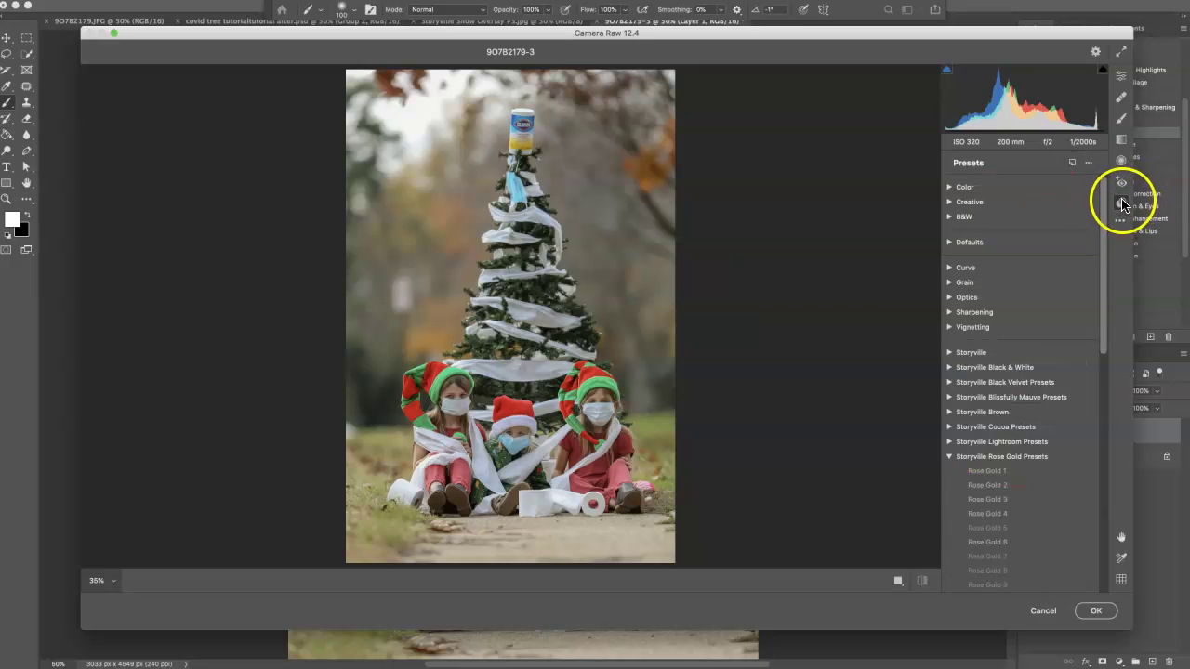
click(1008, 486)
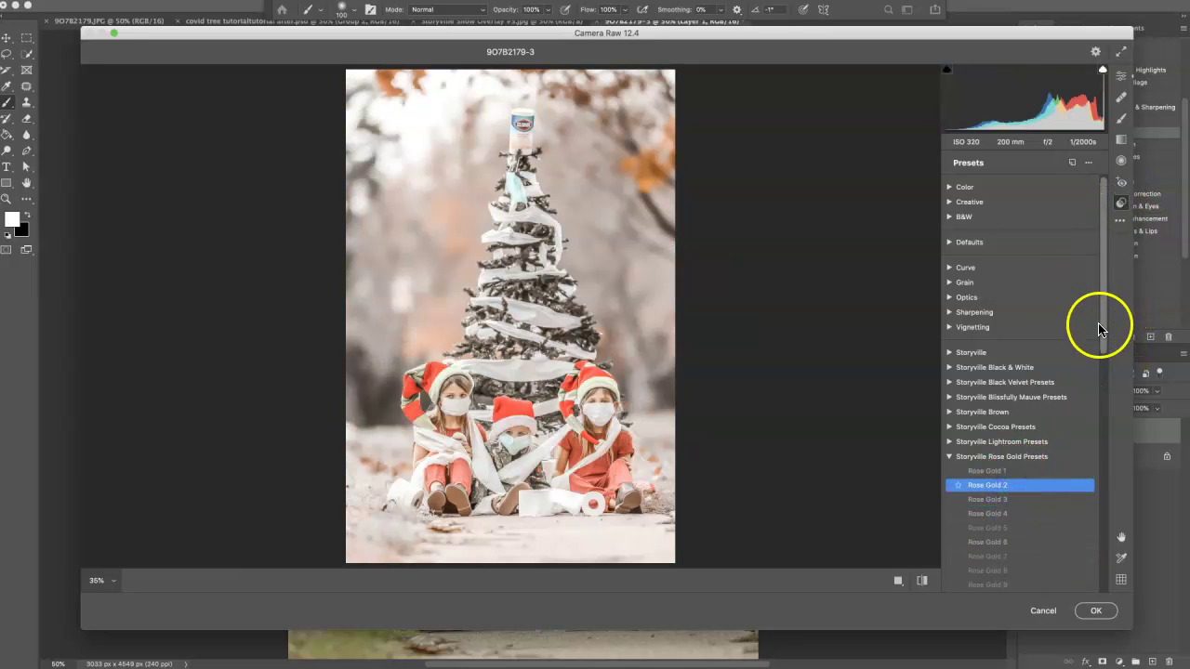
click(1121, 75)
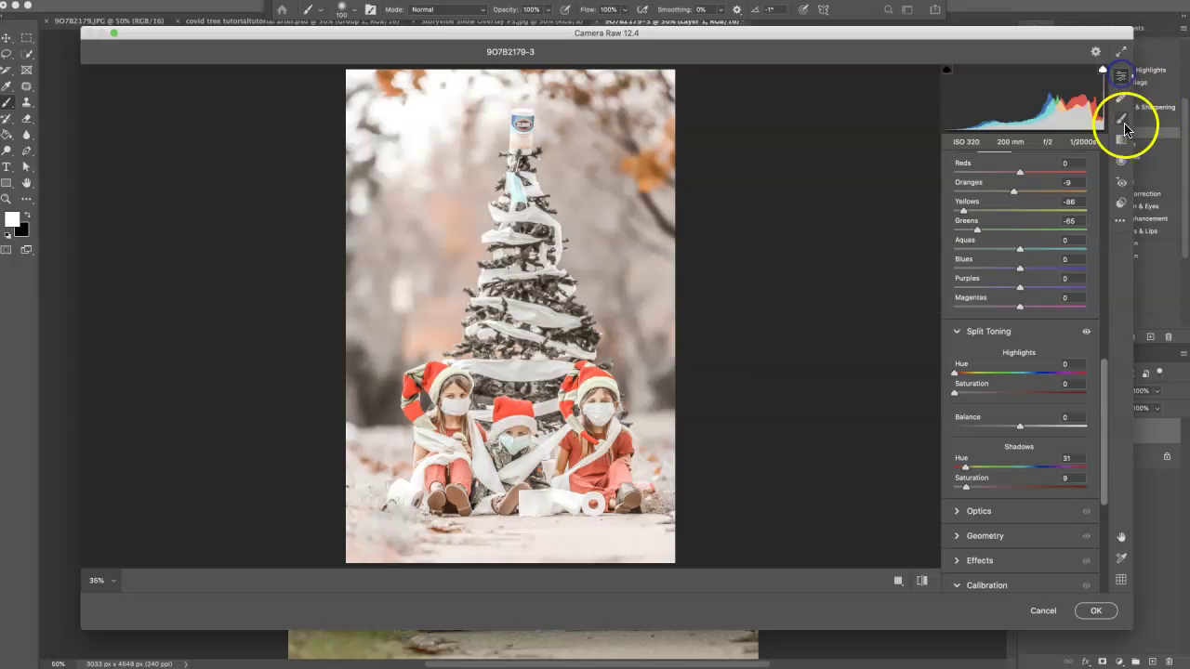
drag(1099, 391, 1074, 85)
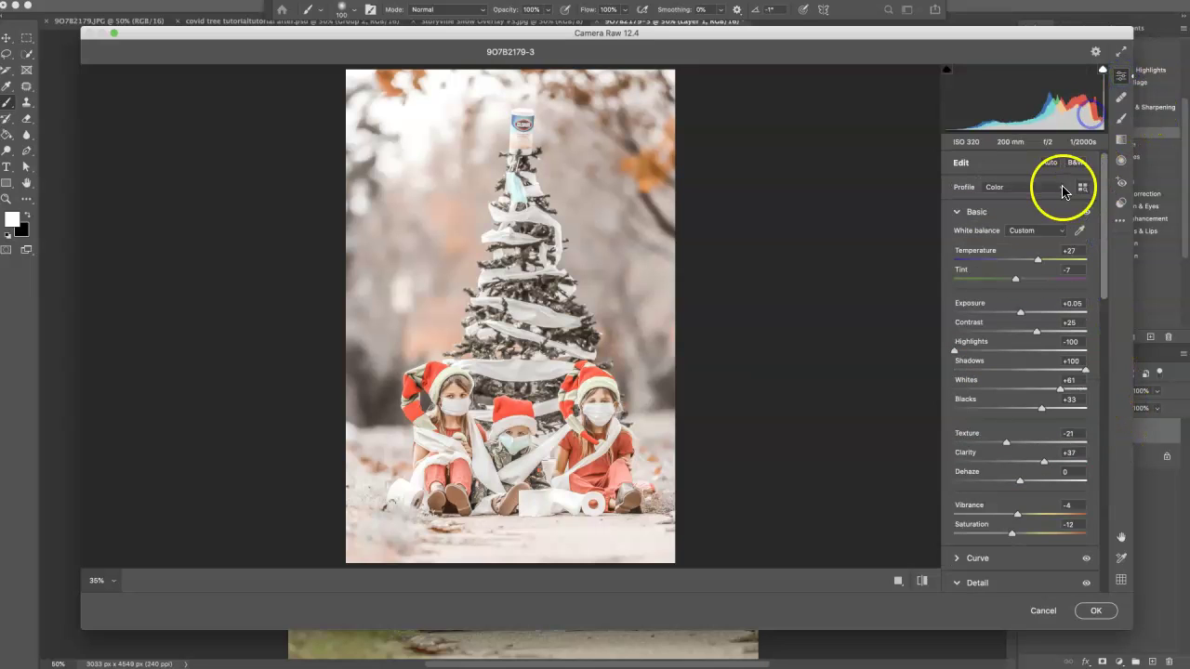
drag(1021, 313, 1014, 312)
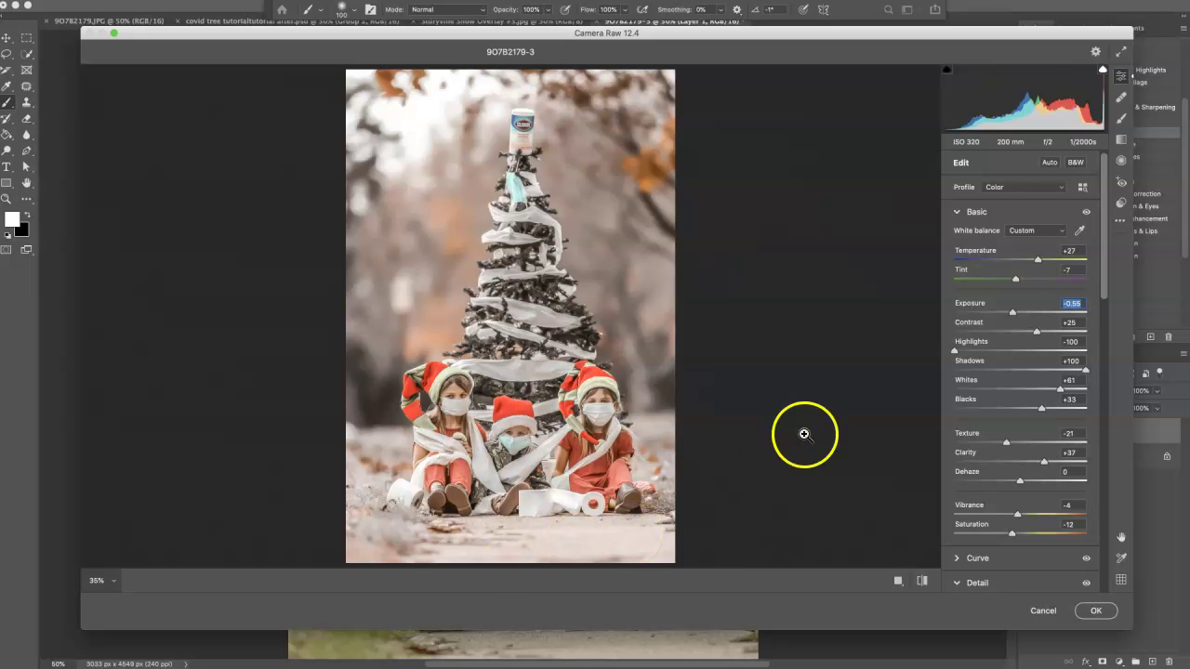
click(1099, 611)
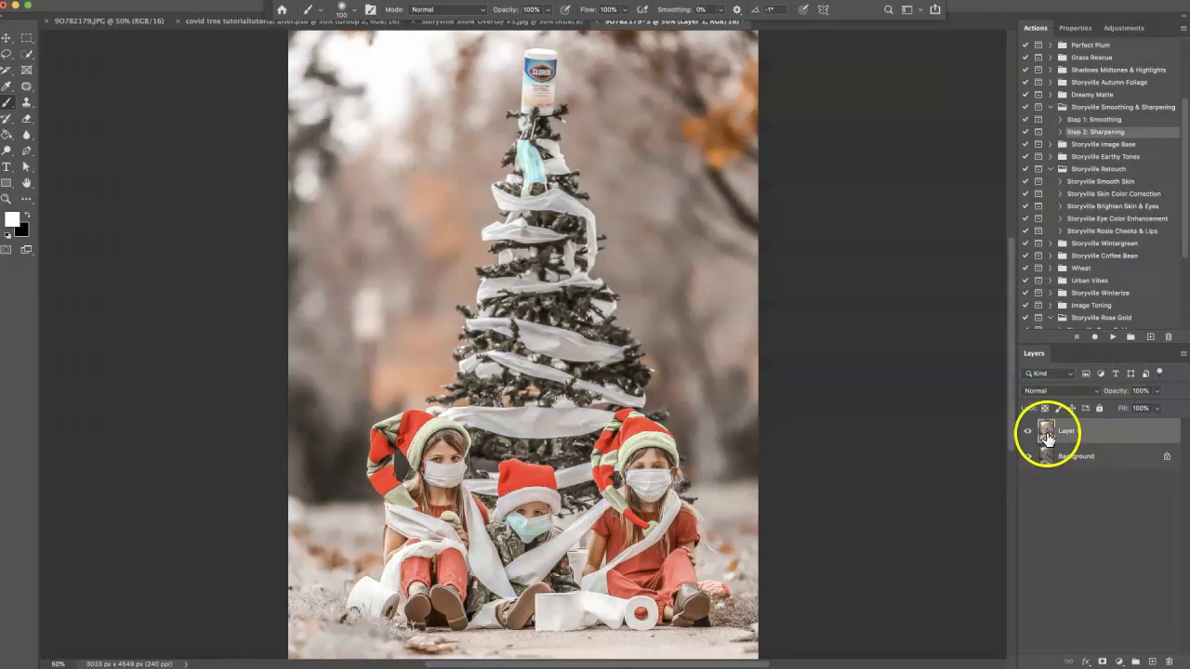
Step: Compare Layer 1 against the original, then duplicate Layer 1
click(1028, 433)
click(1028, 432)
drag(1069, 434, 1045, 423)
click(600, 243)
Step: In Camera Raw, set Yellows saturation -100 and luminance +41 on Layer 1 copy
click(223, 2)
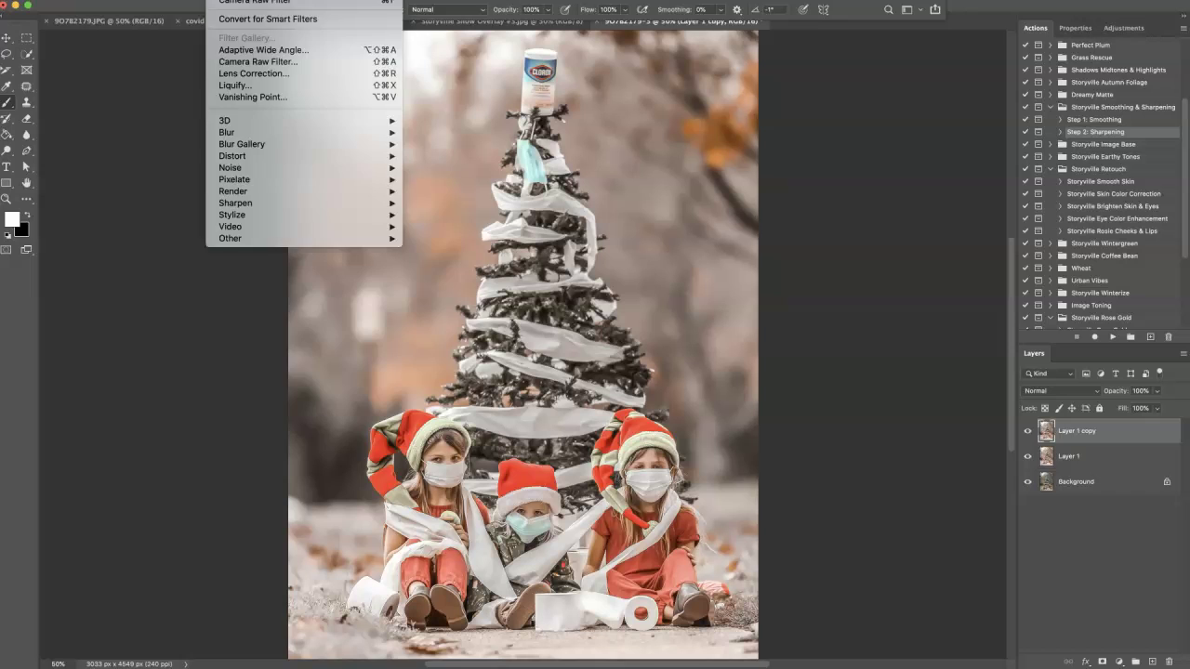
click(238, 61)
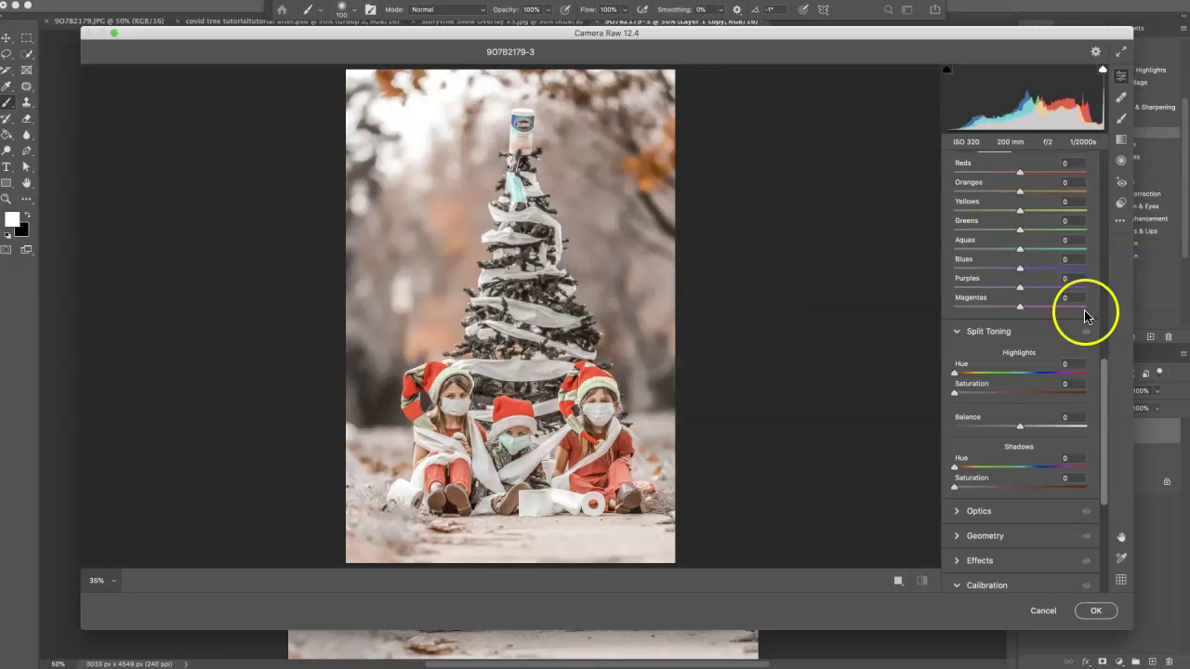
drag(1104, 372, 1085, 313)
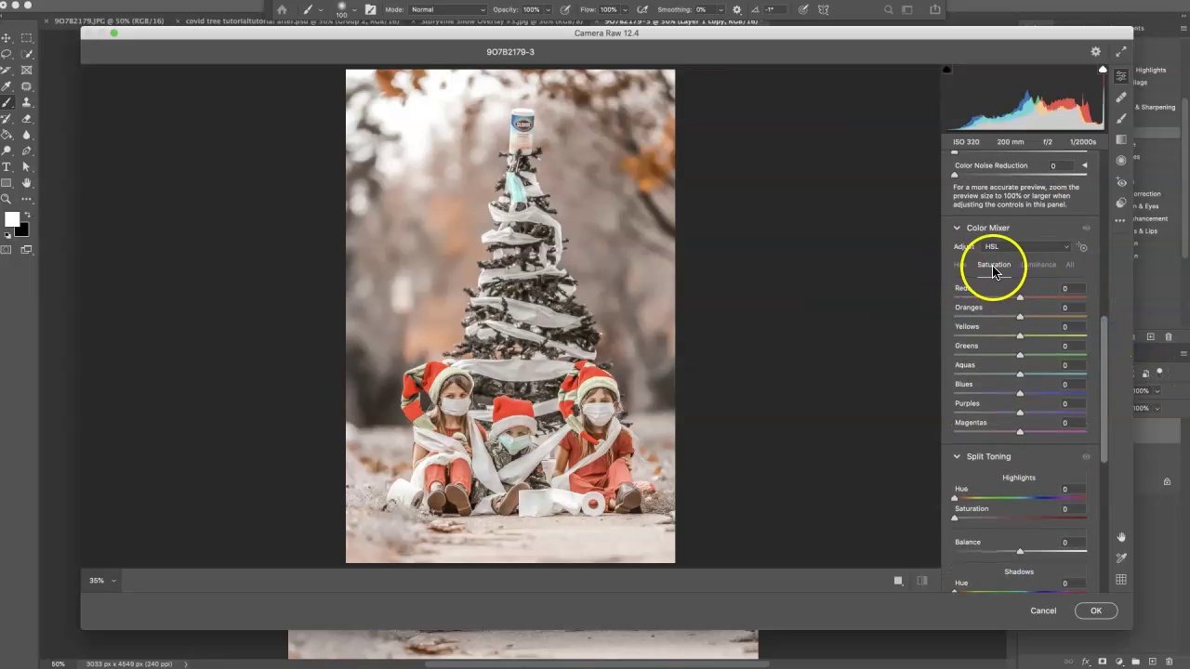
drag(1015, 335, 923, 346)
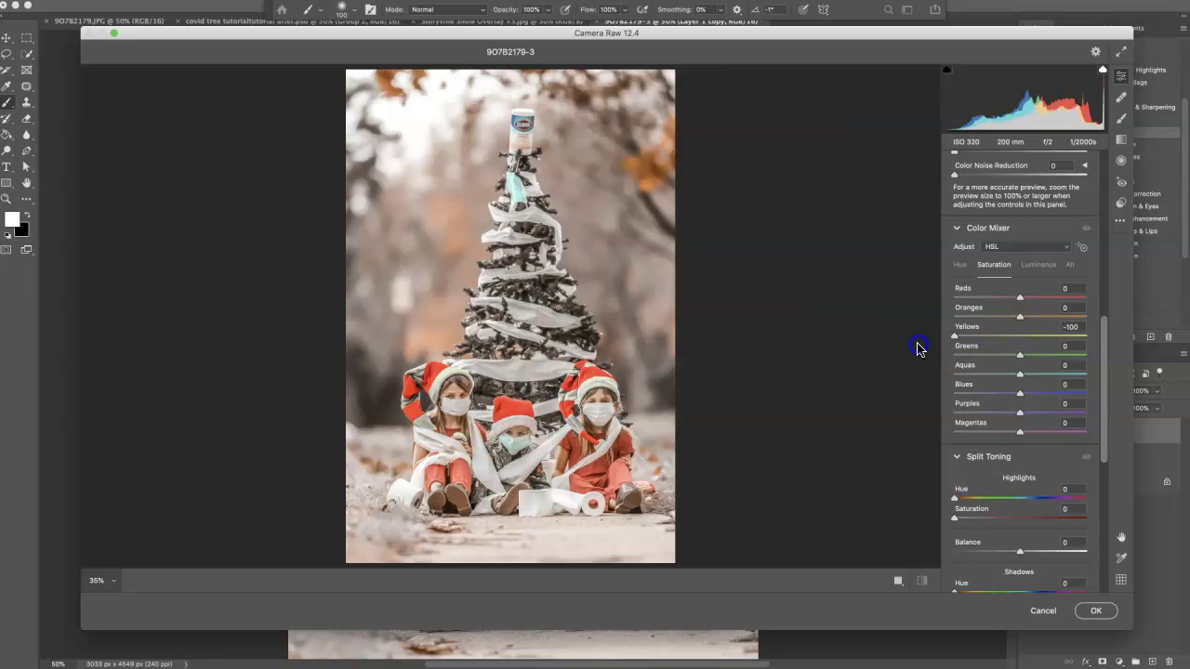
click(1051, 267)
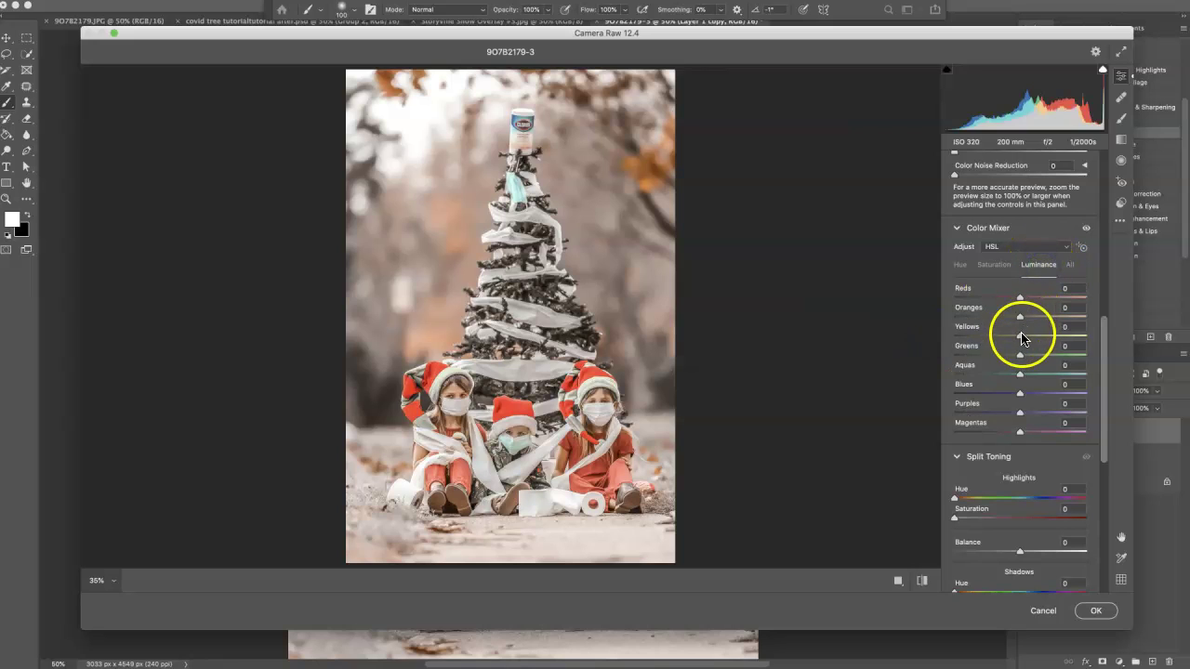
drag(1020, 338, 1019, 339)
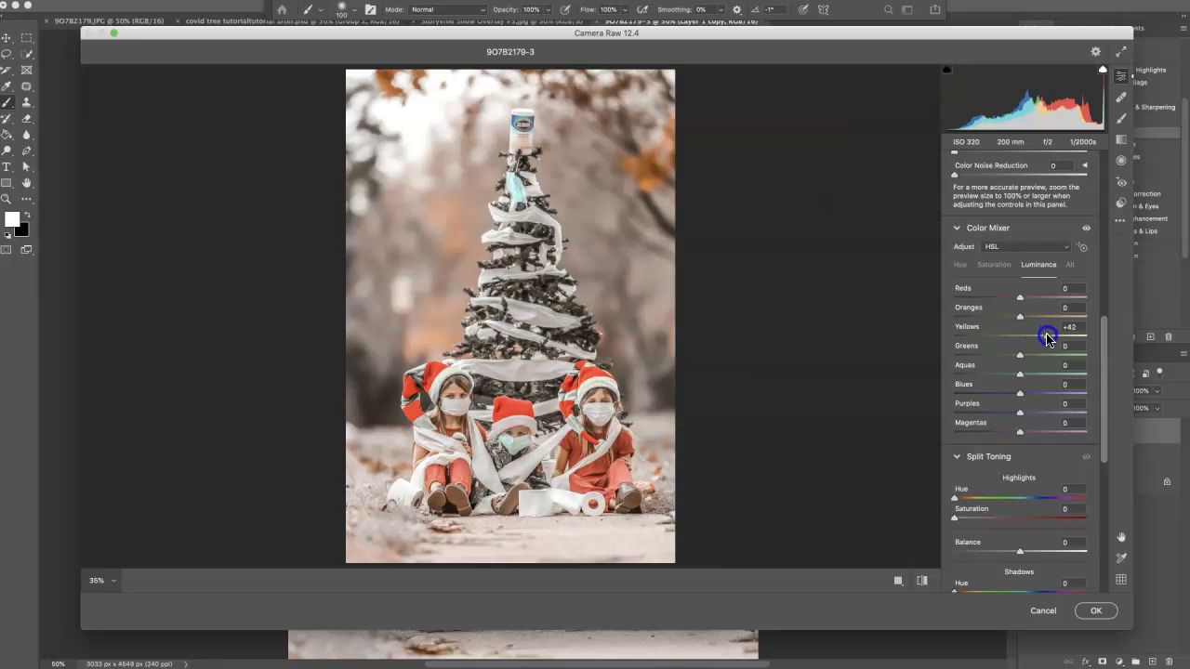
drag(1047, 339, 1047, 338)
click(1098, 613)
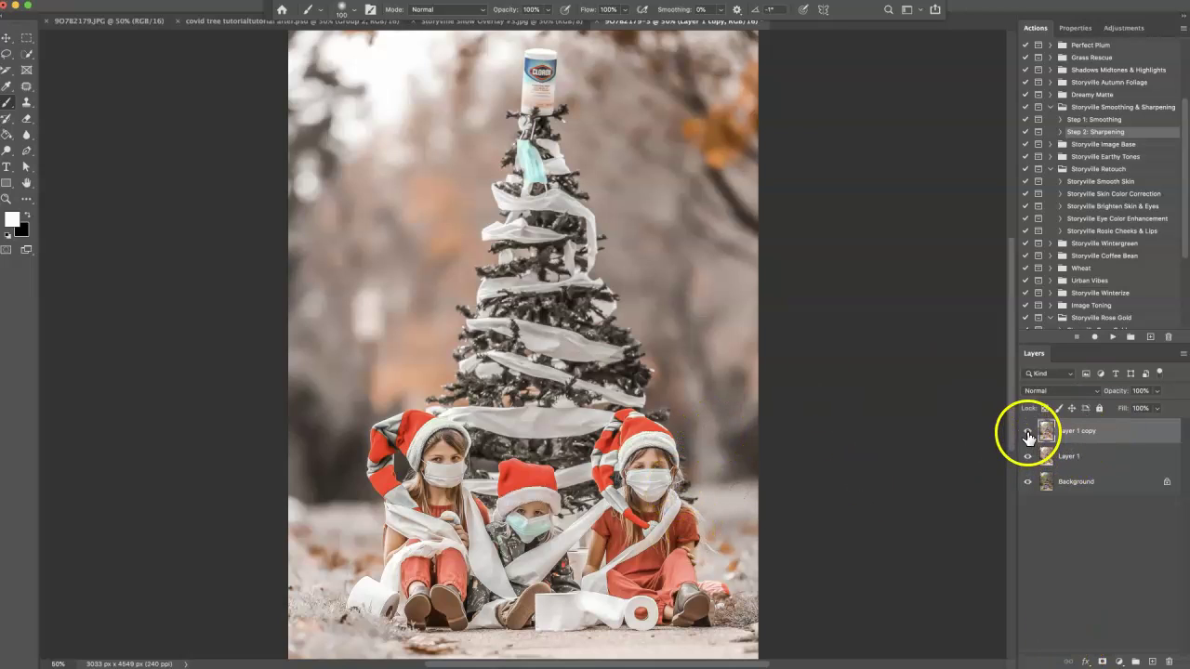
click(1028, 432)
Step: In Camera Raw's Color Mixer, set Reds luminance to -100 and Reds hue to about -66
click(228, 0)
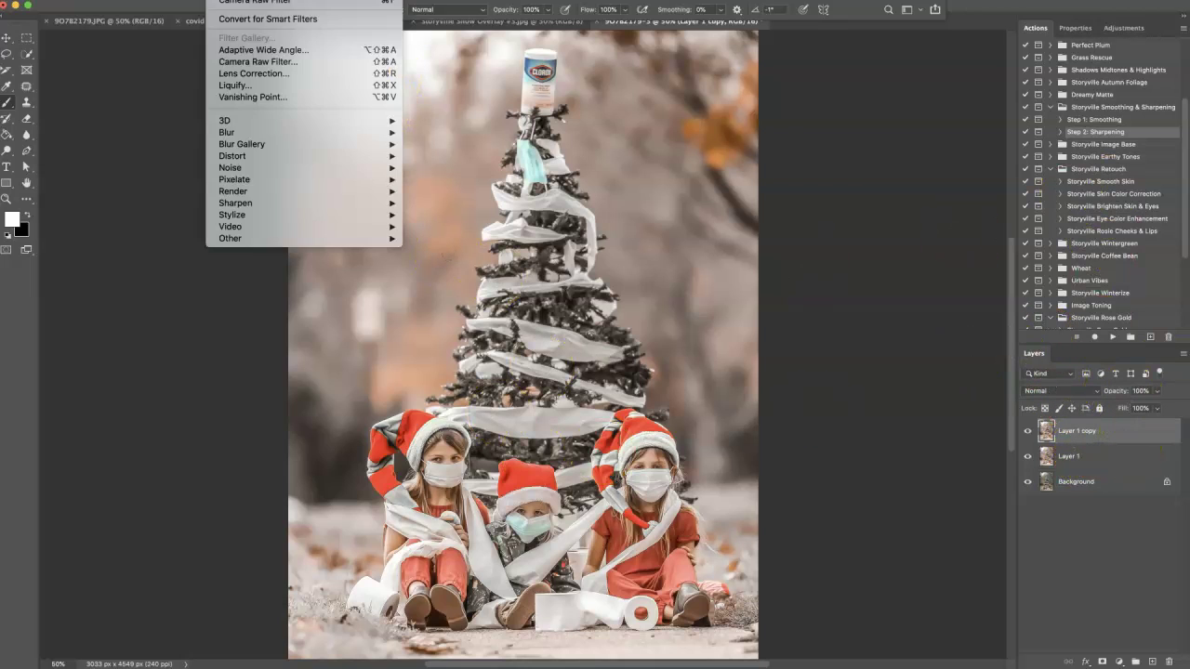
click(232, 62)
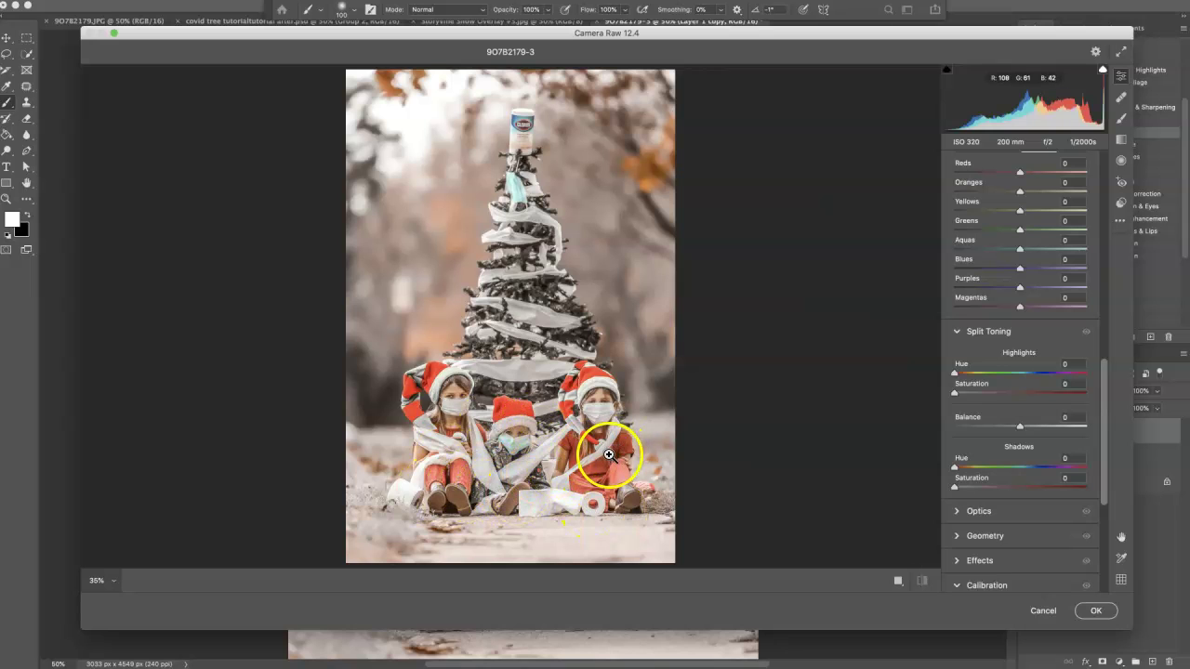
drag(1106, 372, 1105, 332)
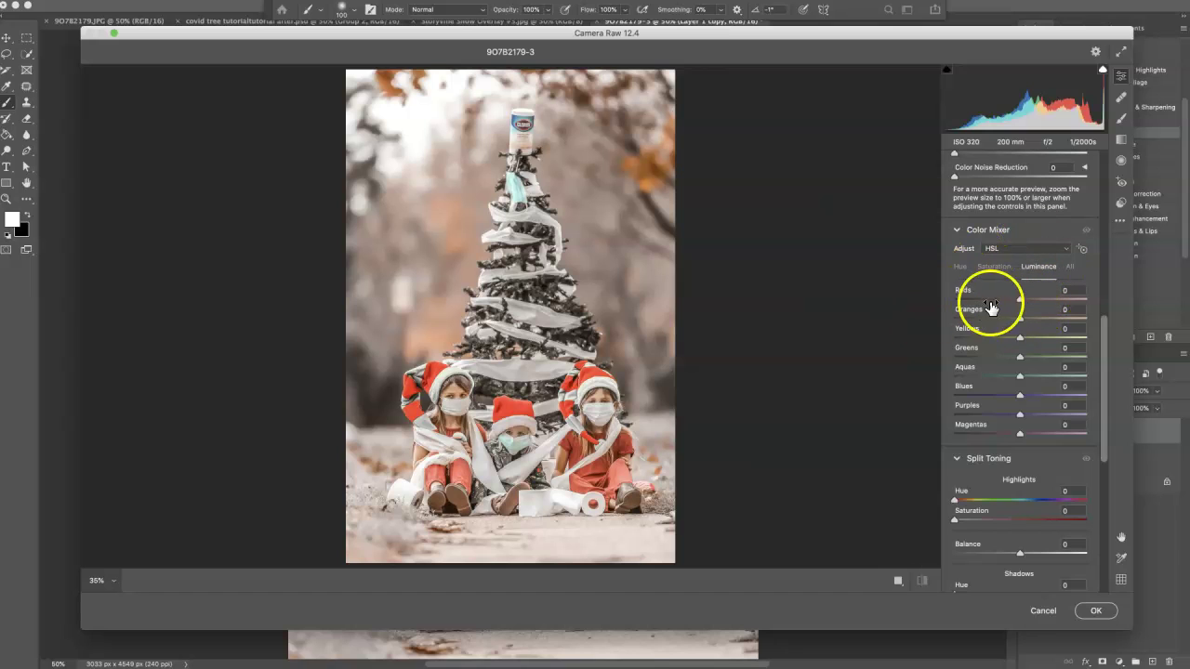
click(1019, 301)
drag(1008, 301, 944, 301)
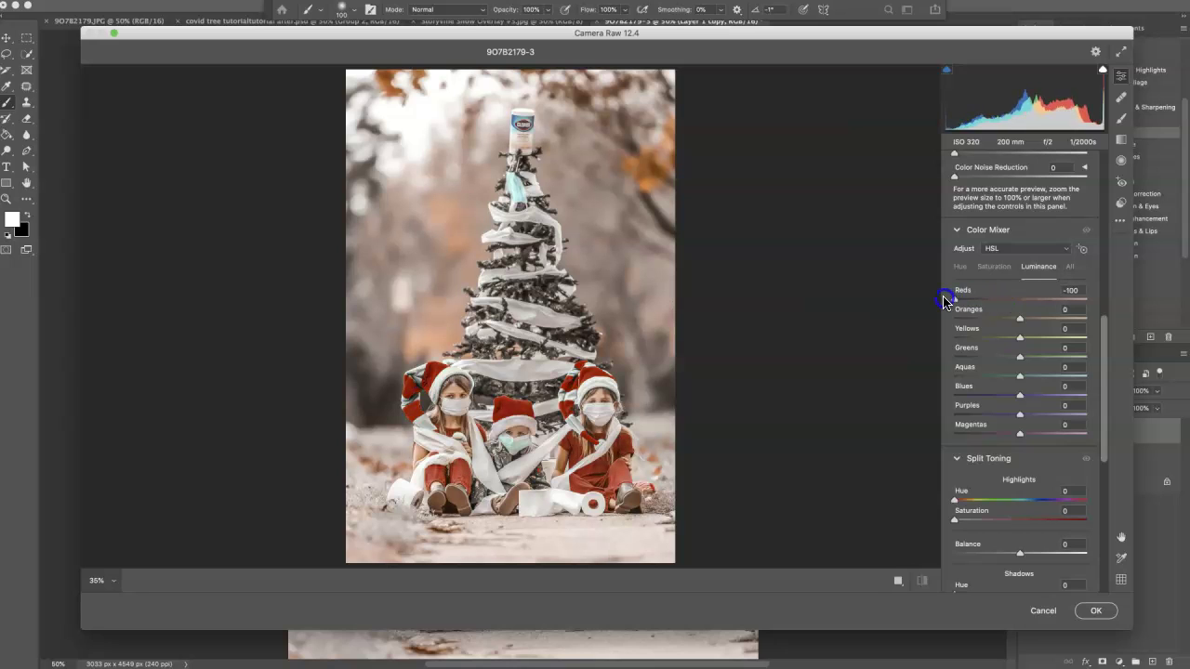
click(960, 267)
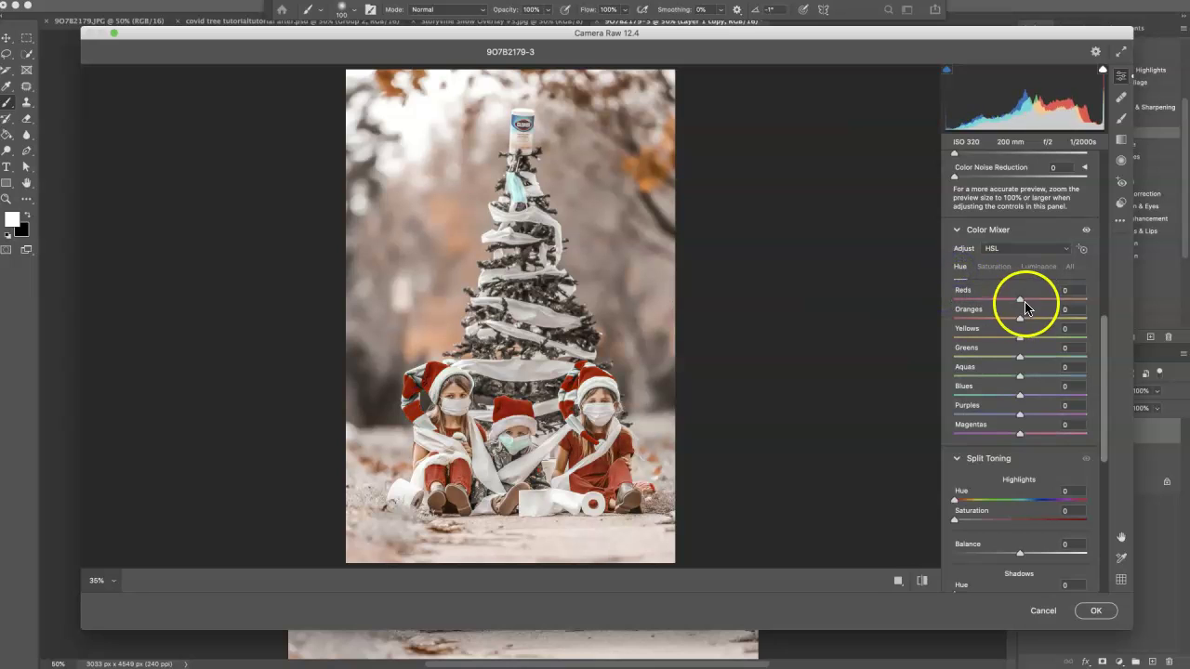
click(1019, 301)
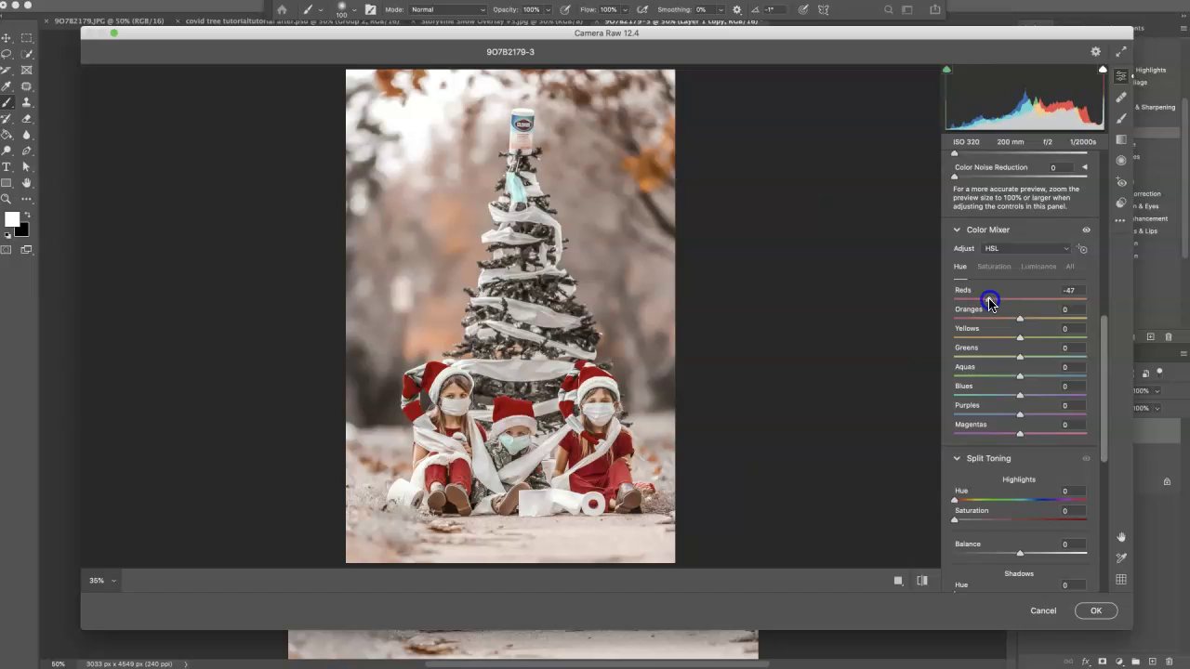
drag(990, 303, 982, 304)
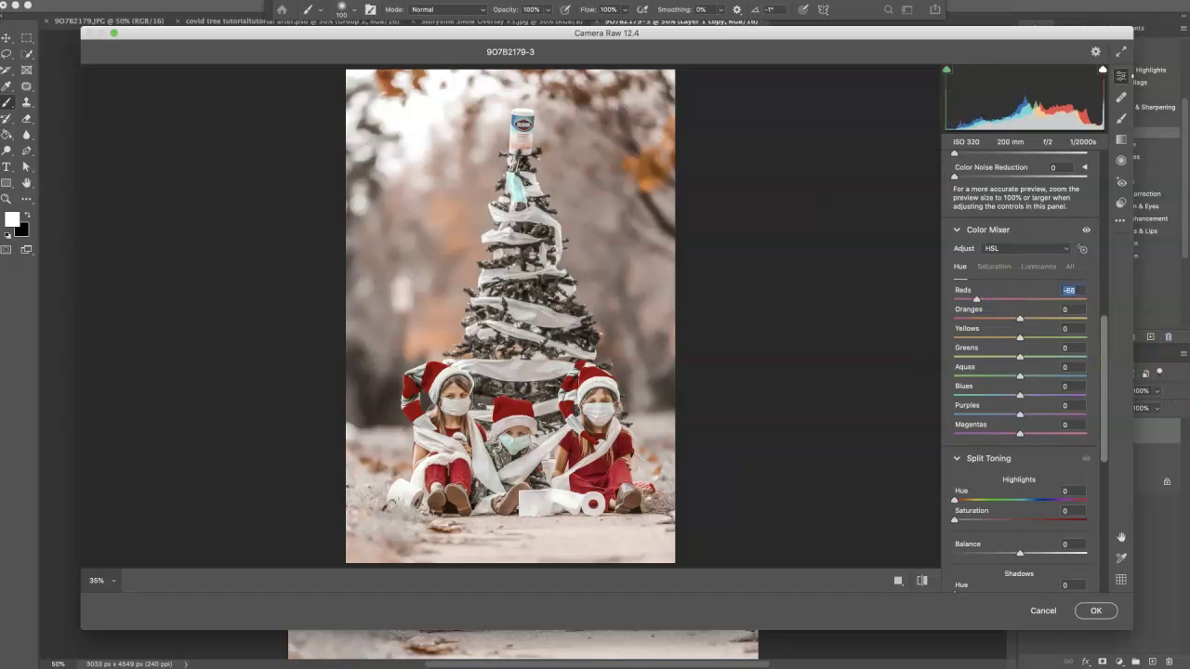
click(1097, 611)
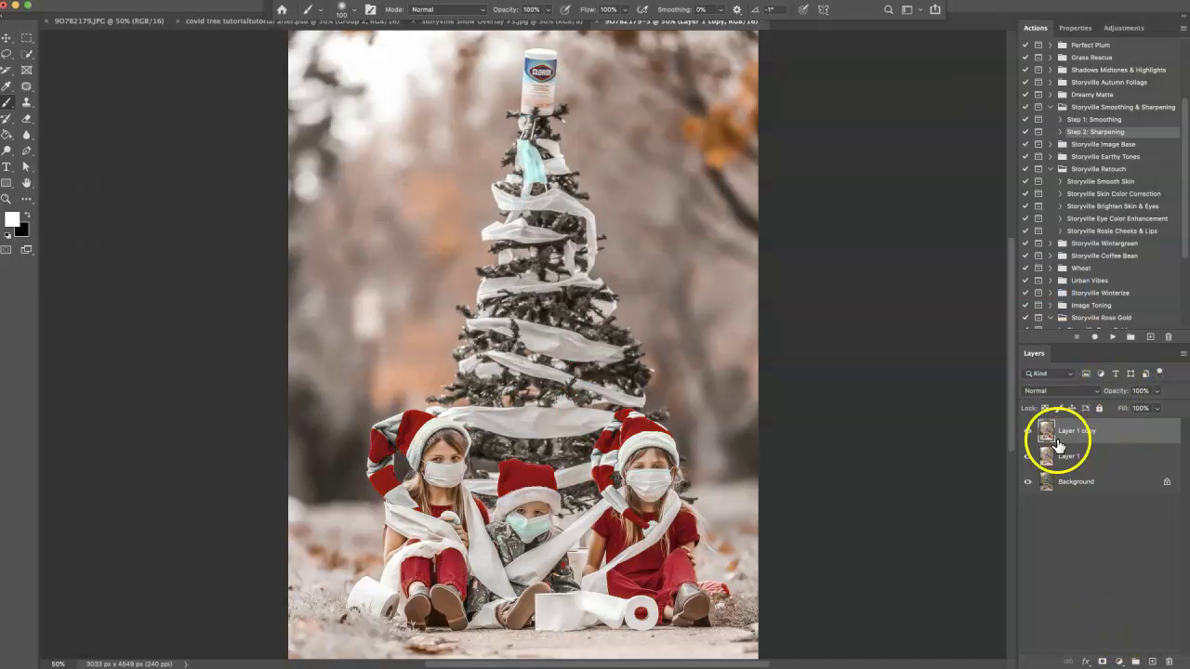
click(1027, 430)
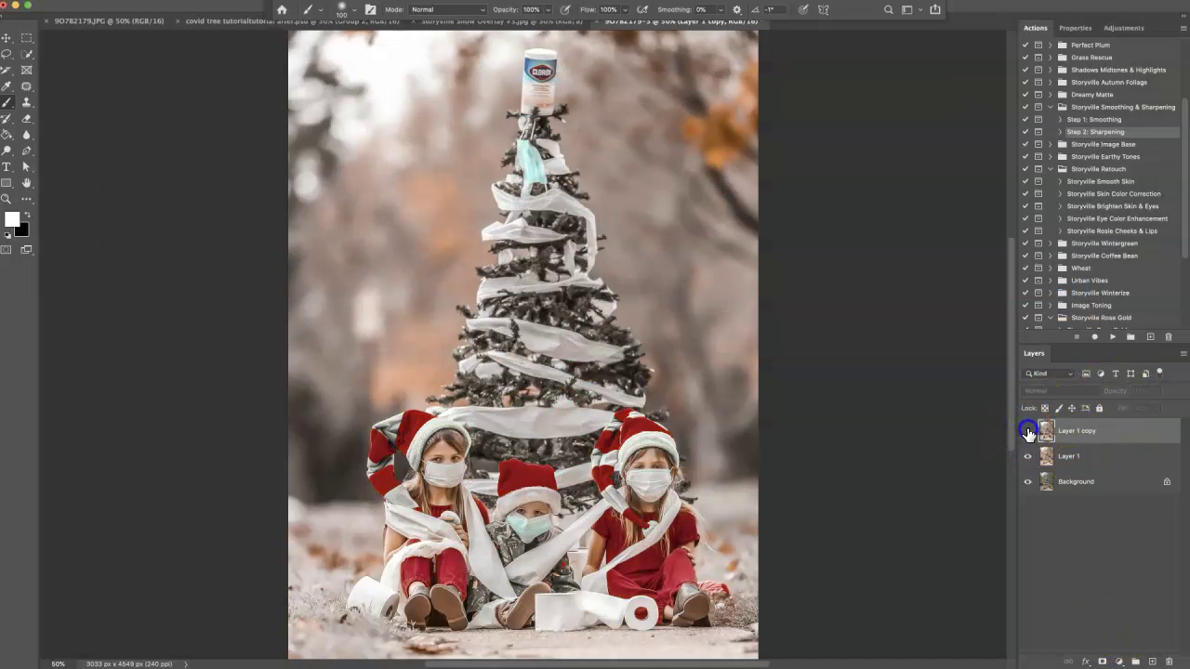
click(1027, 431)
click(1027, 430)
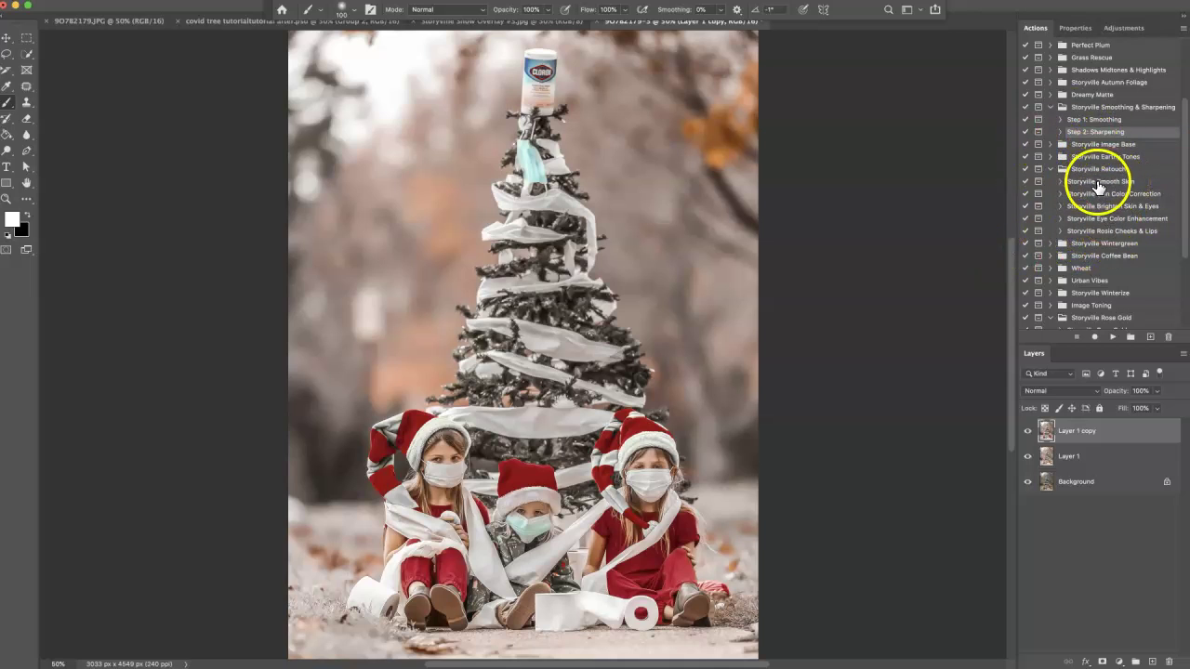
Step: Run the Storyville Brighten Skin & Eyes action and target the Brighten Eyes mask
click(1116, 207)
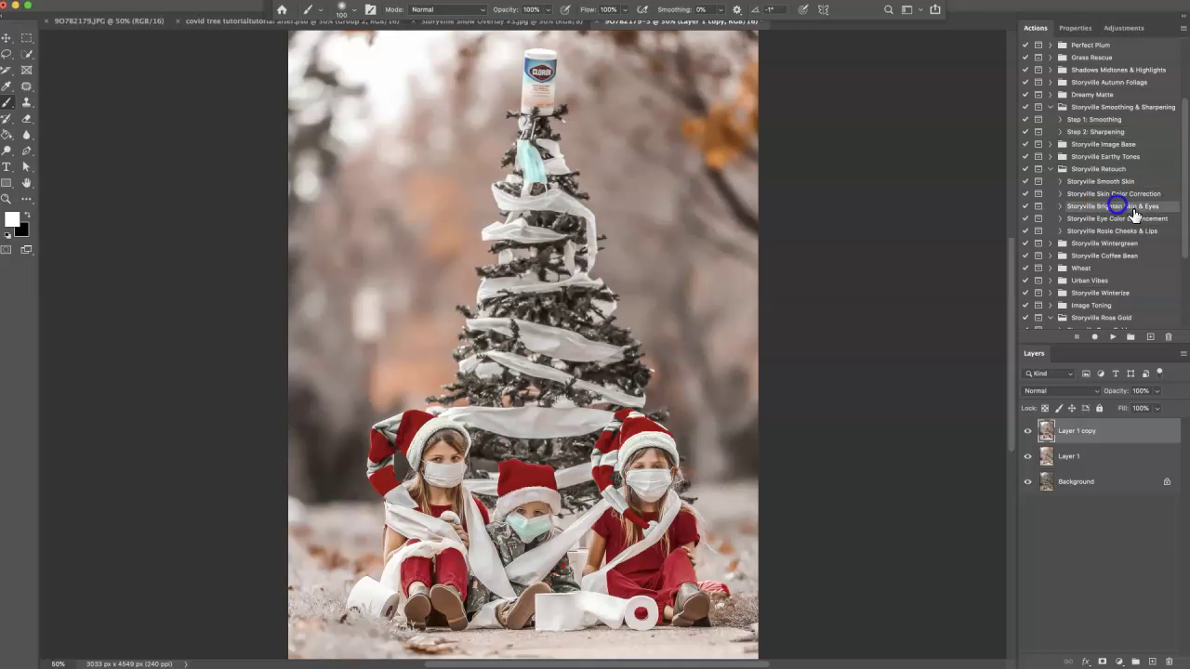
click(1113, 337)
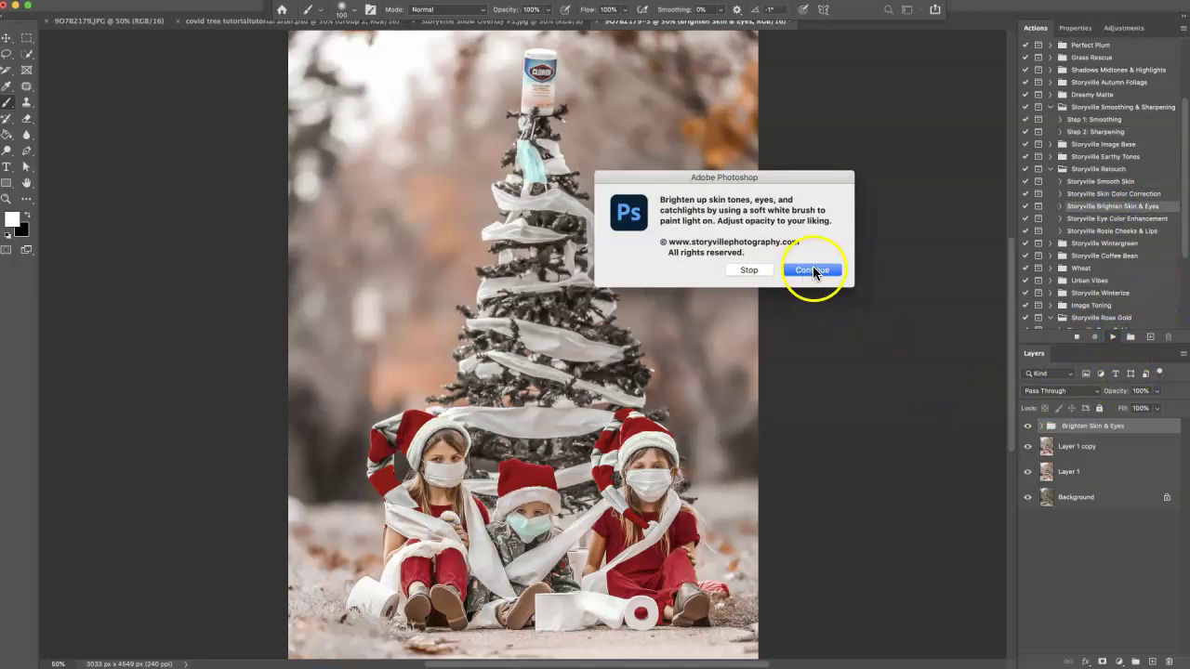
click(808, 268)
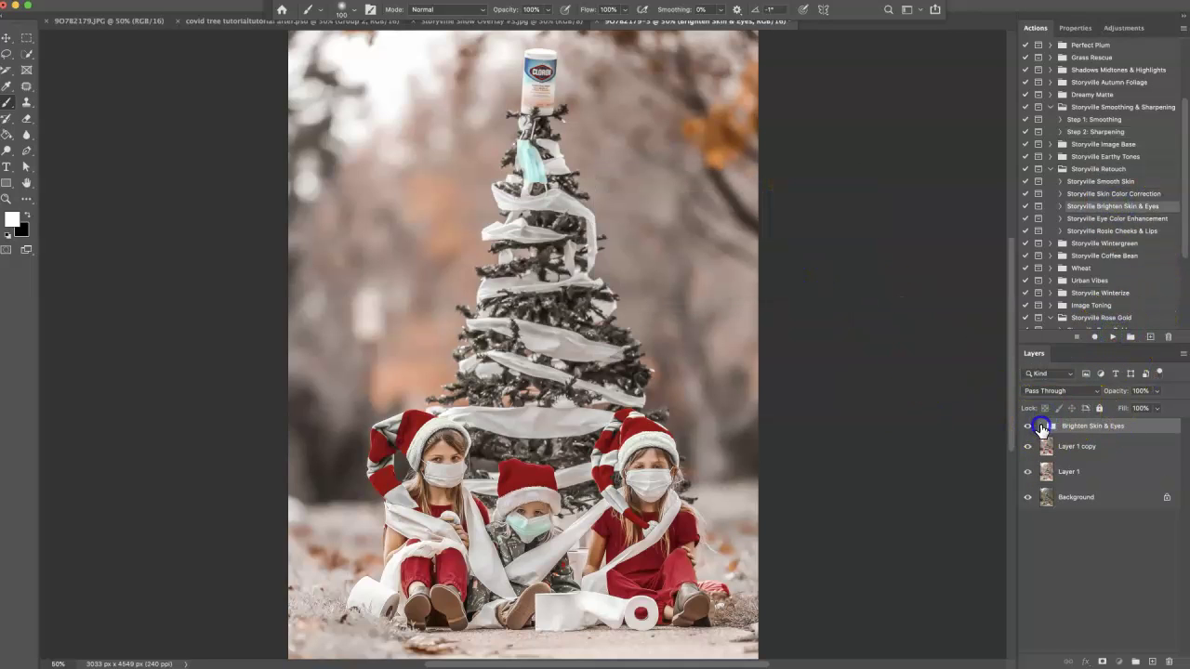
click(1041, 428)
click(1085, 498)
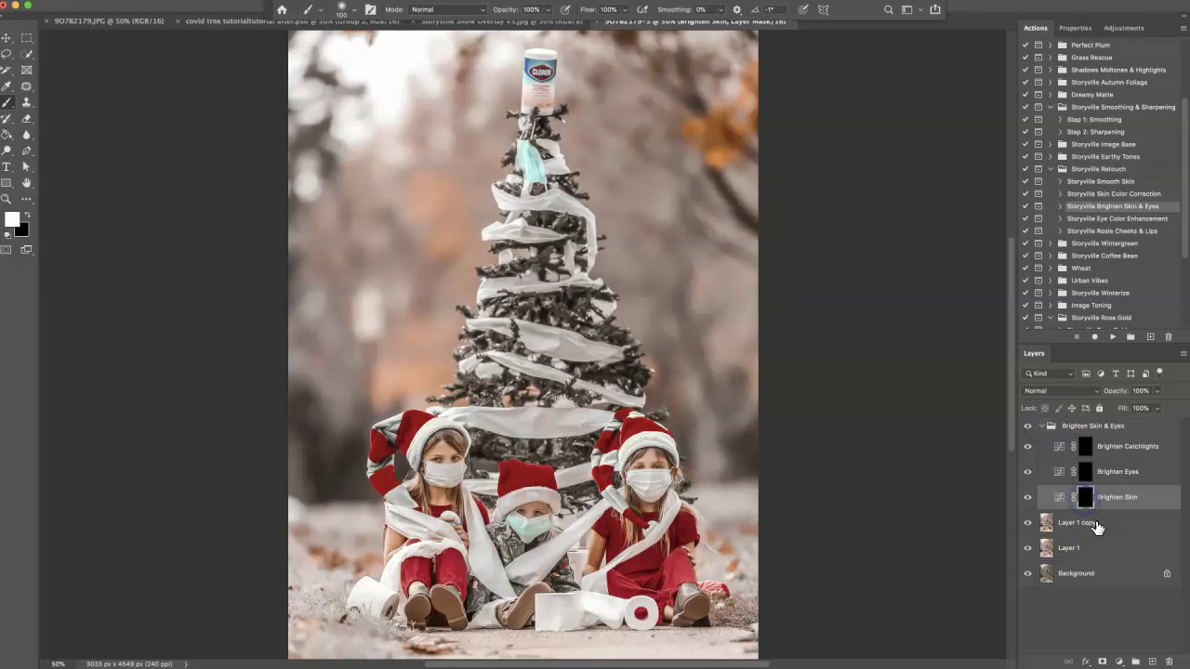
click(1093, 472)
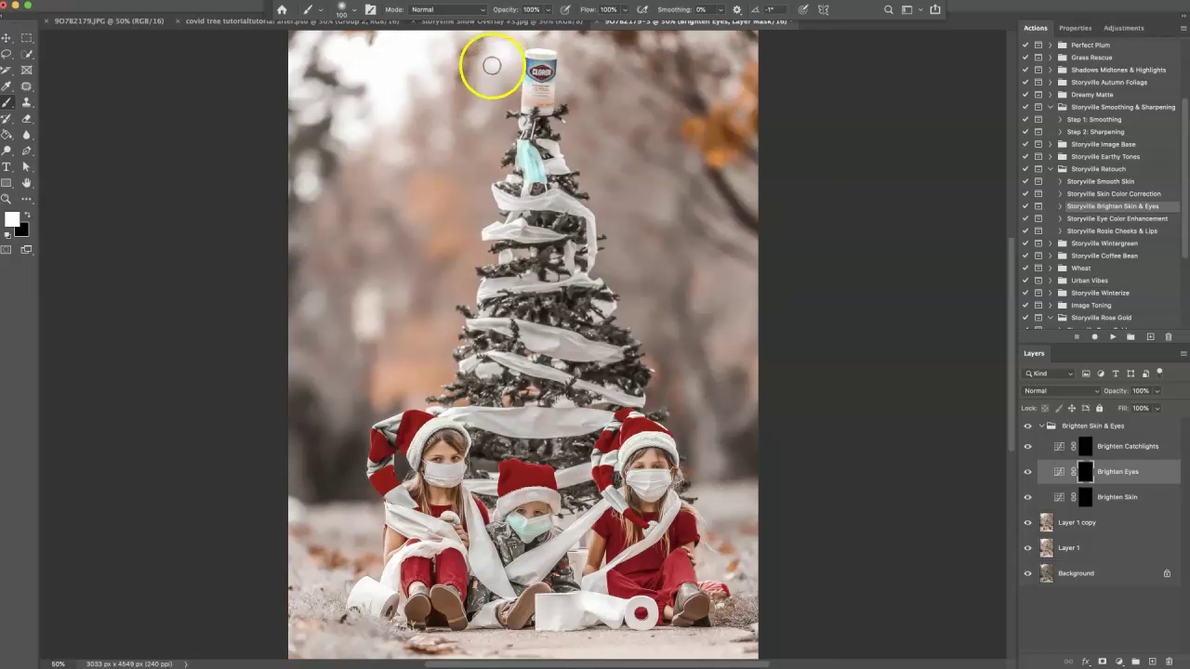
Step: Zoom in and paint white over both of the small child's eyes
key(ctrl+plus)
key(ctrl+plus)
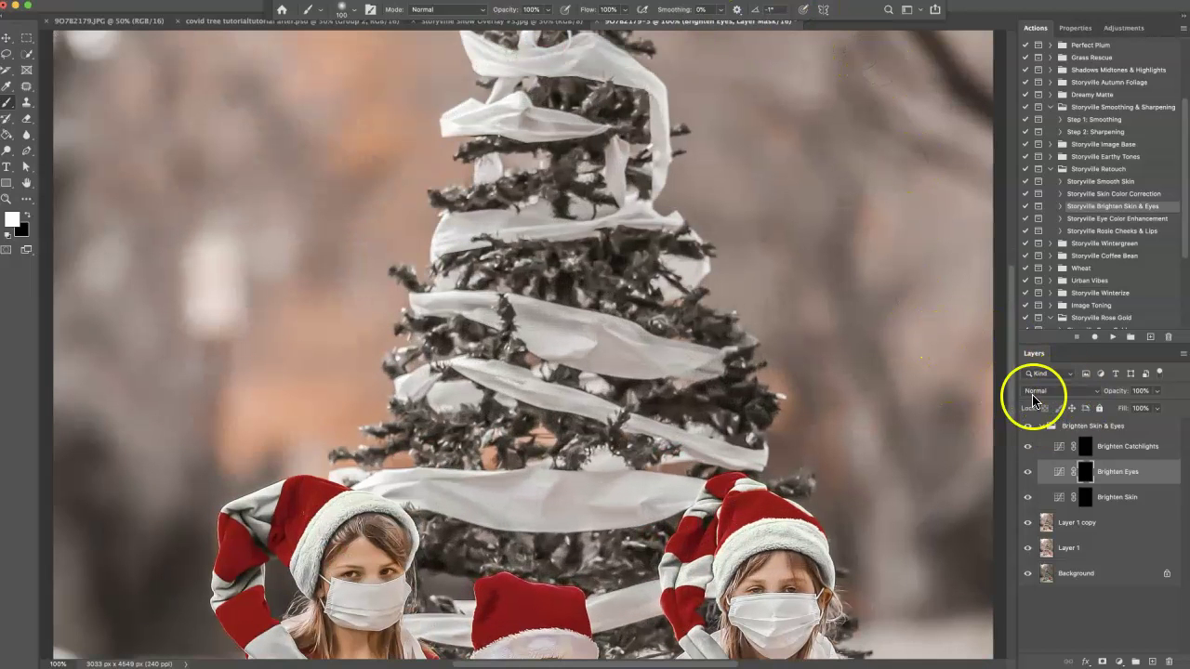
drag(1010, 373, 1016, 430)
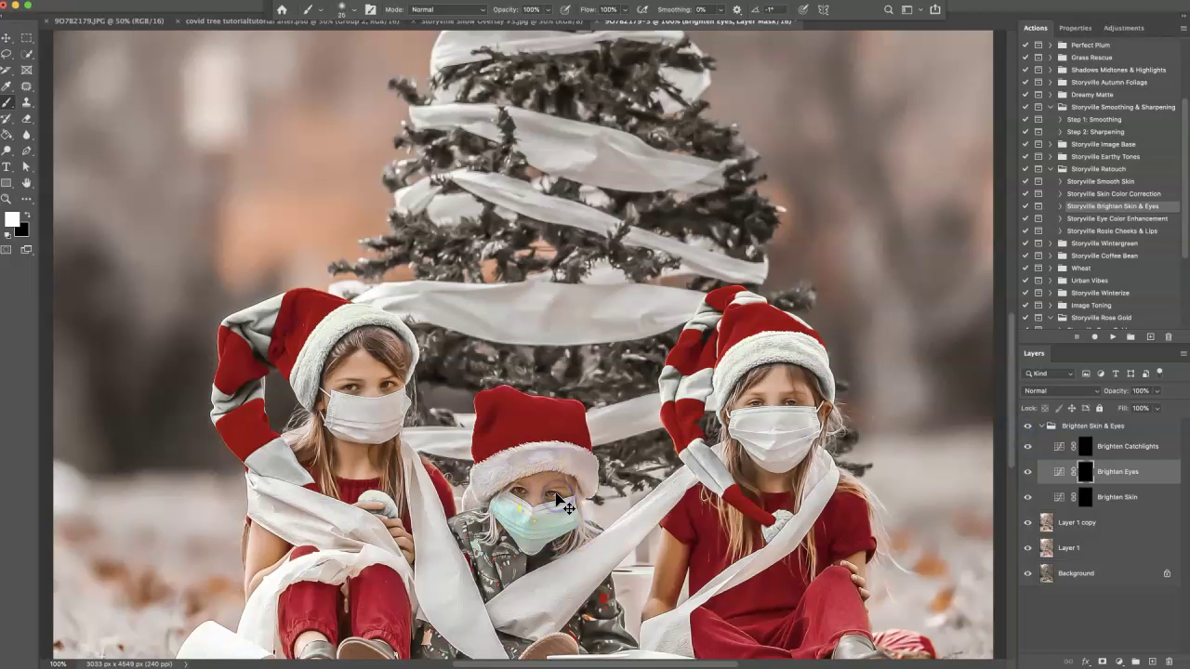
key(ctrl+plus)
drag(1020, 417, 1017, 454)
key(x)
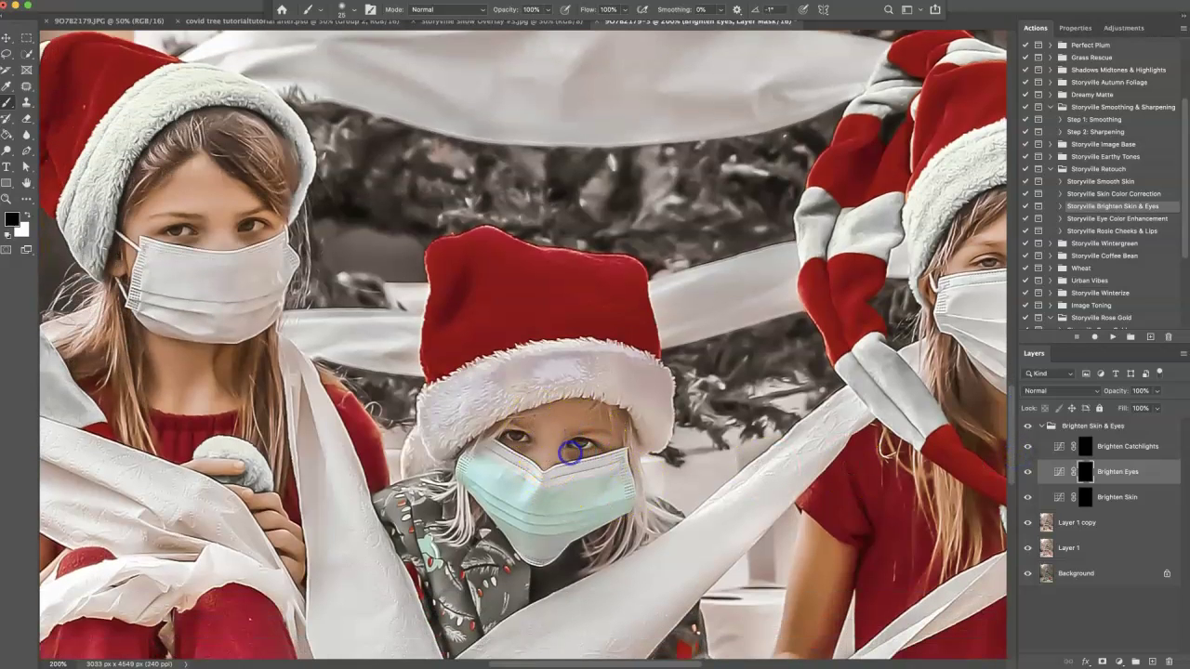
key(x)
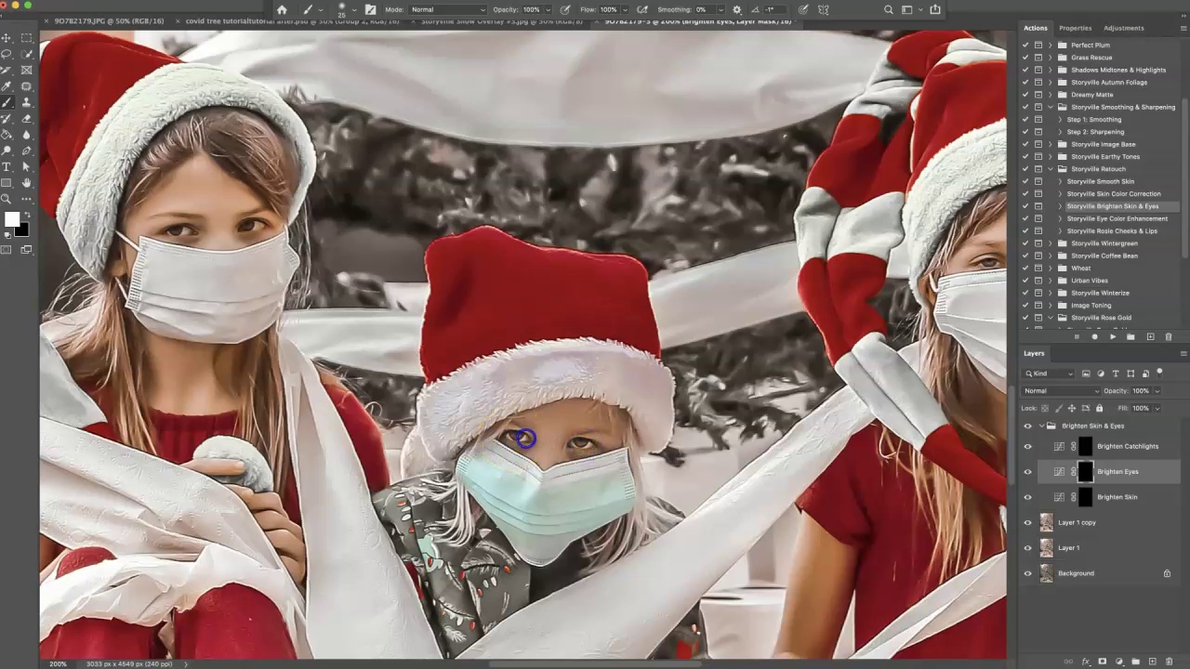
click(167, 227)
click(253, 223)
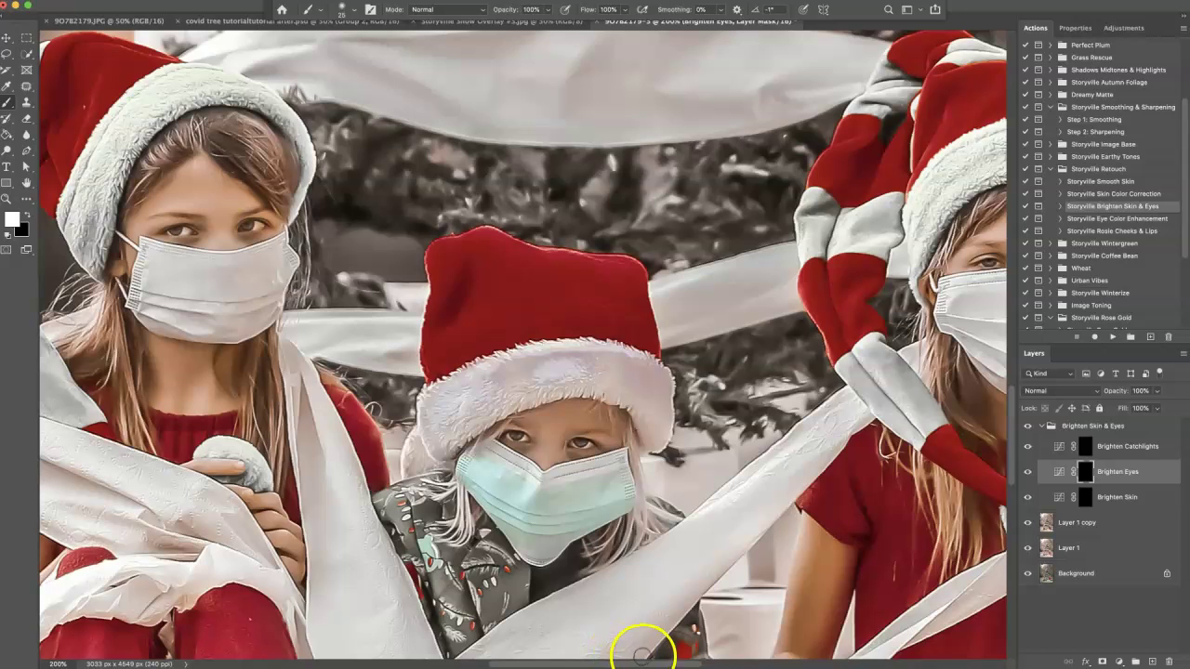
Step: Brighten both eyes of the girl on the right, then compare on the whole photo
drag(642, 653, 671, 652)
click(871, 252)
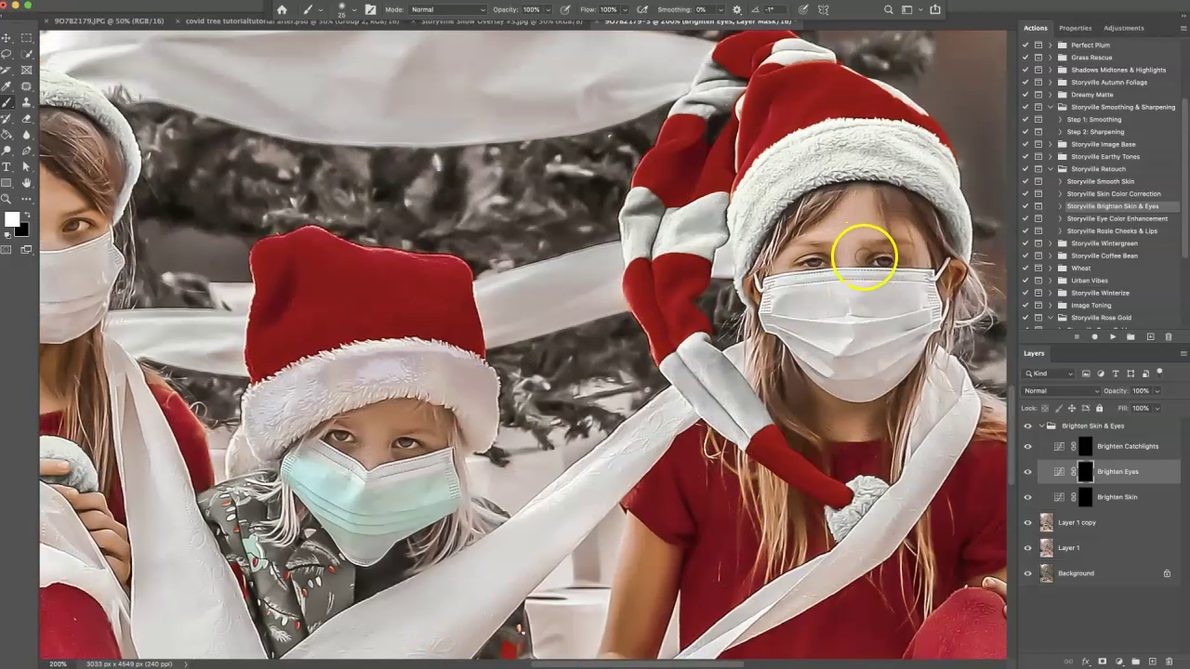
mouse_move(865, 258)
mouse_down()
mouse_move(865, 239)
mouse_move(879, 257)
mouse_up()
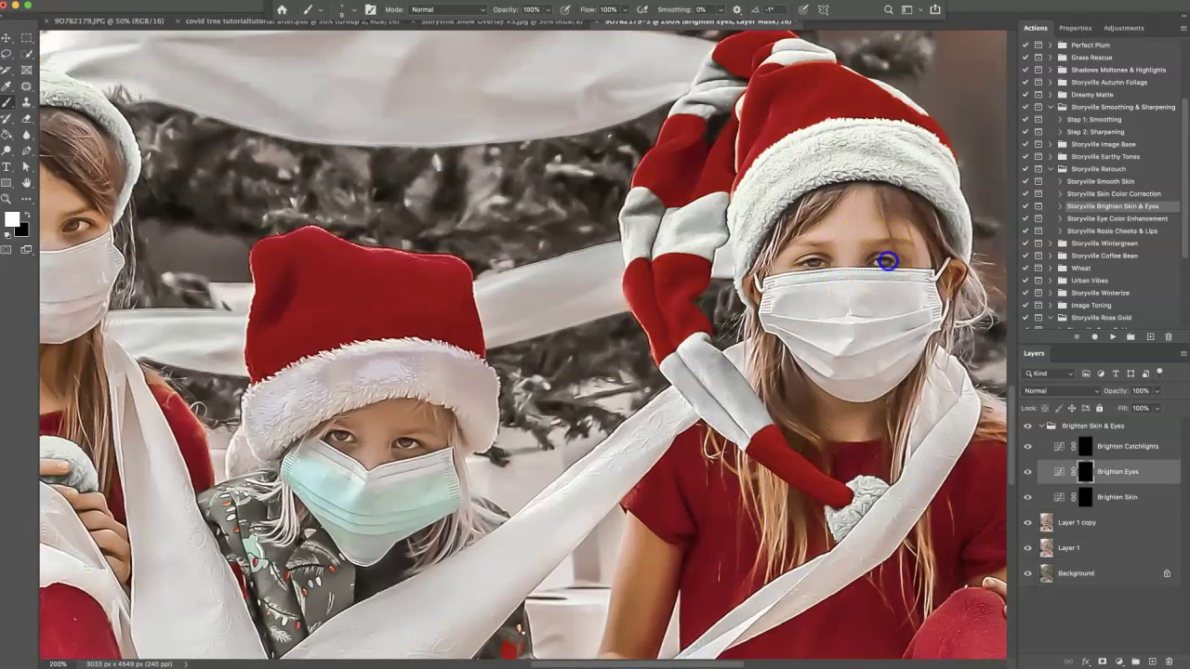
click(820, 264)
key(super+minus)
key(super+minus)
key(super+minus)
click(1027, 482)
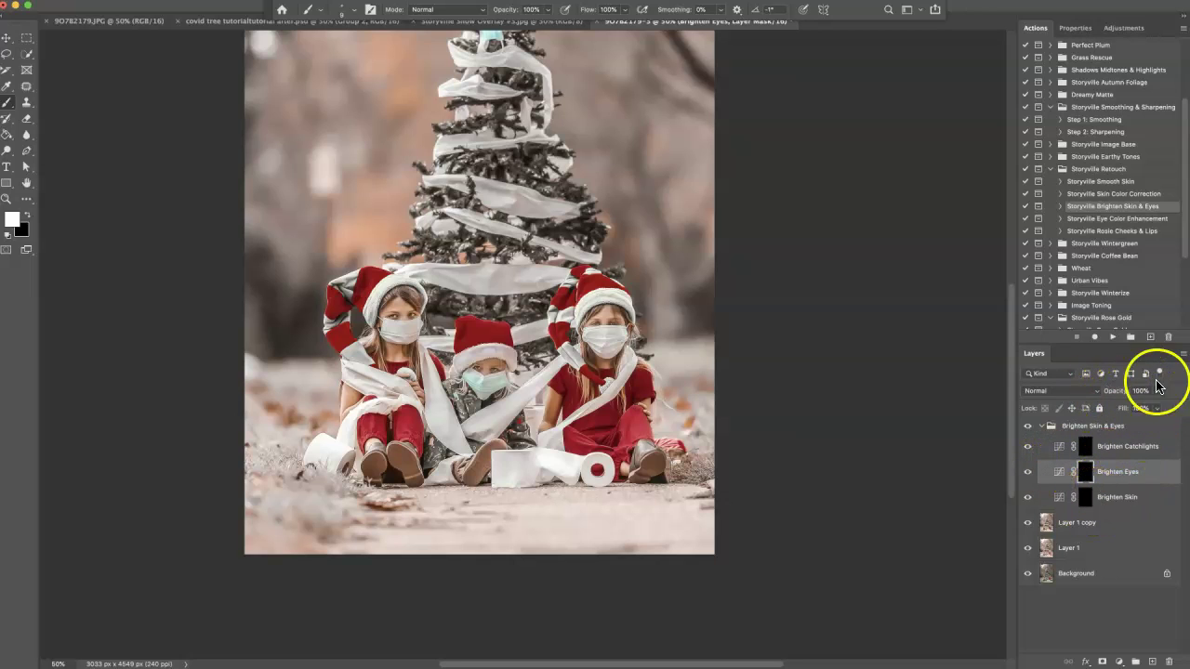
Step: On the Brighten Skin mask, paint black to tone down the small child's face brightening
click(1085, 495)
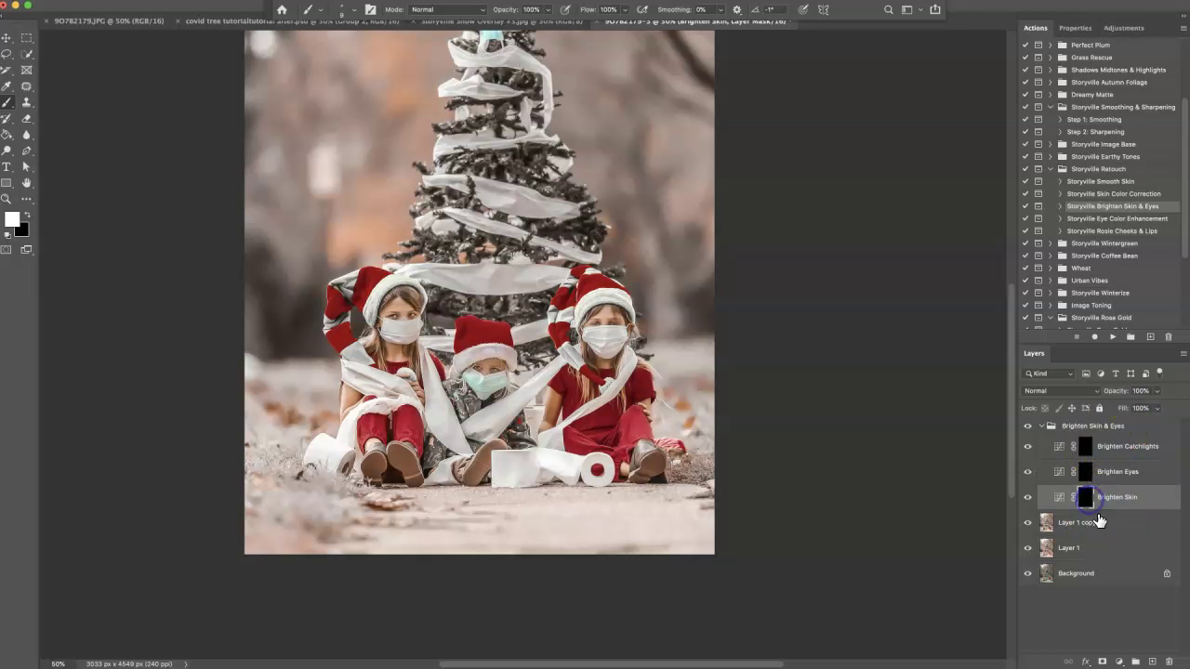
key(super+plus)
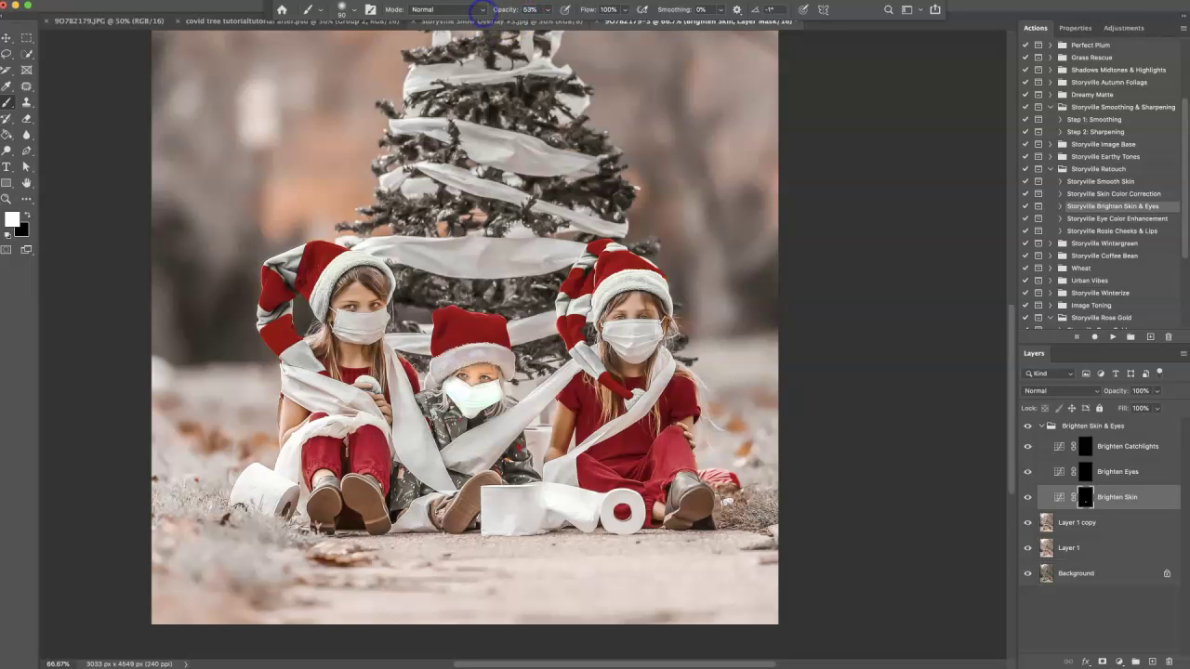
key(x)
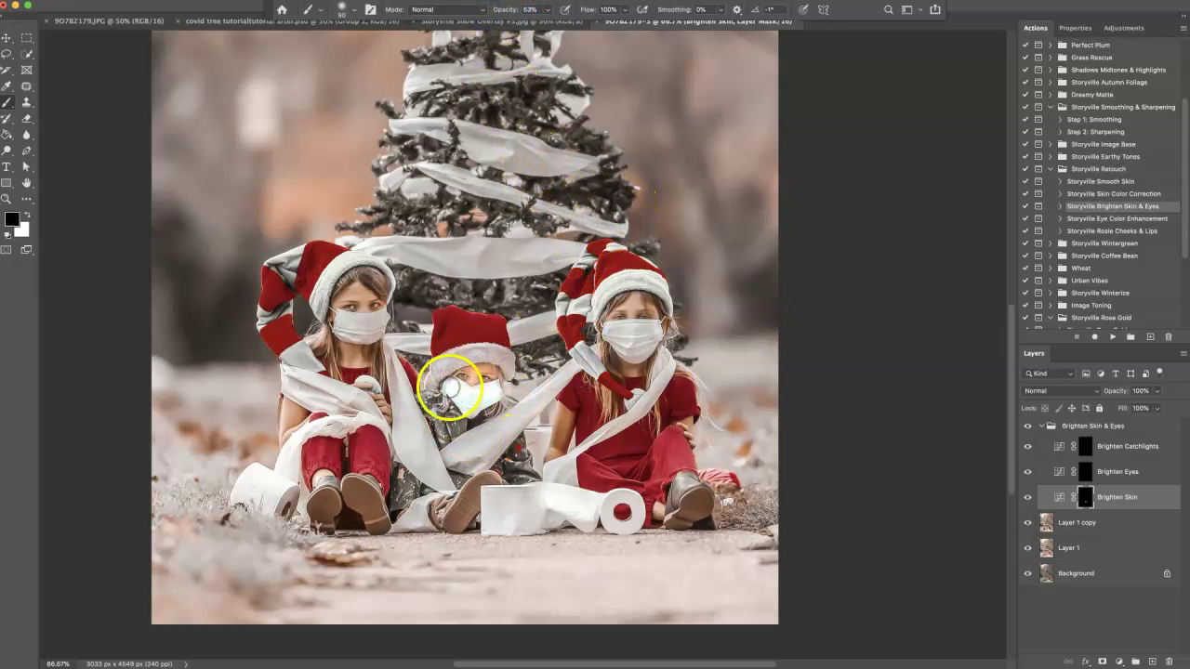
mouse_move(456, 398)
mouse_down()
mouse_move(446, 393)
mouse_move(470, 390)
mouse_up()
key(bracketleft)
key(bracketleft)
key(bracketleft)
key(x)
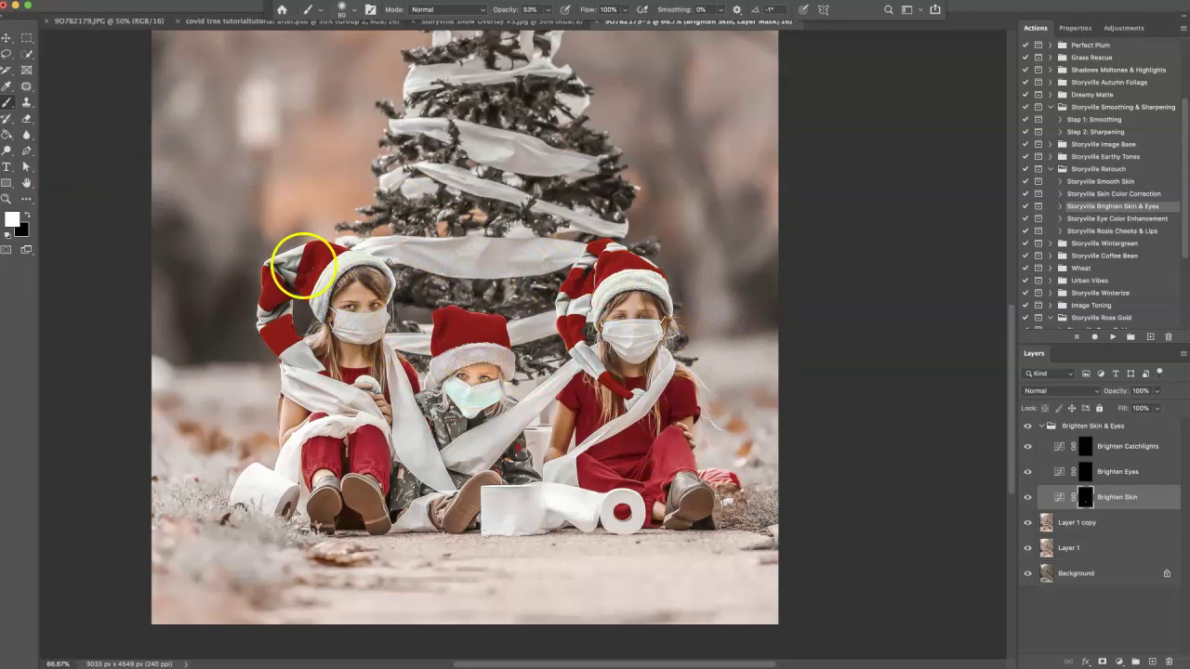
click(1028, 500)
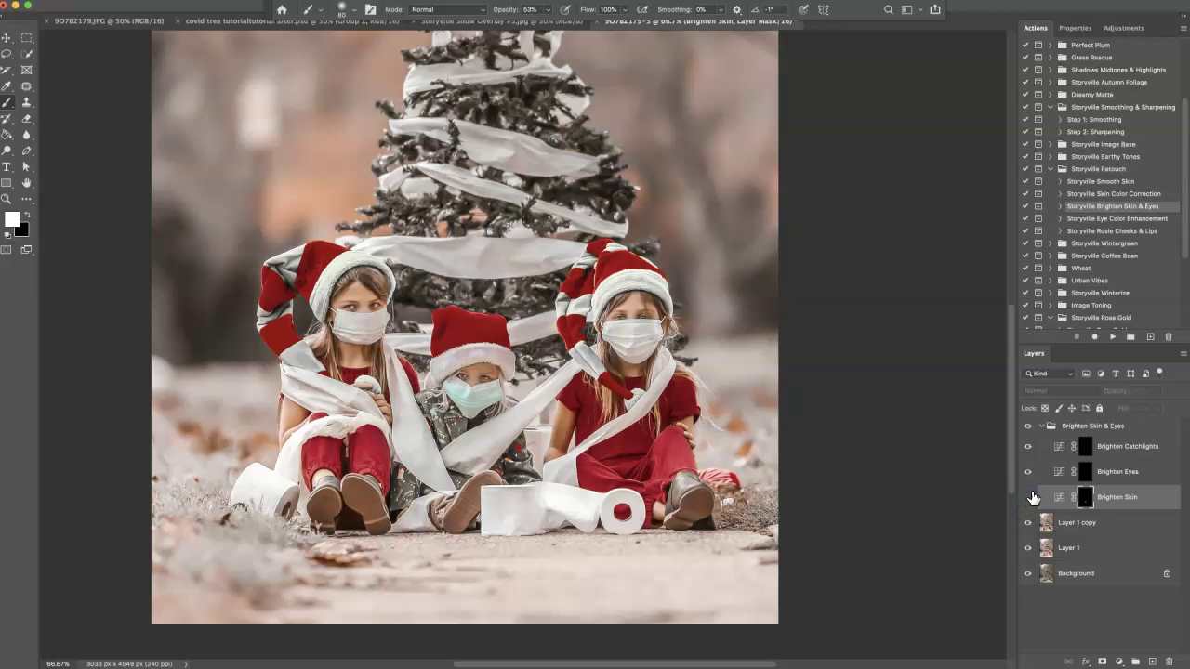
click(1027, 500)
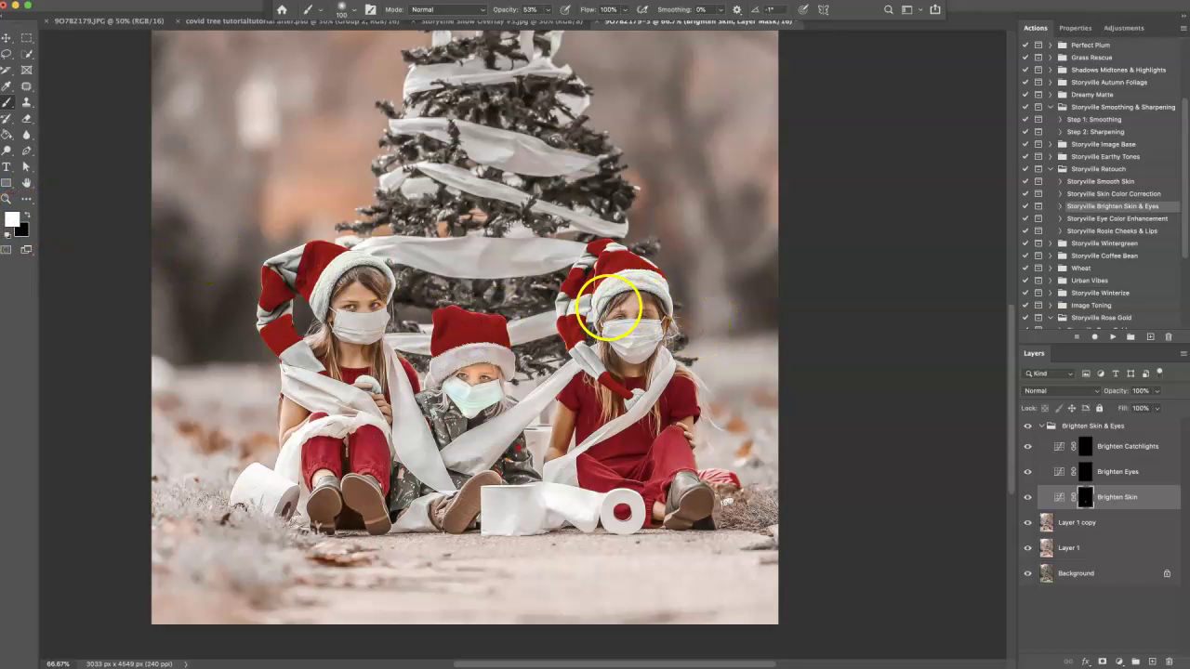
Step: Brighten the left girl's face, then collapse the Brighten Skin & Eyes group and compare
key(bracketright)
key(bracketright)
key(bracketright)
key(bracketleft)
key(bracketright)
mouse_move(337, 279)
mouse_down()
mouse_move(350, 300)
mouse_move(343, 357)
mouse_move(276, 414)
mouse_move(292, 411)
mouse_up()
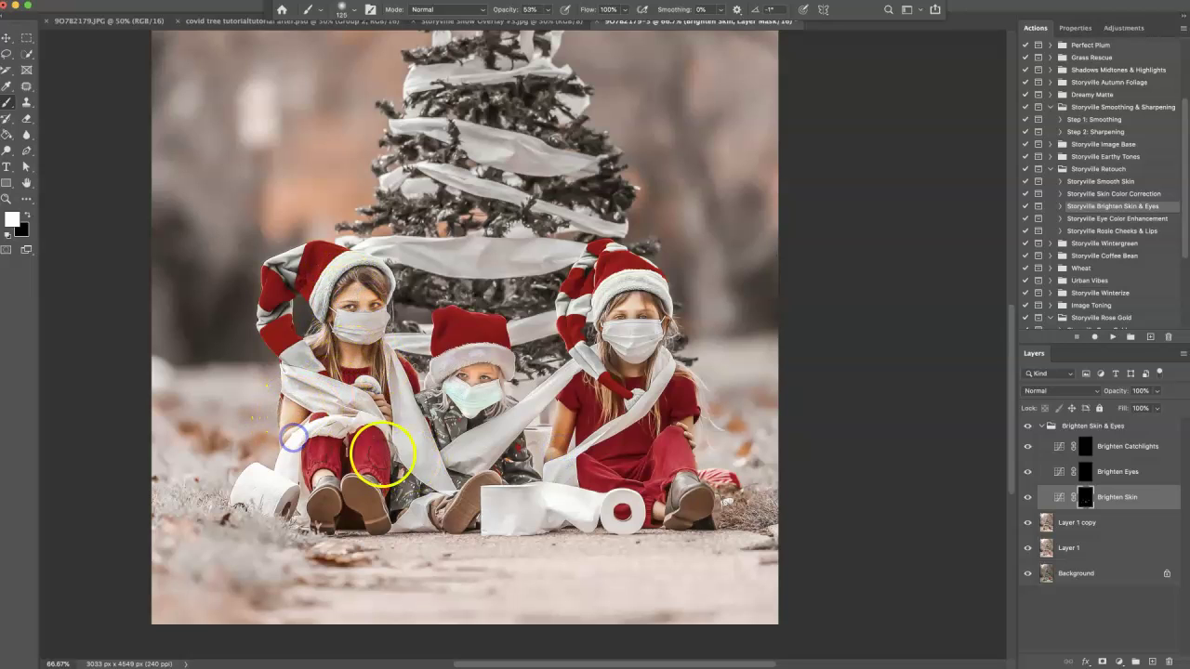
click(1040, 427)
click(1030, 427)
click(1030, 426)
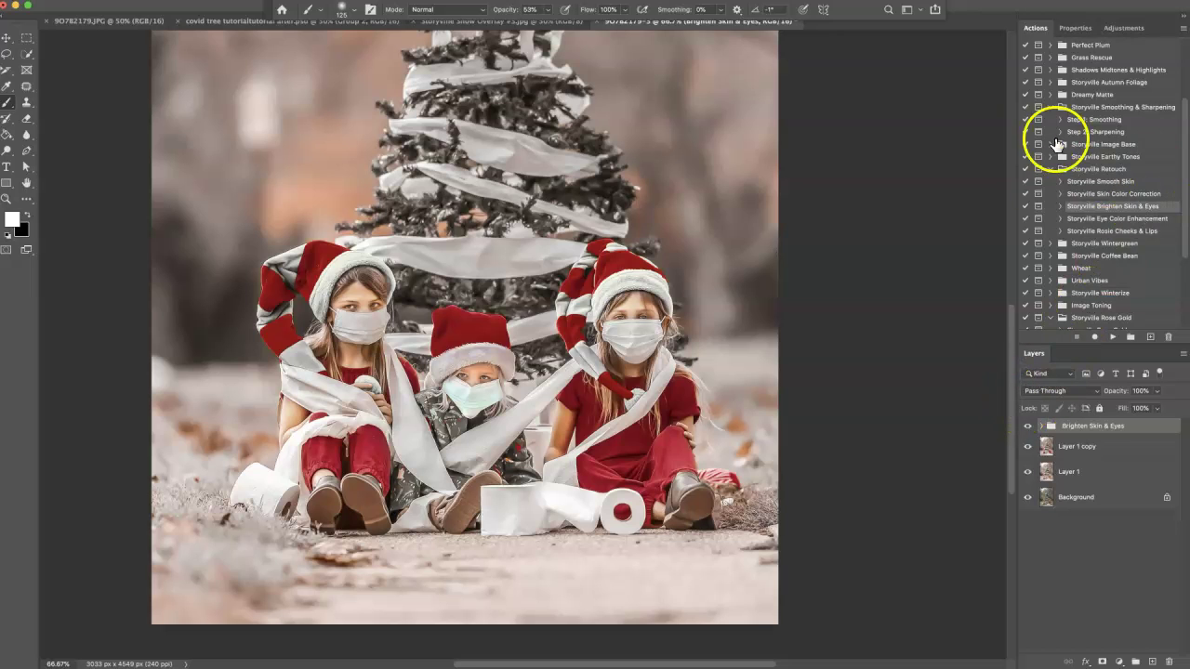
Step: Collapse the Retouch and Smoothing & Sharpening action sets and select Ultimate Dodge & Burn
click(1050, 169)
click(1050, 107)
key(super+minus)
key(super+minus)
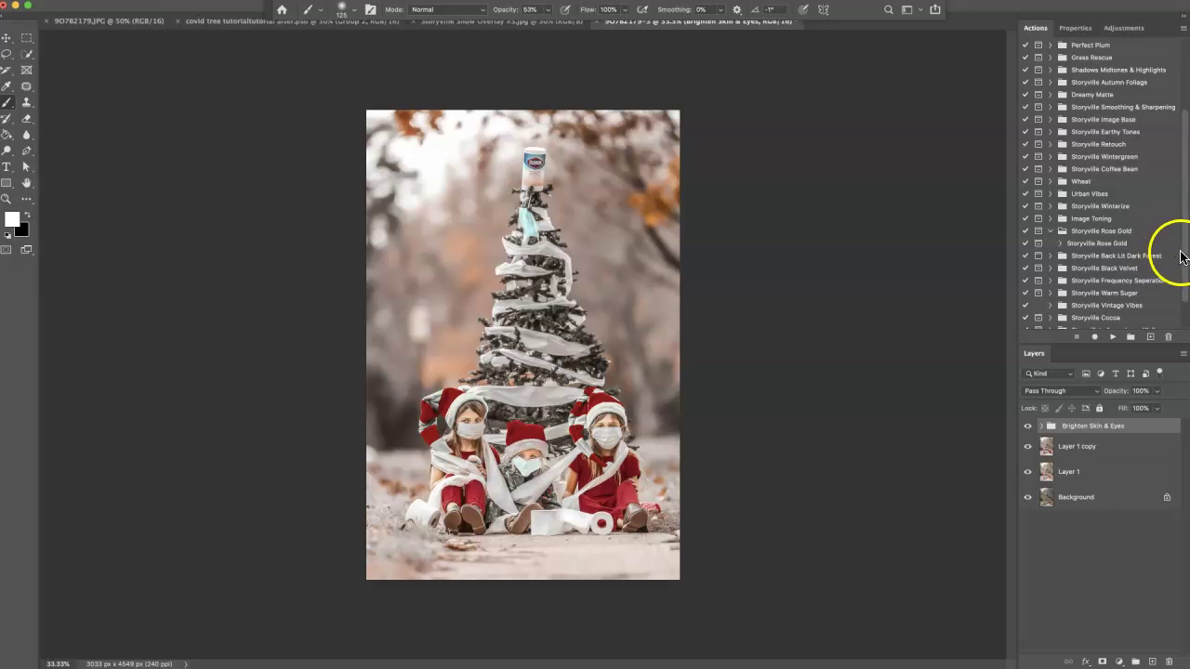
scroll(1181, 262, down, 3)
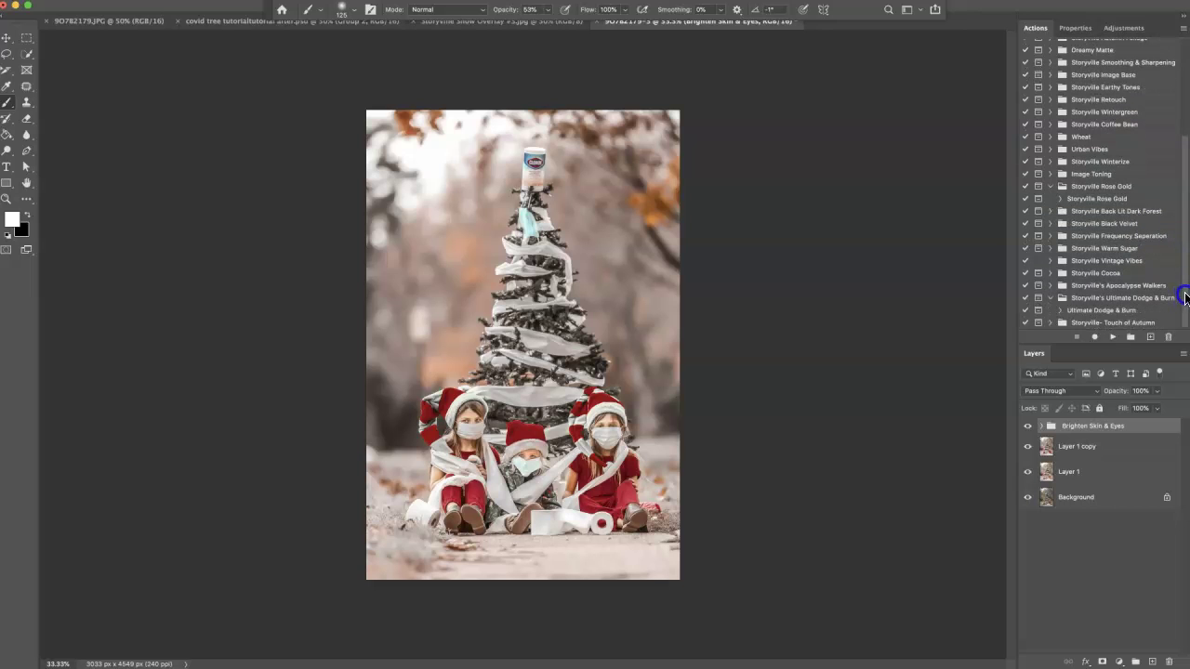
click(1100, 310)
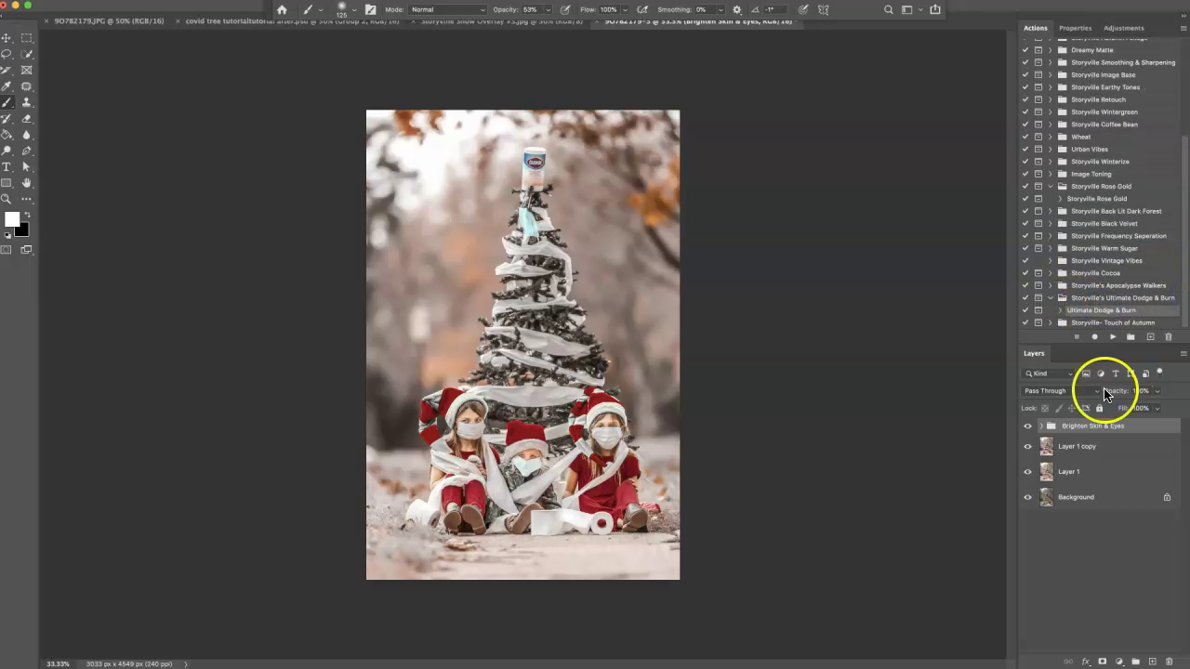
Step: Run the Ultimate Dodge & Burn action and target the D&B Combo mask in D&B Clothing
click(1112, 338)
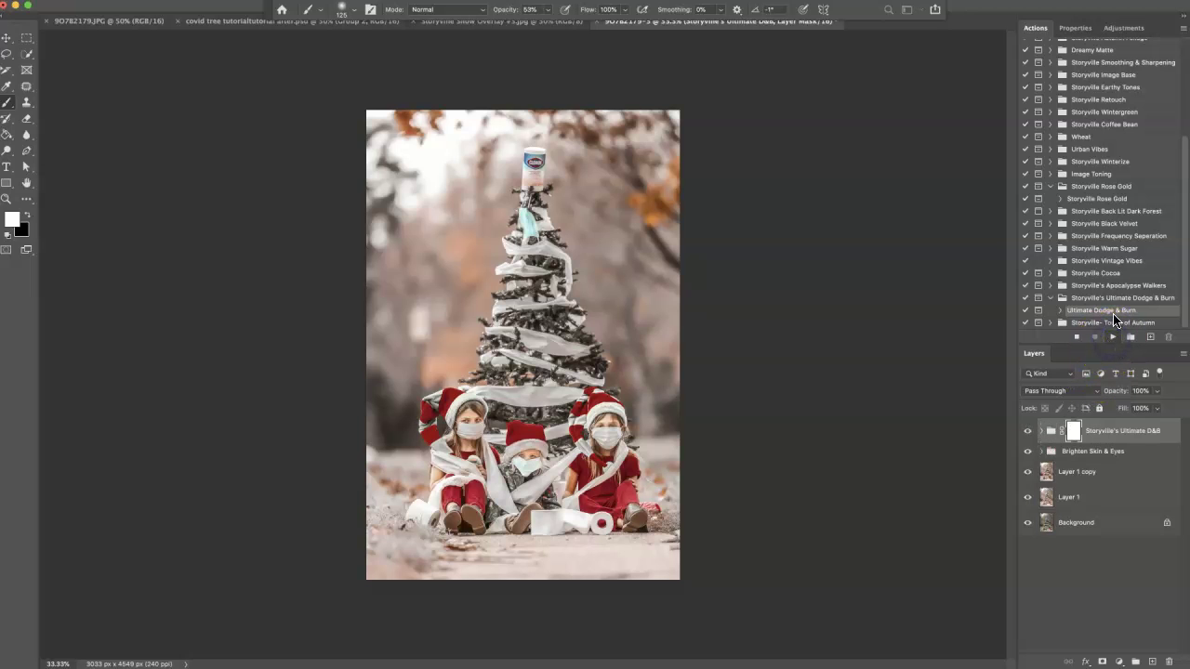
click(812, 270)
click(1044, 433)
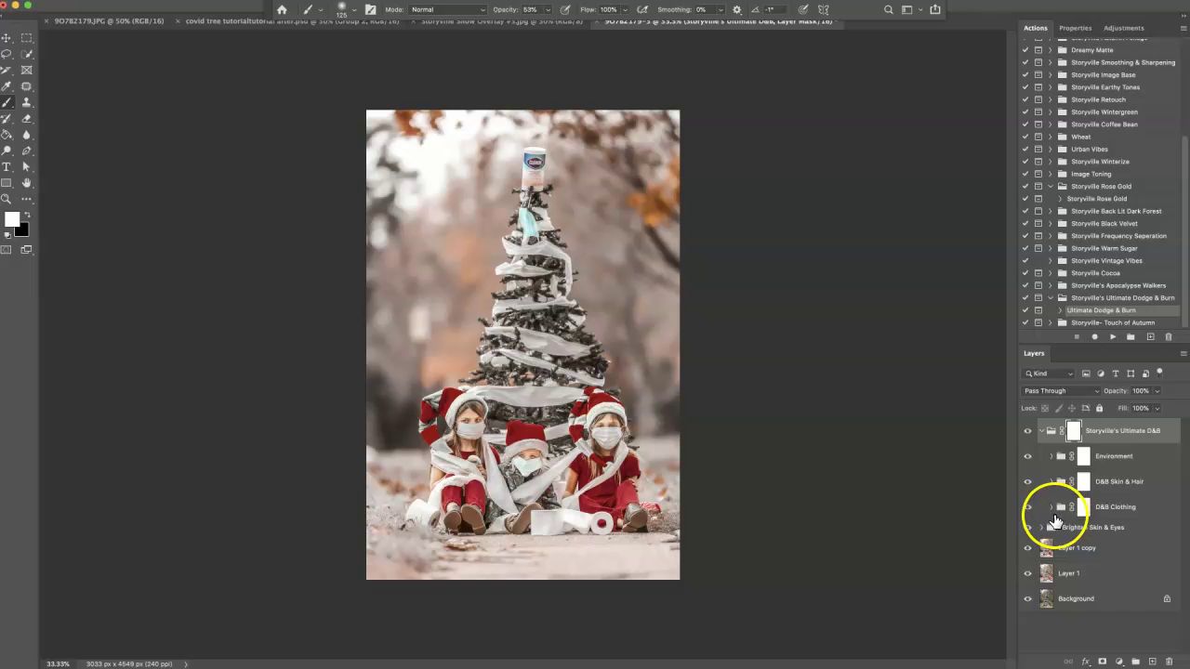
click(1052, 508)
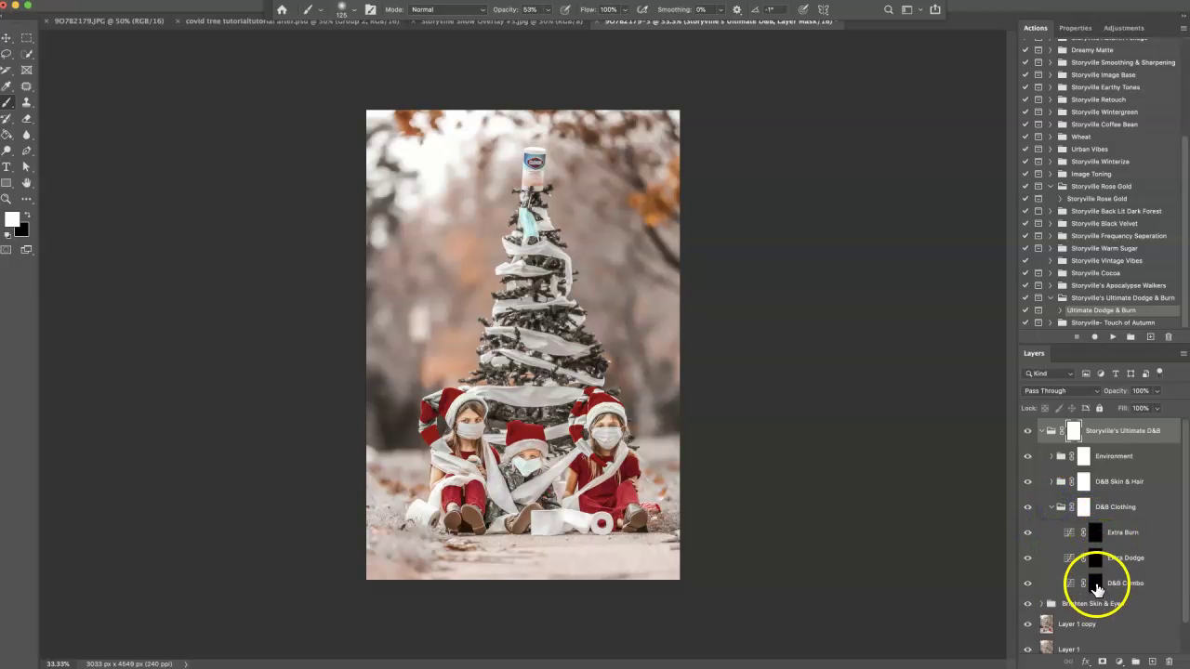
click(1096, 585)
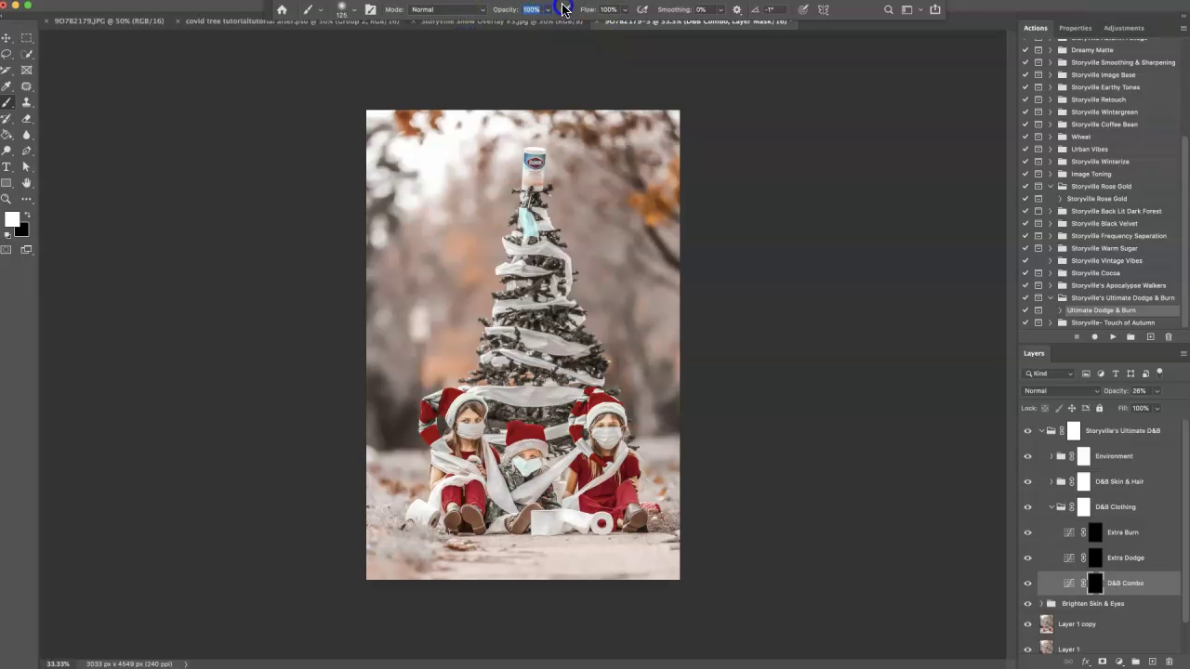
Step: Brush the dodge-and-burn effect over the children's clothing, then open the D&B Skin & Hair group
key(super+equal)
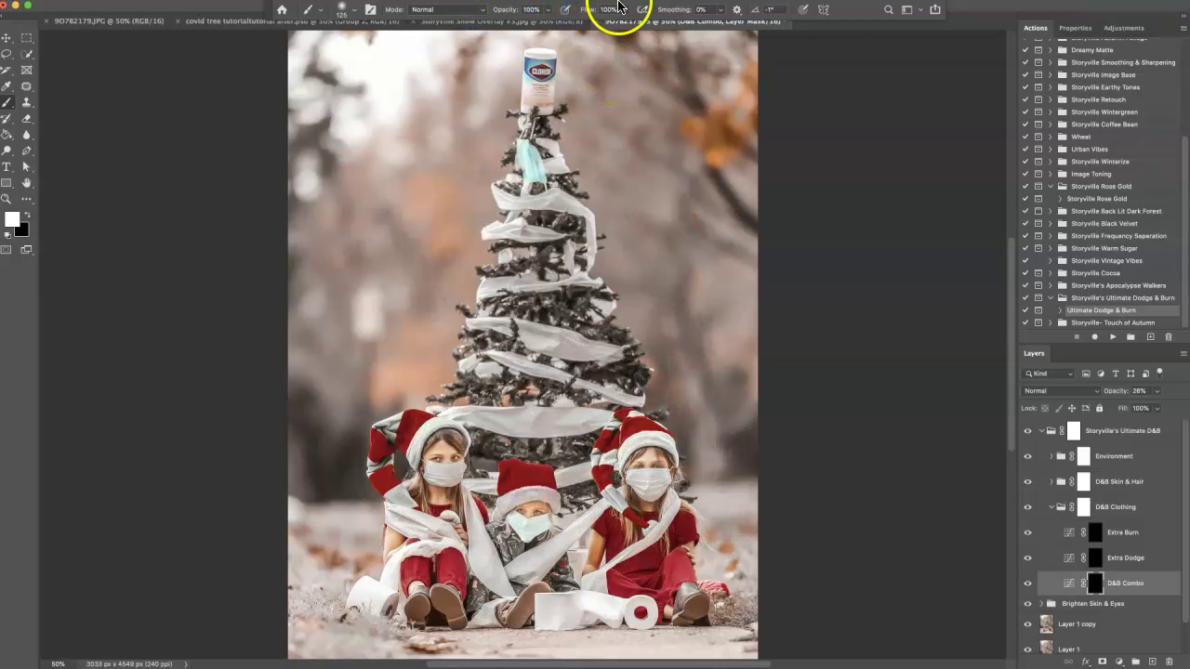
key(super+equal)
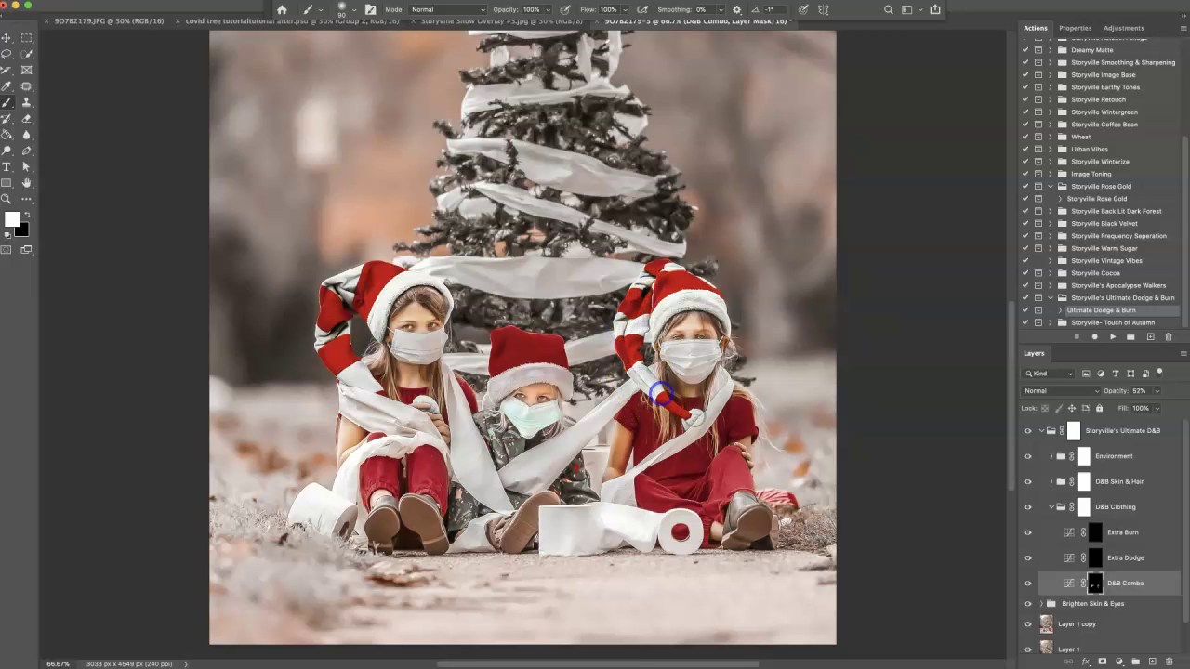
key(bracketright)
key(bracketright)
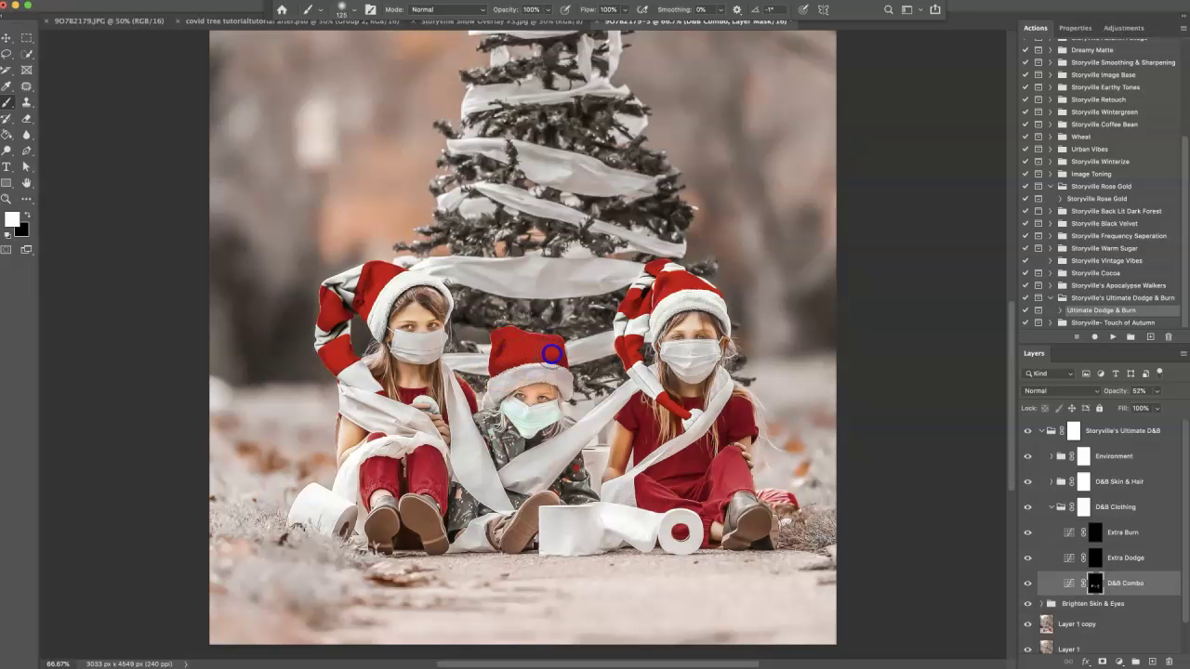
key(bracketleft)
key(bracketleft)
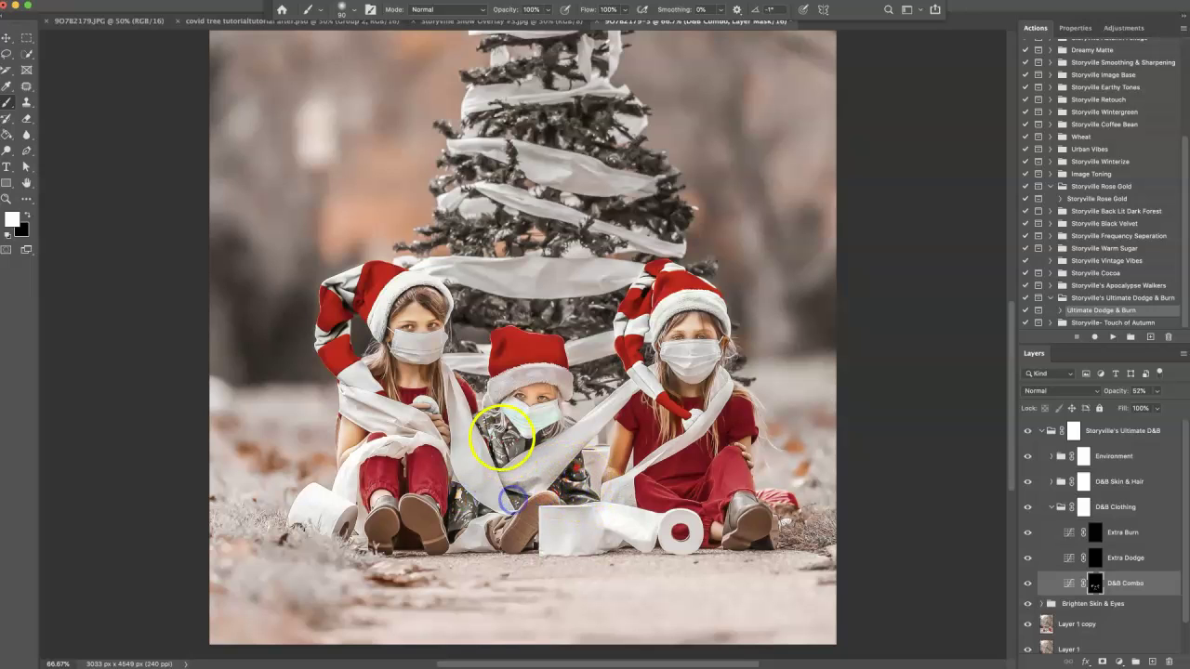
mouse_move(878, 286)
mouse_down()
mouse_move(946, 223)
mouse_move(907, 226)
mouse_move(907, 196)
mouse_move(890, 197)
mouse_move(948, 150)
mouse_up()
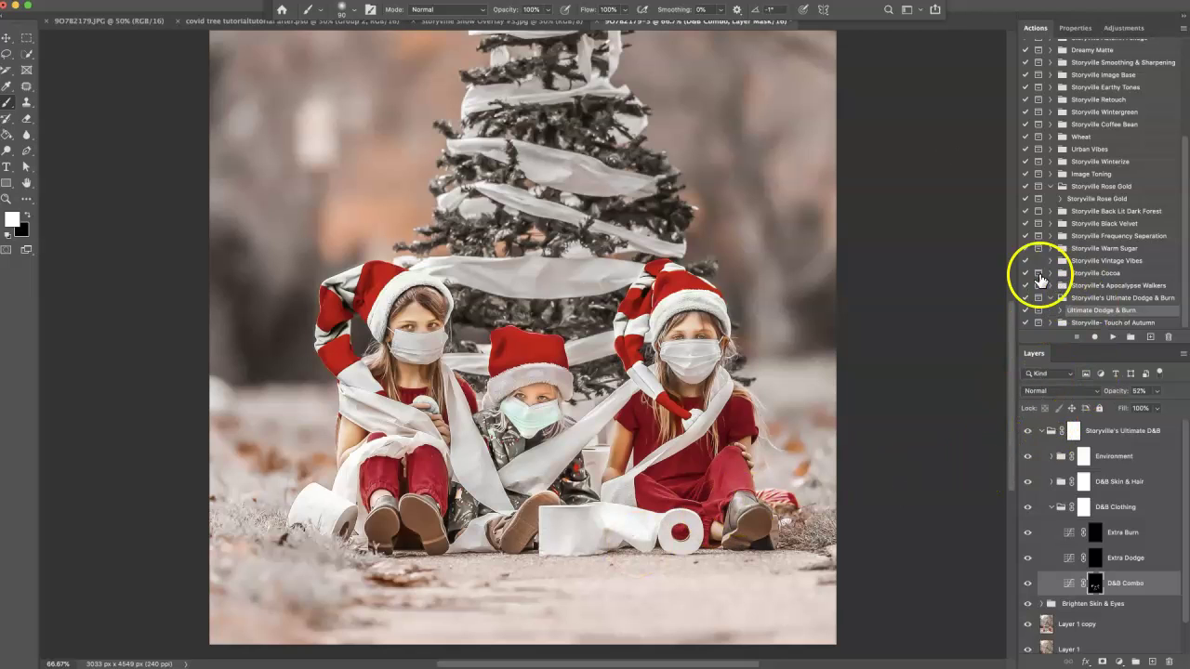
click(1057, 504)
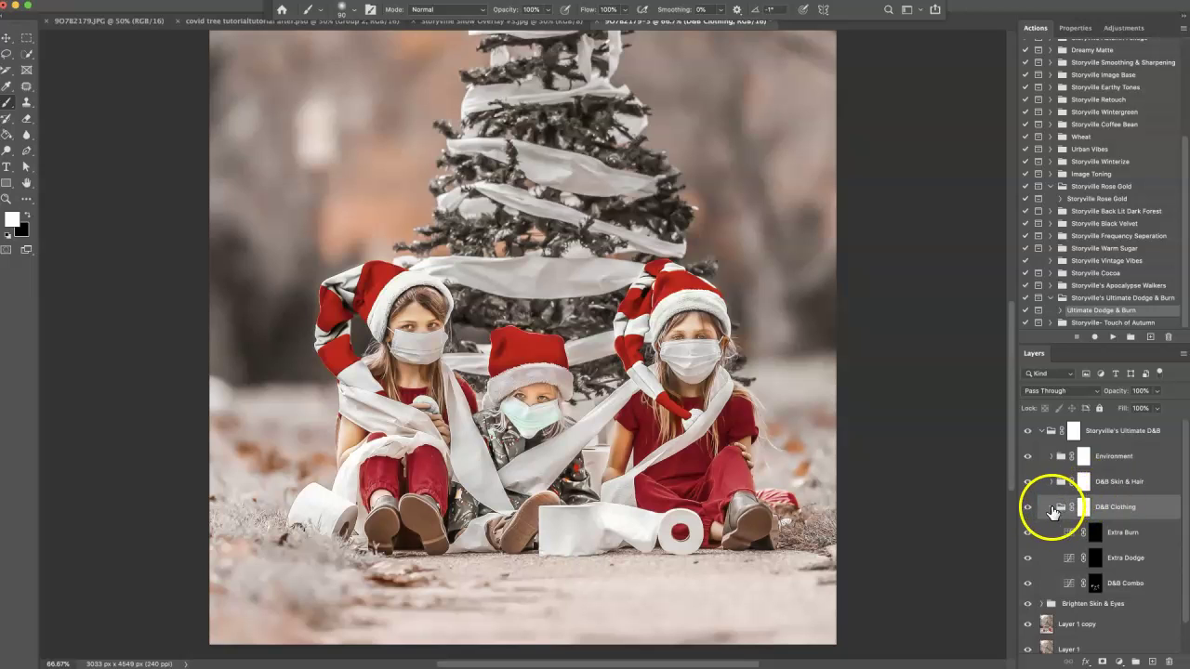
click(1052, 506)
click(1051, 482)
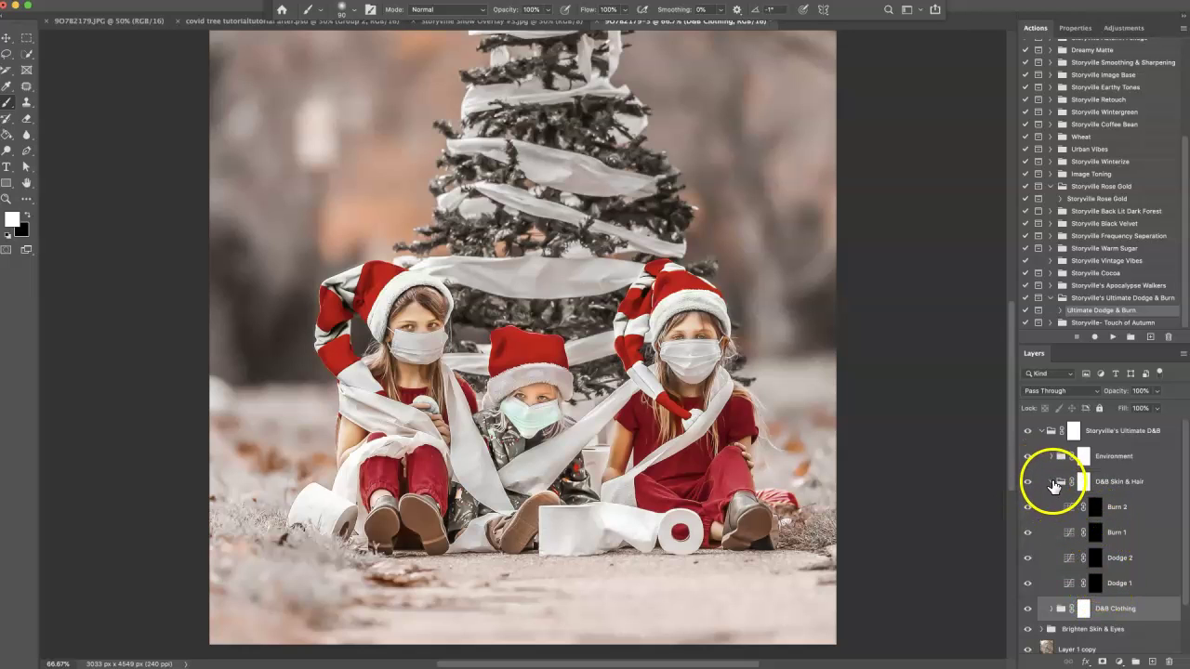
Step: Target the D&B Combo mask inside the Environment group, zoomed to 50% on the tree
click(1052, 483)
click(1053, 457)
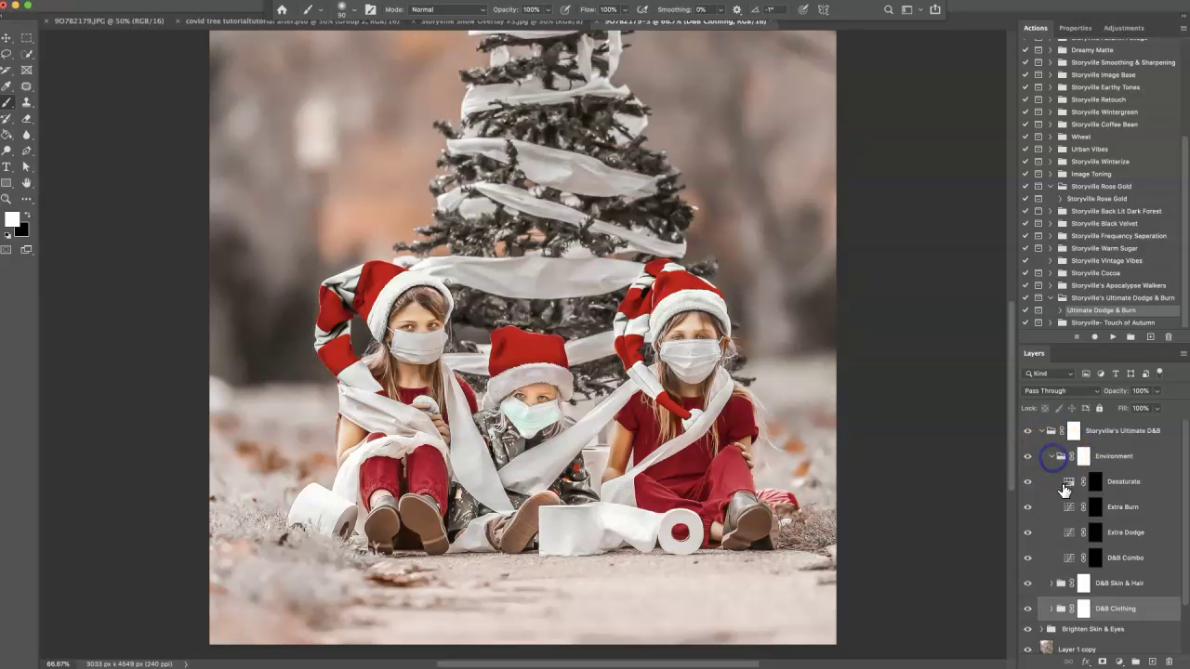
click(1096, 557)
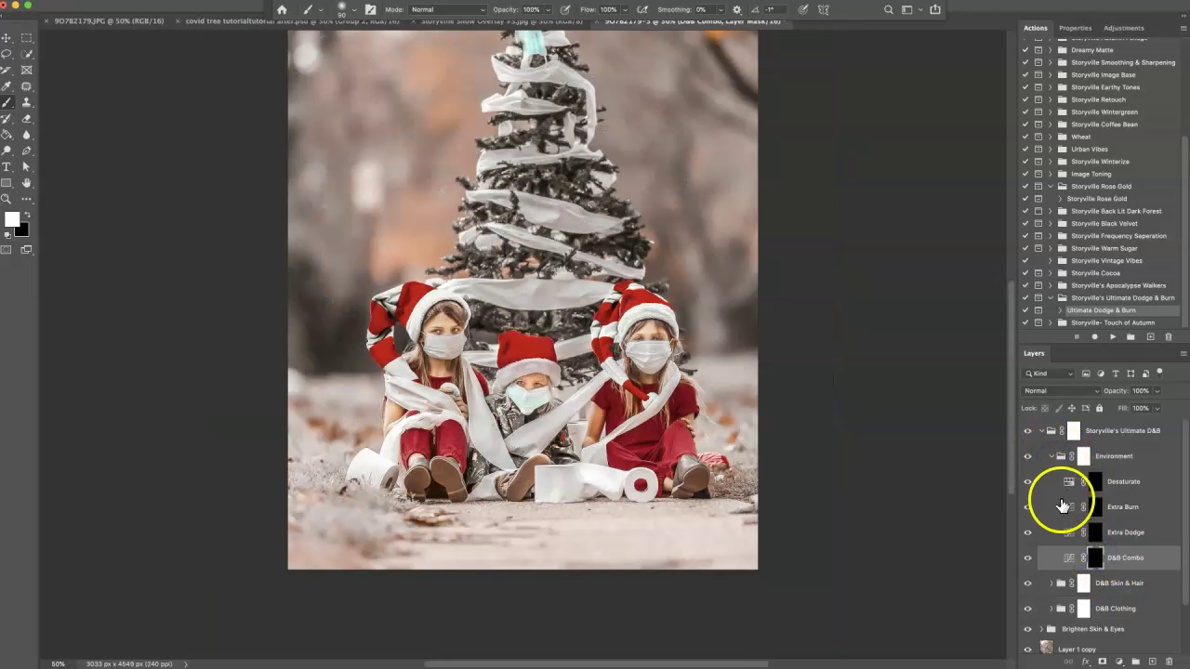
key(ctrl+minus)
key(ctrl+minus)
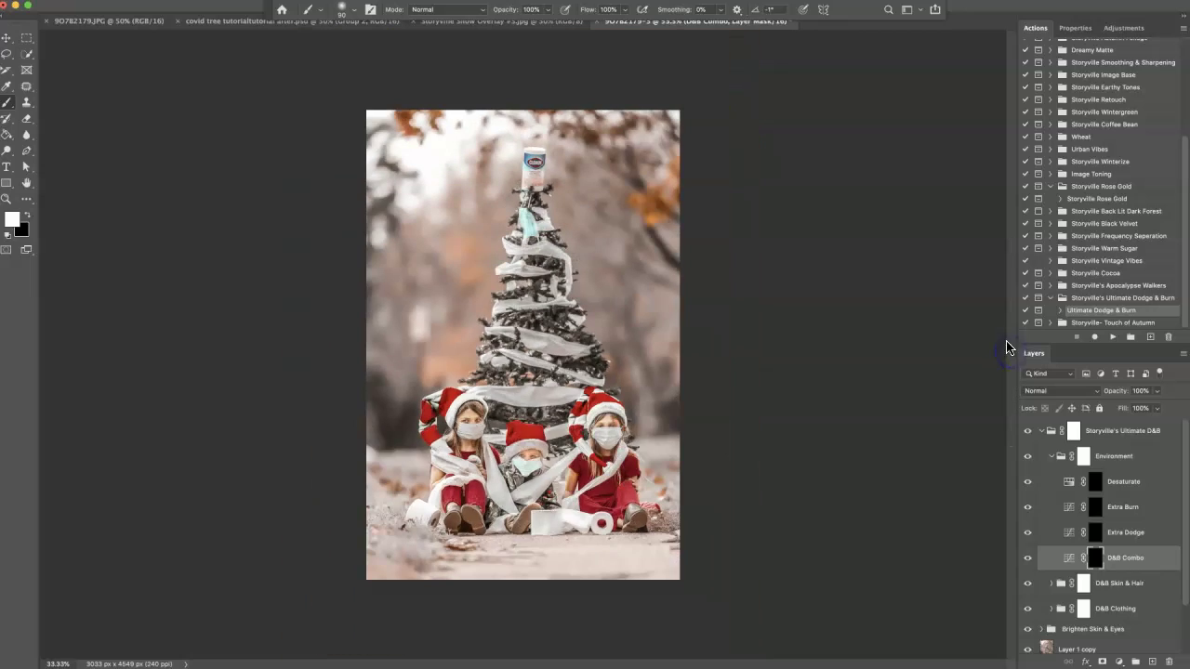
key(ctrl+plus)
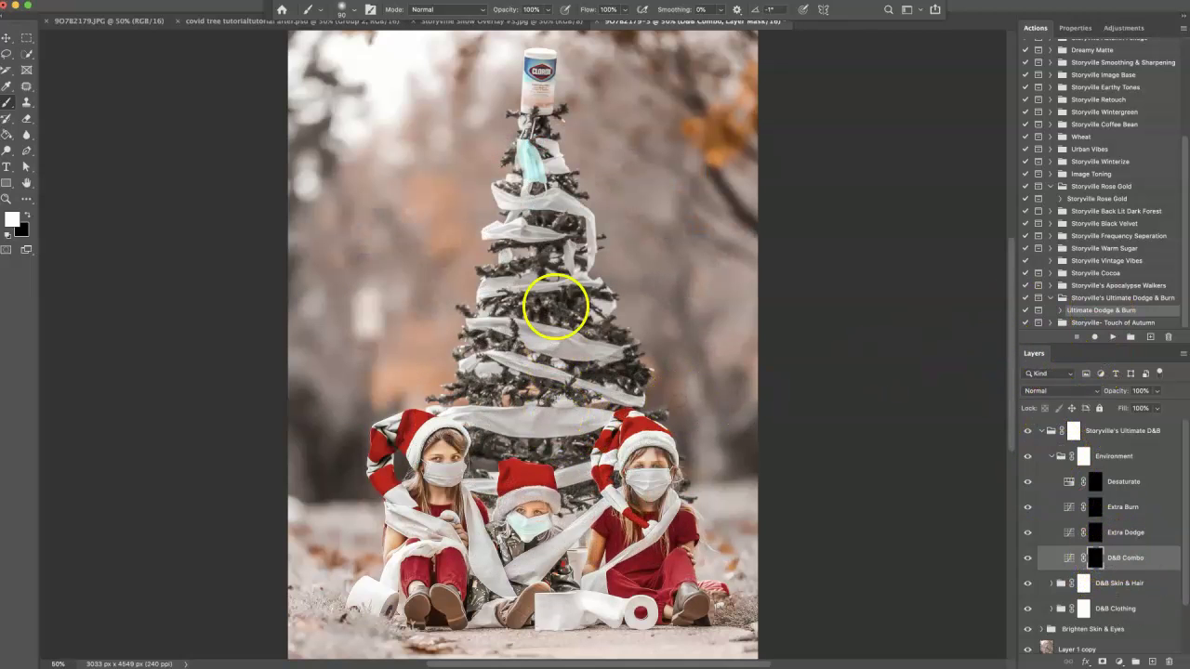
Step: Paint the effect down the tree with a 400 brush, then its right branches at about 175
key(bracketright)
key(bracketright)
key(bracketright)
key(bracketright)
key(bracketright)
key(bracketright)
key(bracketright)
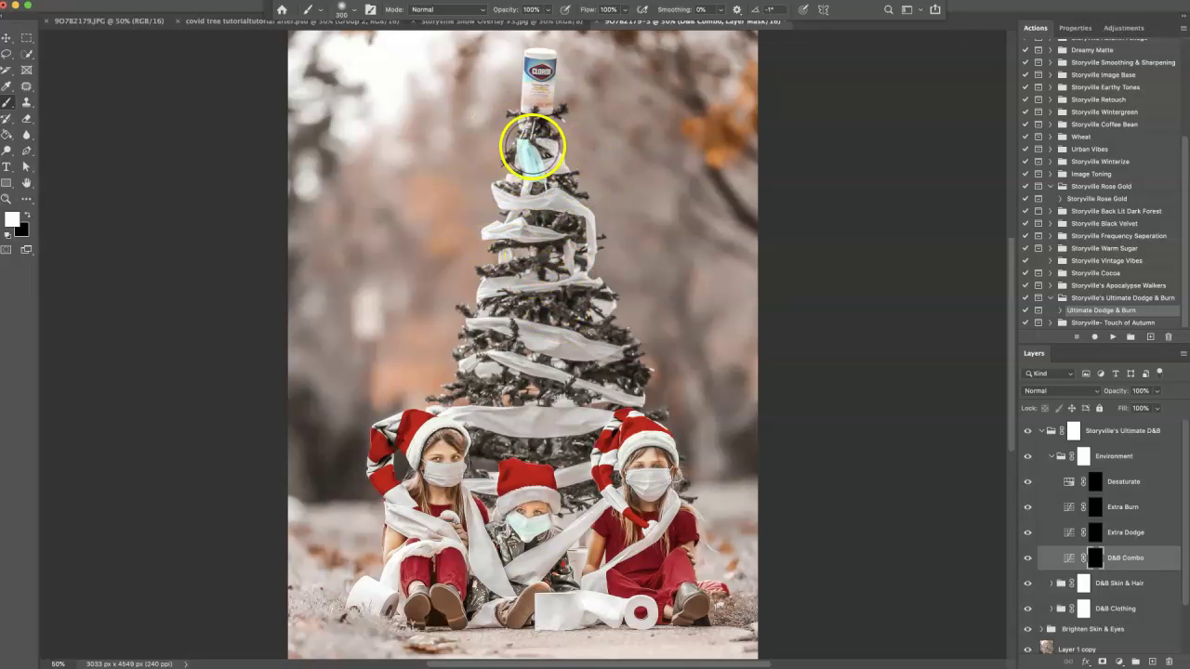
key(bracketright)
mouse_move(531, 144)
mouse_down()
mouse_move(535, 298)
mouse_move(553, 313)
mouse_move(558, 260)
mouse_move(613, 392)
mouse_move(606, 369)
mouse_move(579, 419)
mouse_move(543, 426)
mouse_move(524, 392)
mouse_move(486, 429)
mouse_move(520, 217)
mouse_move(527, 394)
mouse_up()
key(bracketleft)
key(bracketleft)
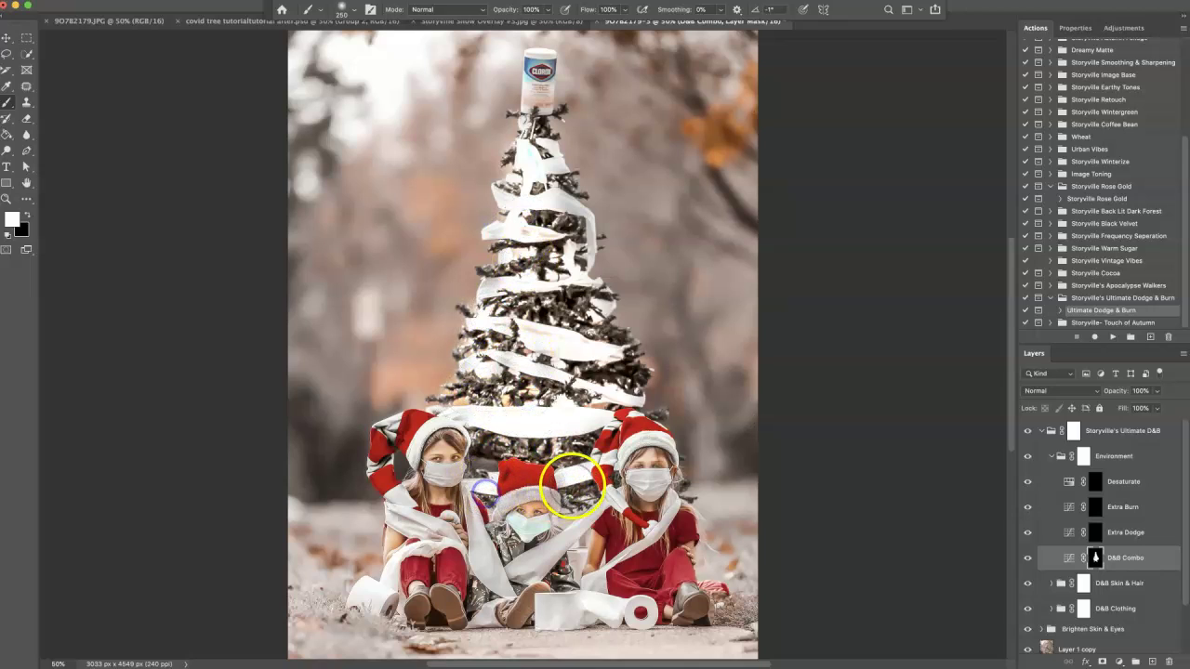
key(bracketleft)
key(bracketleft)
key(bracketleft)
mouse_move(615, 376)
mouse_down()
mouse_move(571, 292)
mouse_move(546, 201)
mouse_move(562, 217)
mouse_move(566, 202)
mouse_move(593, 241)
mouse_move(586, 262)
mouse_move(542, 186)
mouse_up()
key(bracketleft)
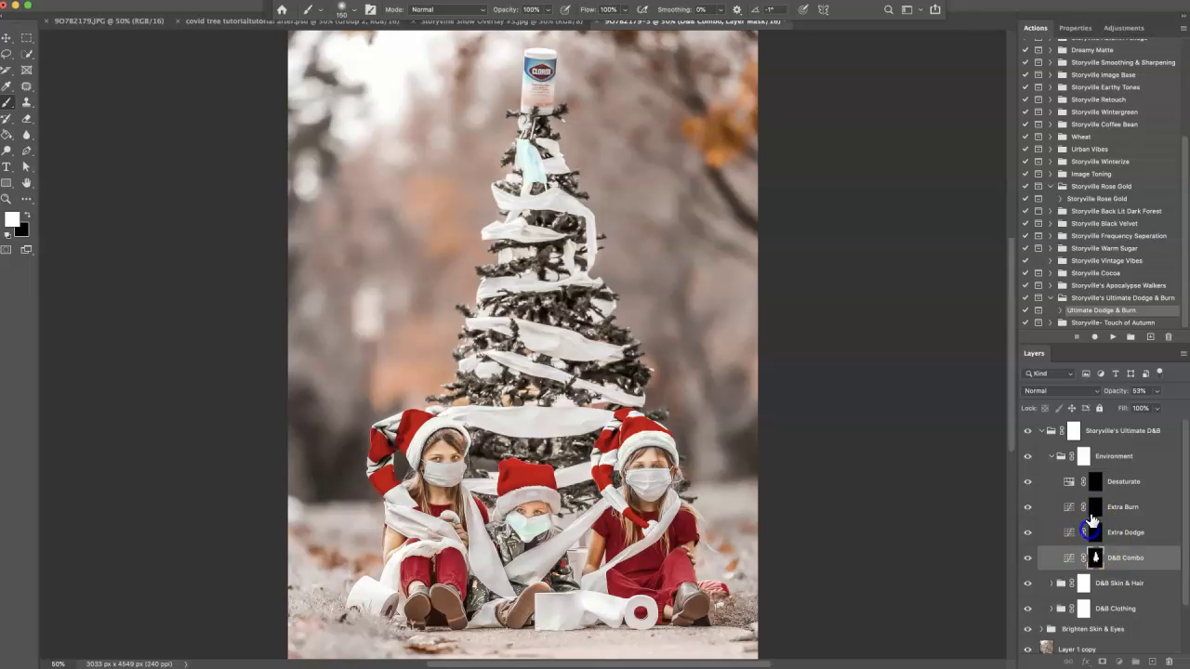
Step: Paint on the Extra Burn mask to slightly darken the canister atop the tree
click(1094, 531)
scroll(1007, 377, up, 5)
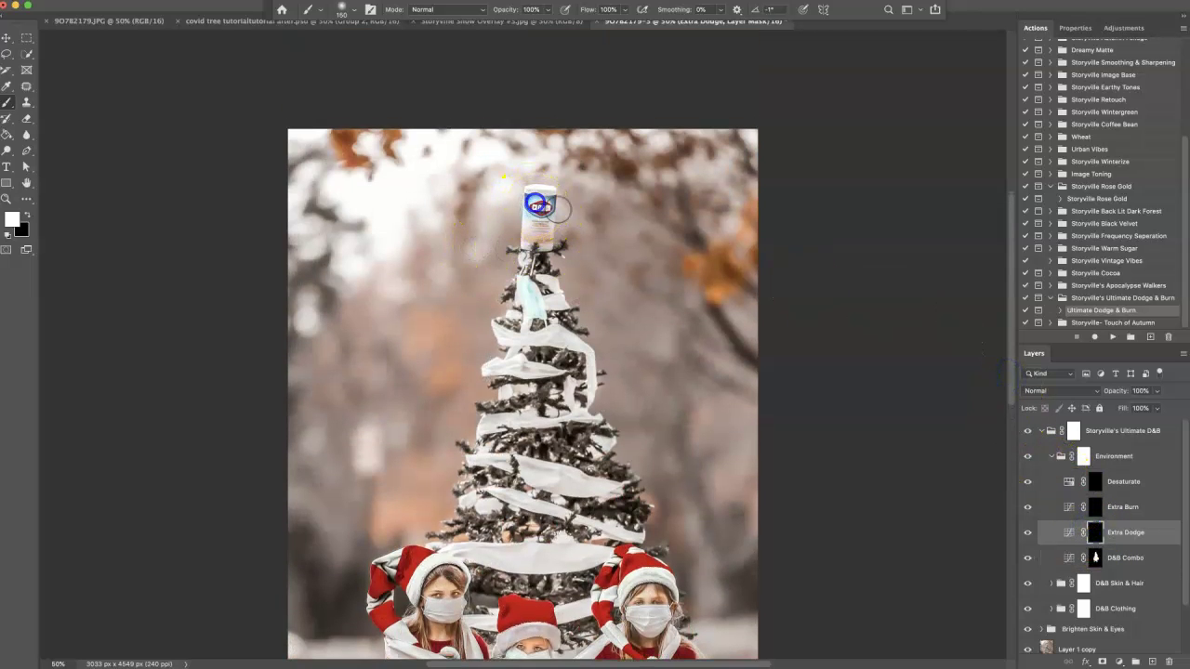
click(1099, 504)
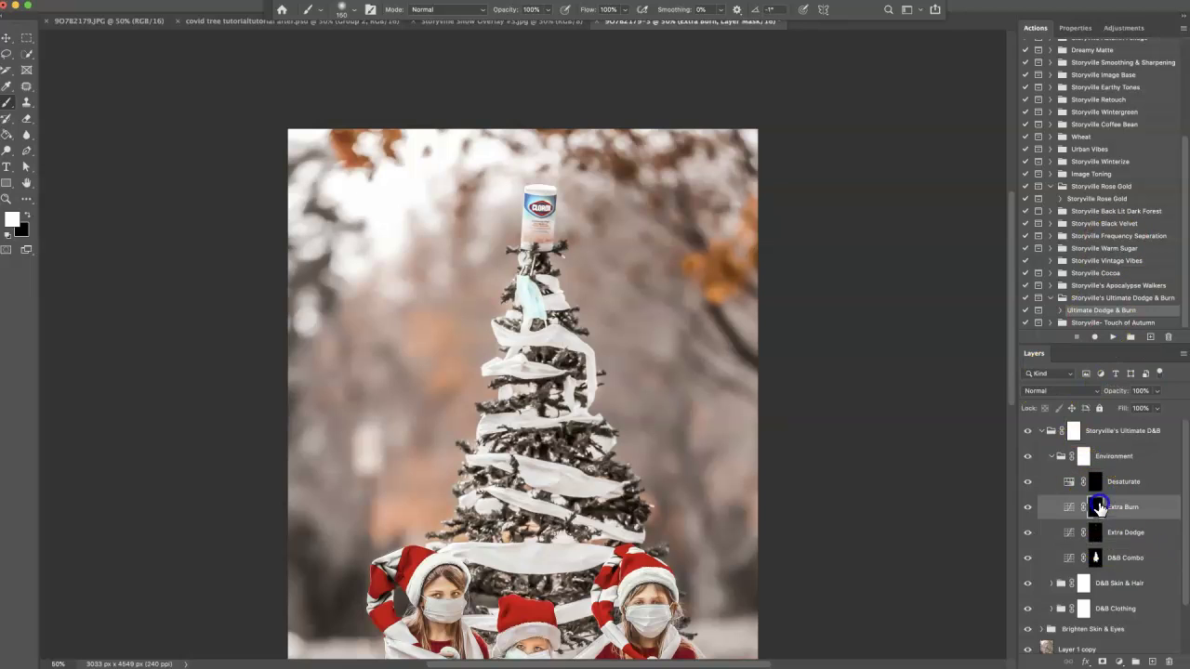
click(536, 229)
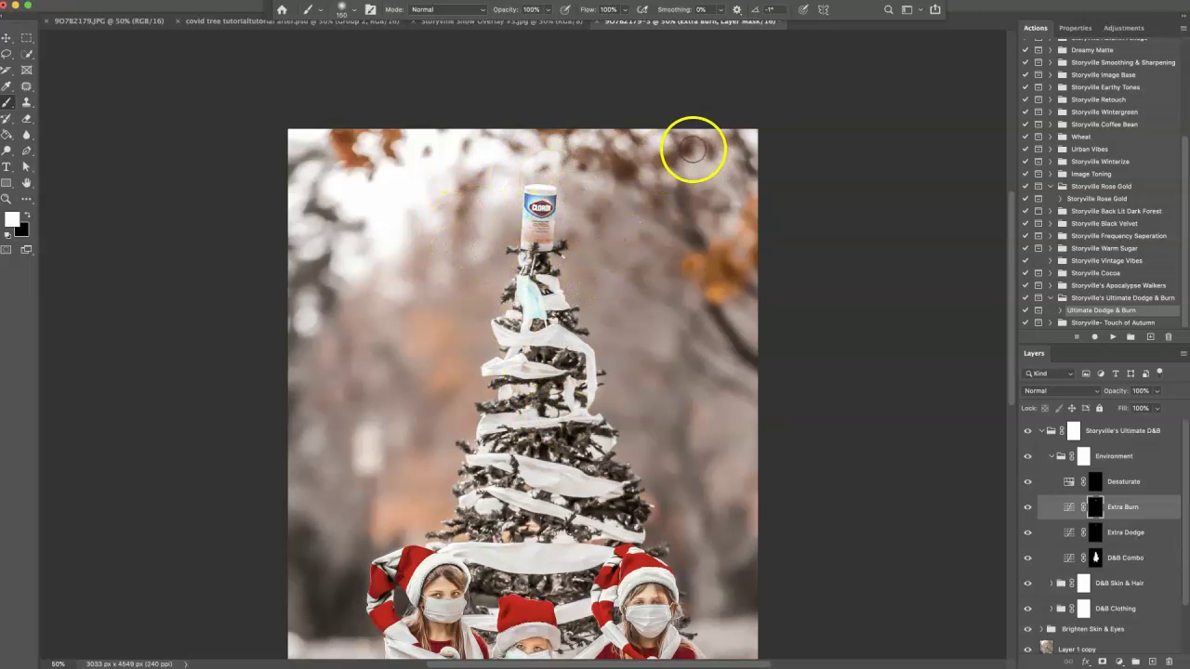
key(super+minus)
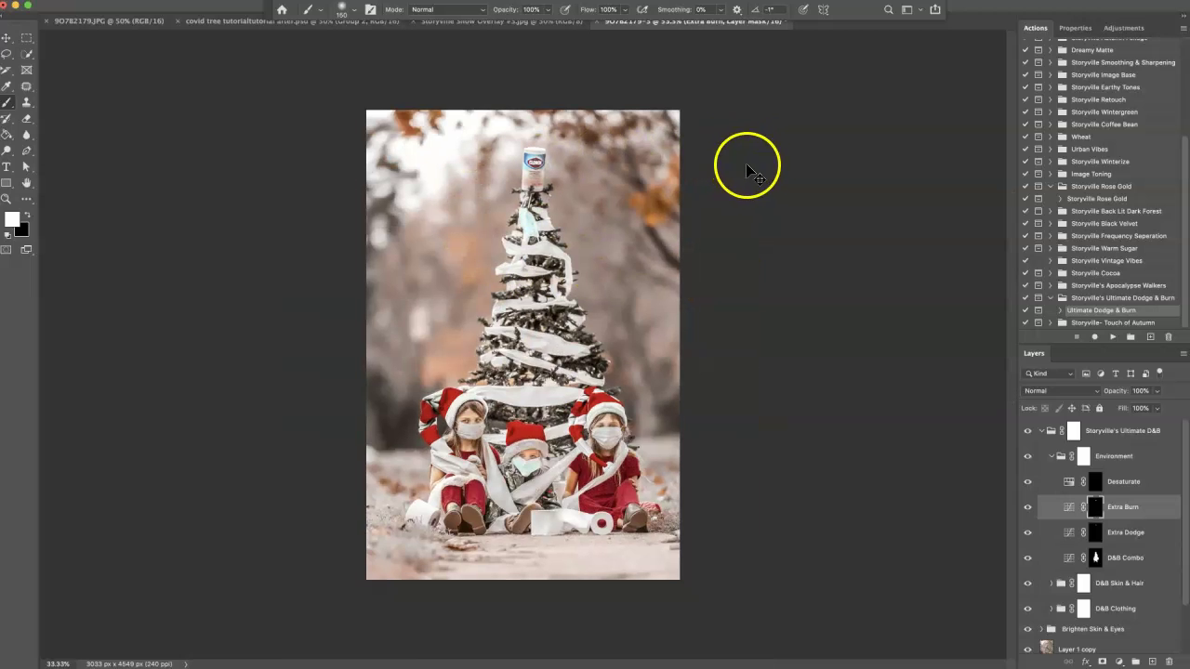
Step: Collapse the Storyville's Ultimate D&B group, toggle it to compare, and show Layer 1 copy and Layer 1
click(1040, 432)
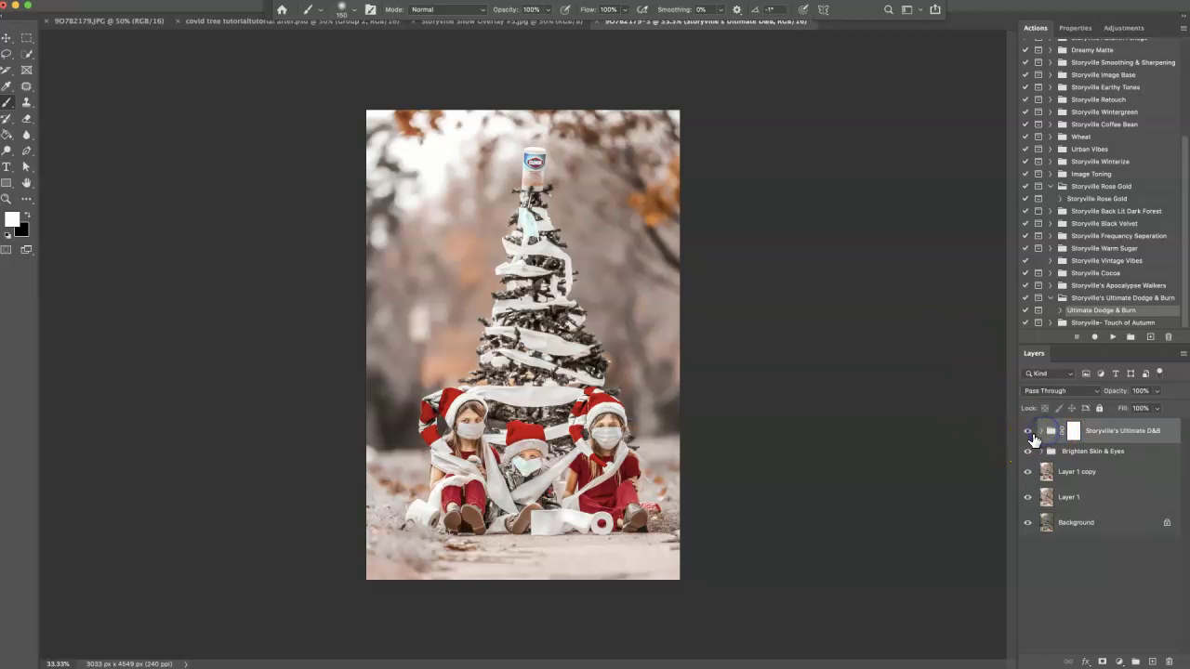
click(1030, 434)
click(1028, 438)
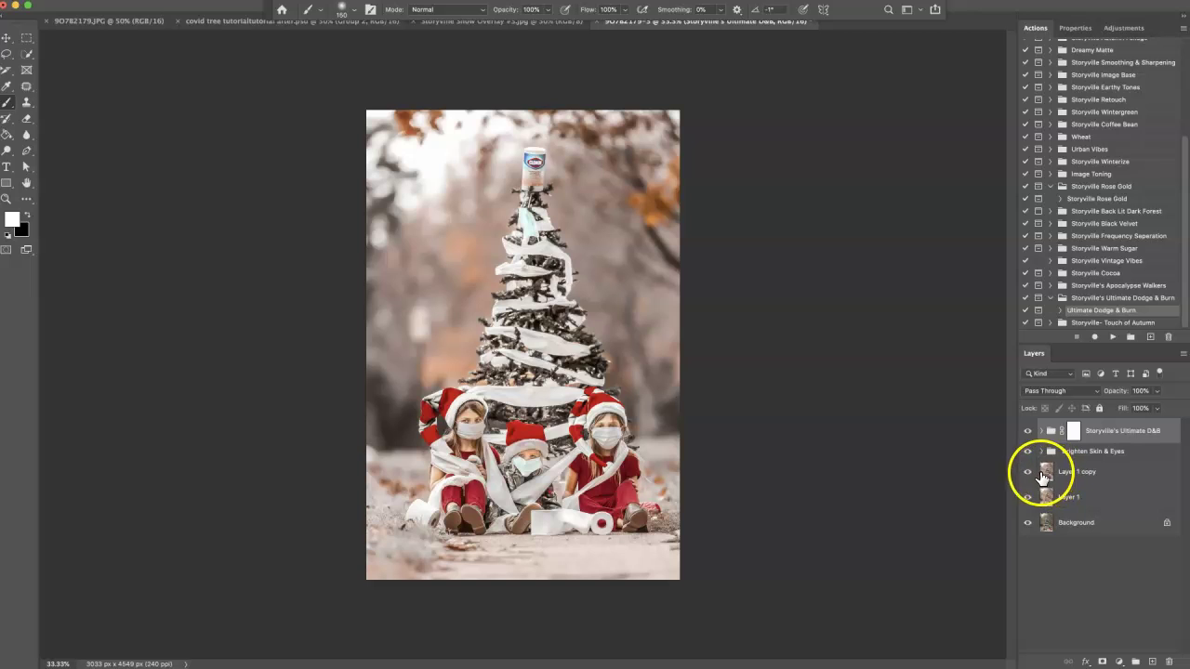
drag(1034, 473, 1029, 497)
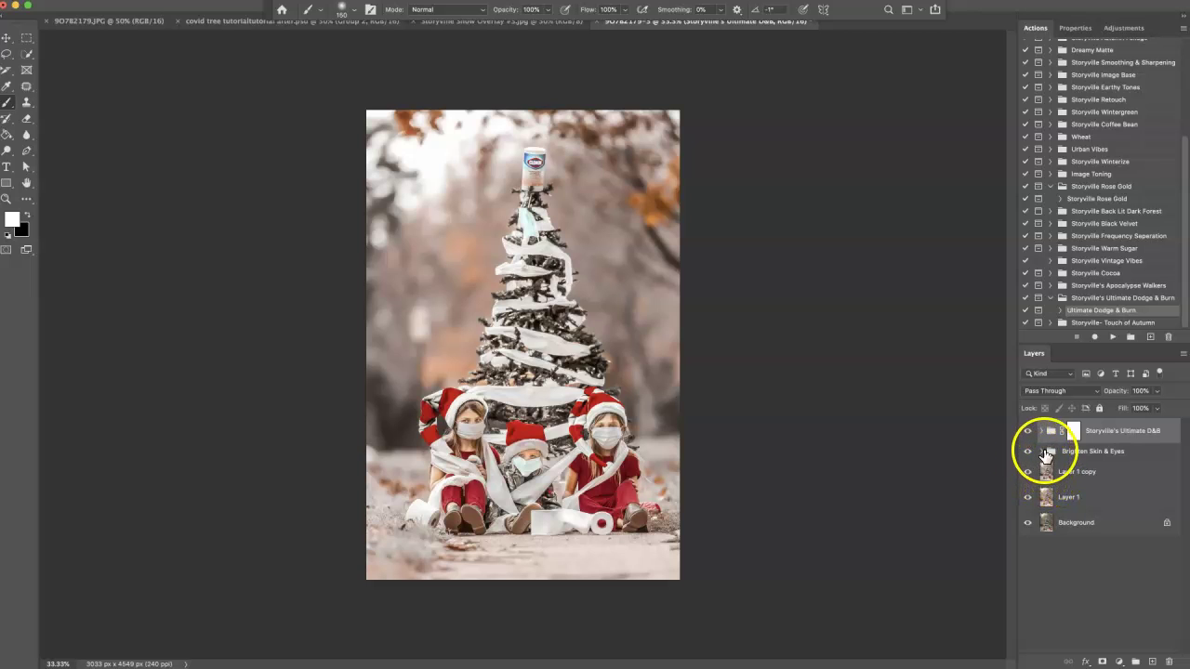
Step: Dismiss the cannot-edit-group warning and target Layer 1 copy for retouching
click(651, 229)
click(815, 252)
click(1048, 474)
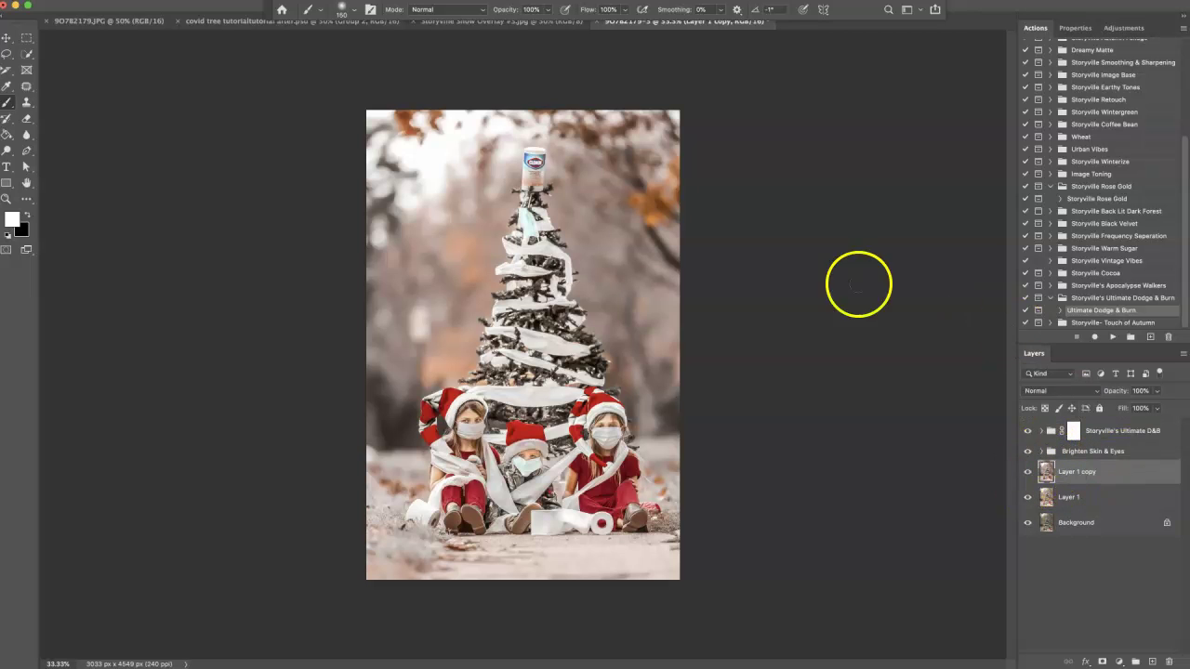
Step: Patch out the dark bare branch in the upper-right with clean background
click(26, 86)
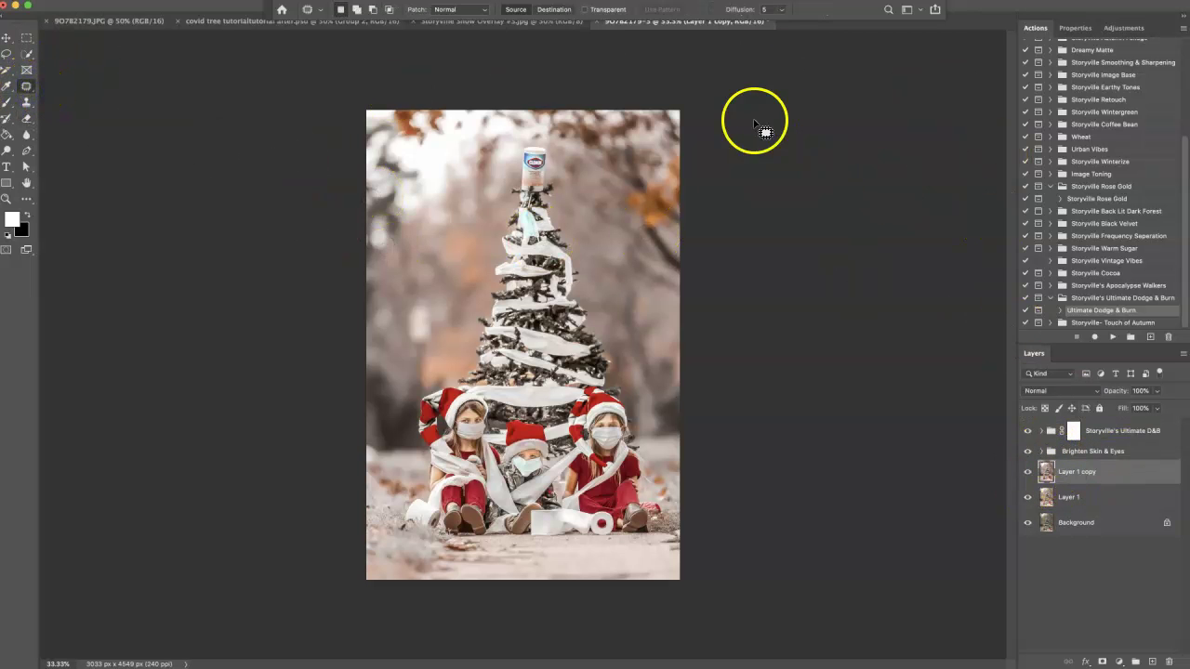
key(super+equal)
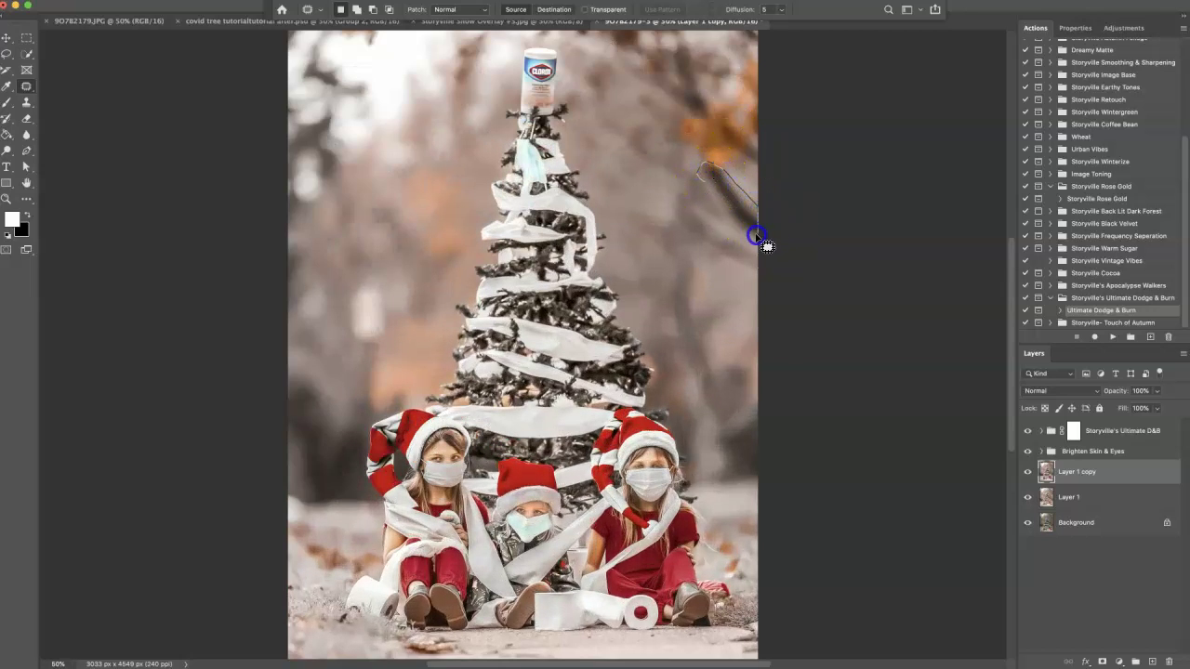
mouse_move(740, 225)
mouse_down()
mouse_move(735, 208)
mouse_move(720, 287)
mouse_move(734, 312)
mouse_up()
key(super+d)
mouse_move(758, 226)
mouse_down()
mouse_move(741, 297)
mouse_move(720, 152)
mouse_up()
key(super+d)
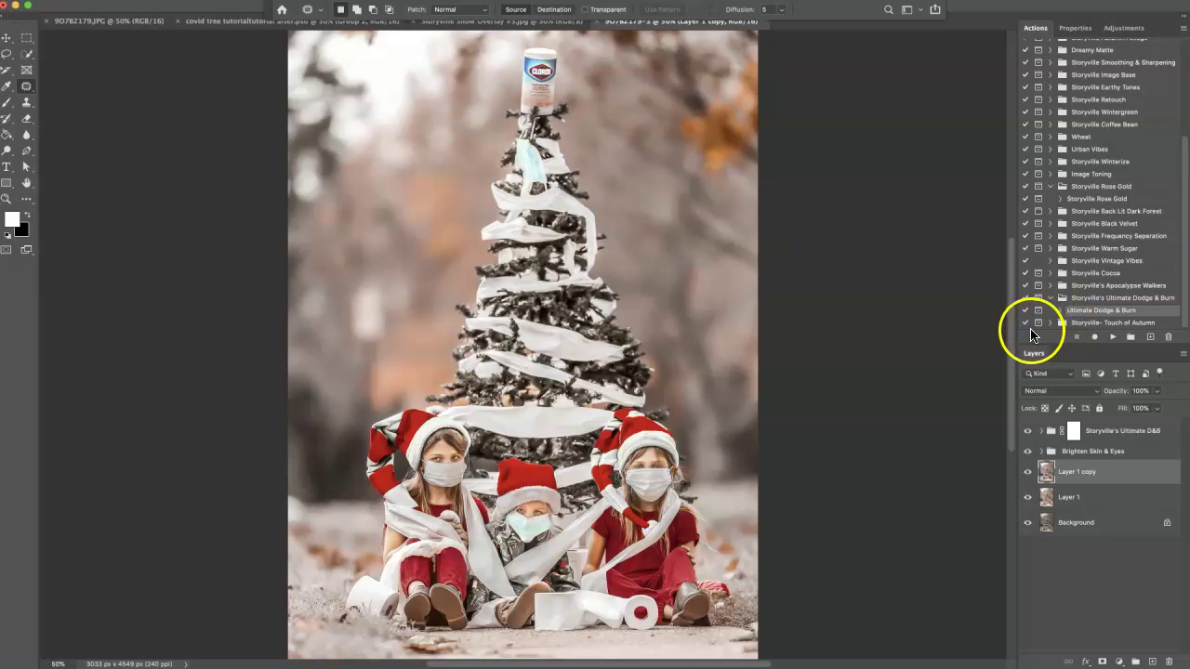
key(super+minus)
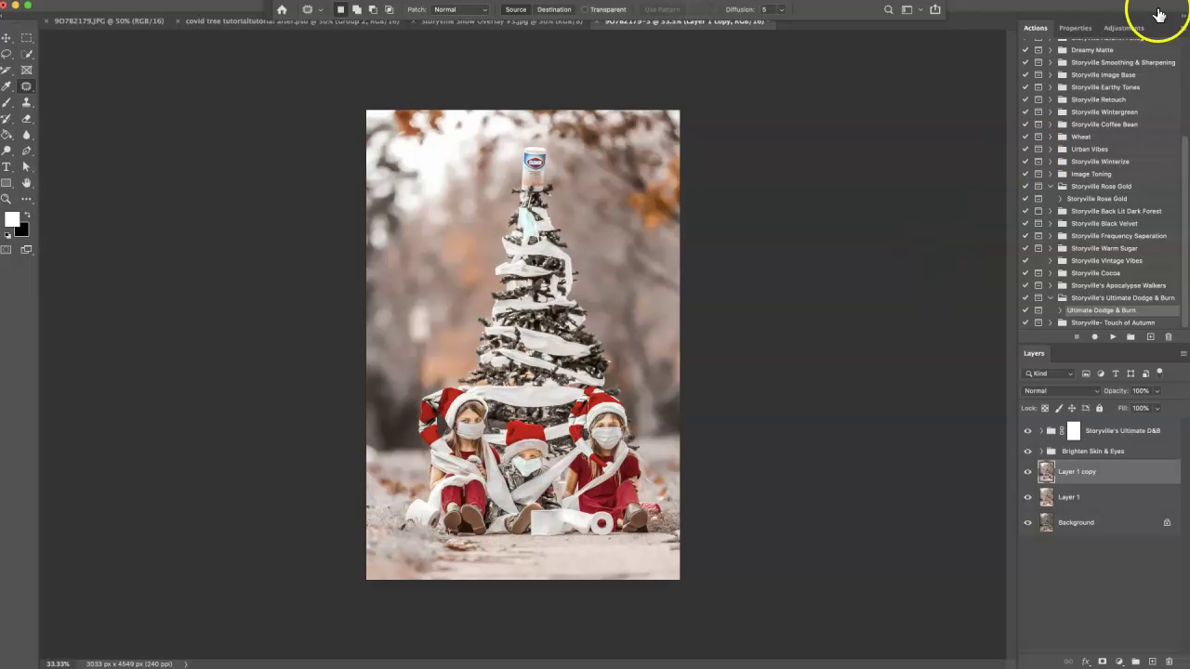
Step: Copy the Storyville Snow Overlay #3 image and paste it above the top group as Layer 2
click(503, 23)
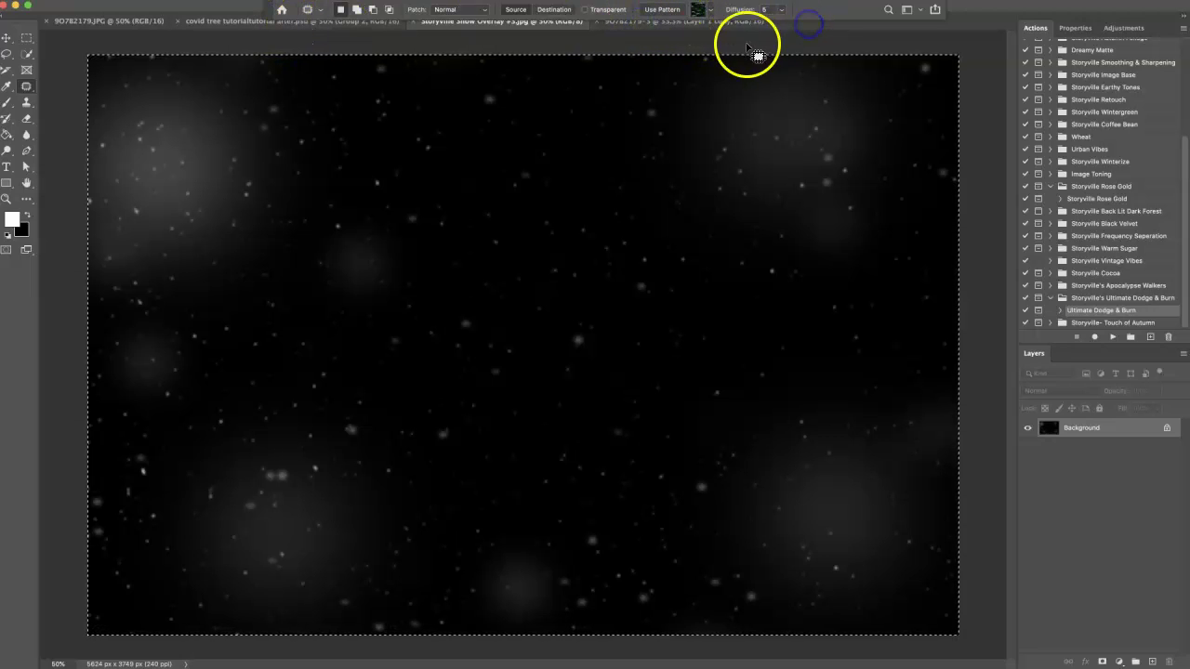
click(725, 21)
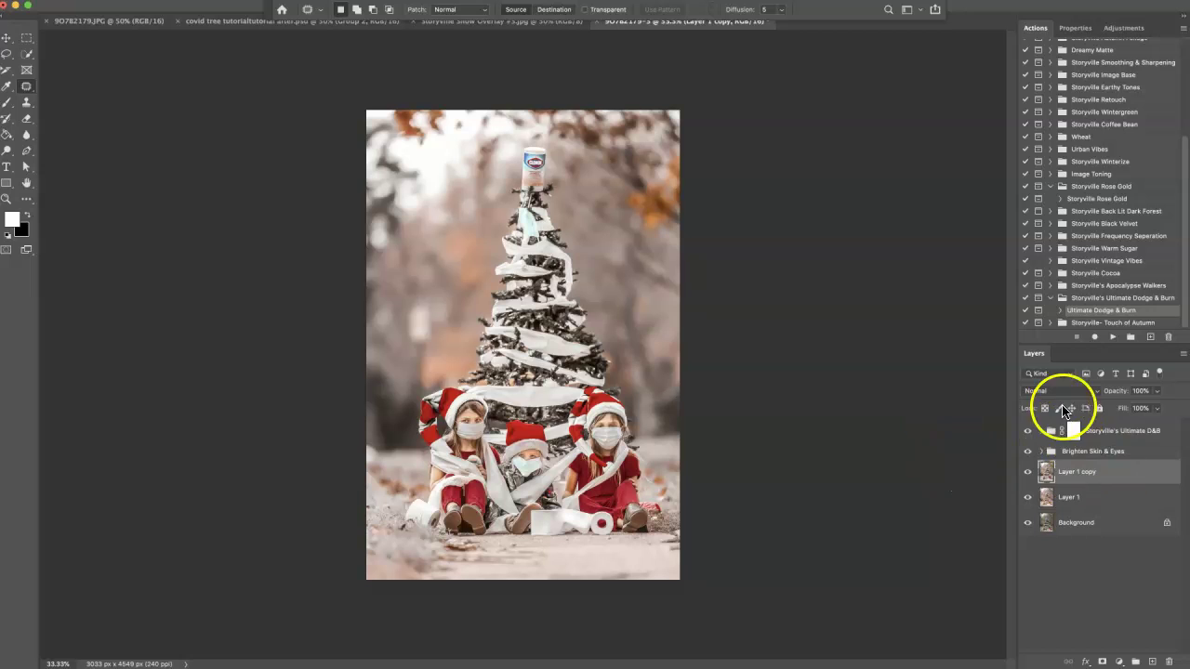
click(1075, 432)
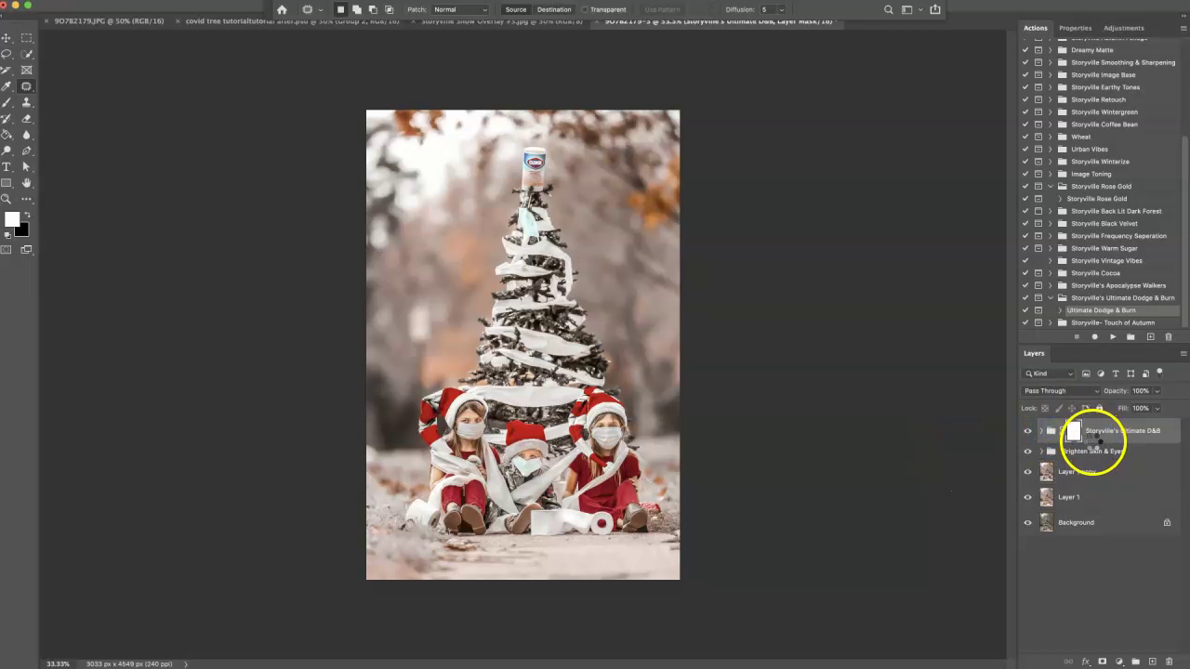
key(super+v)
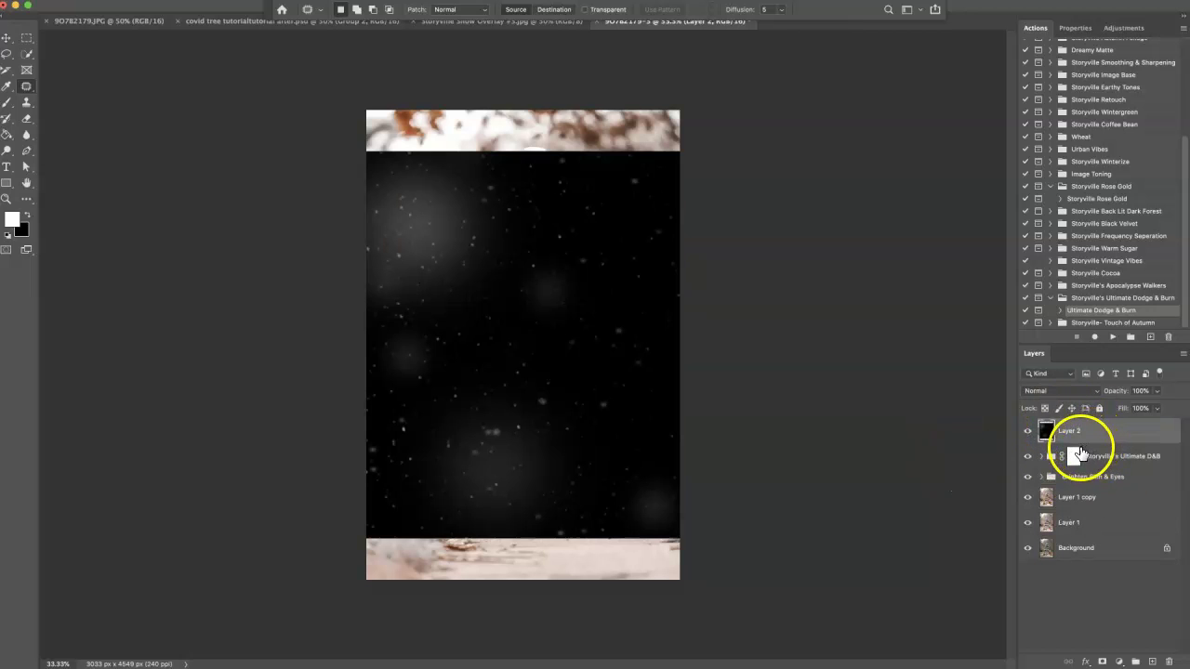
Step: Start Free Transform on Layer 2 and set its blend mode to Screen
key(super+t)
click(1060, 391)
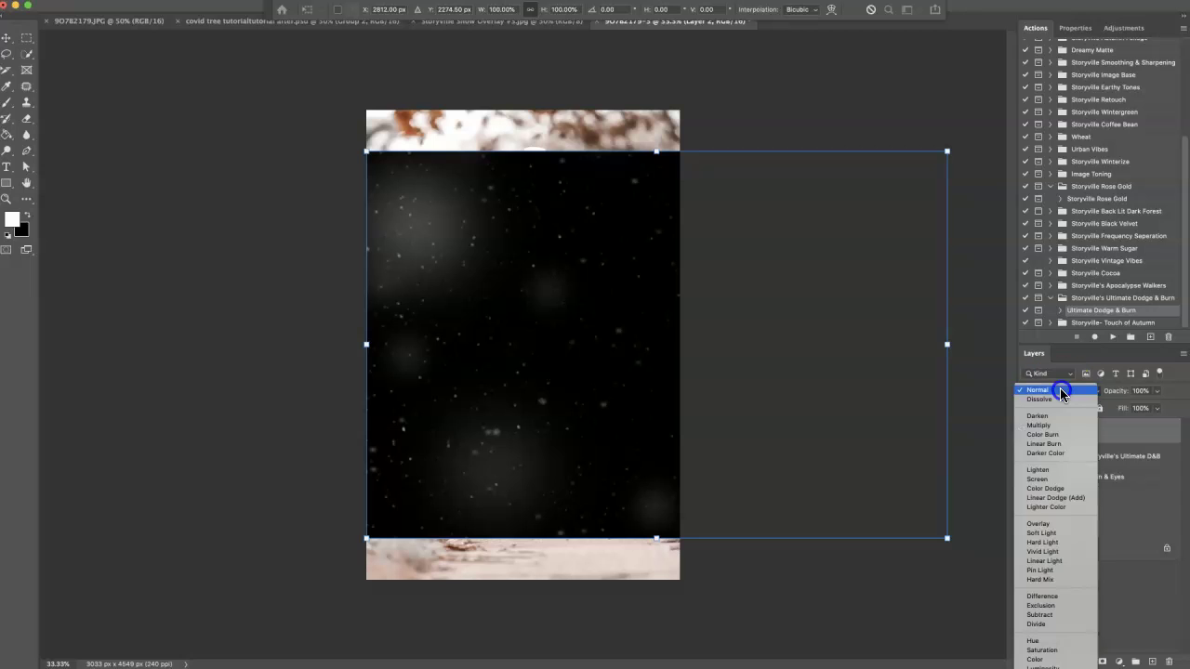
click(1059, 479)
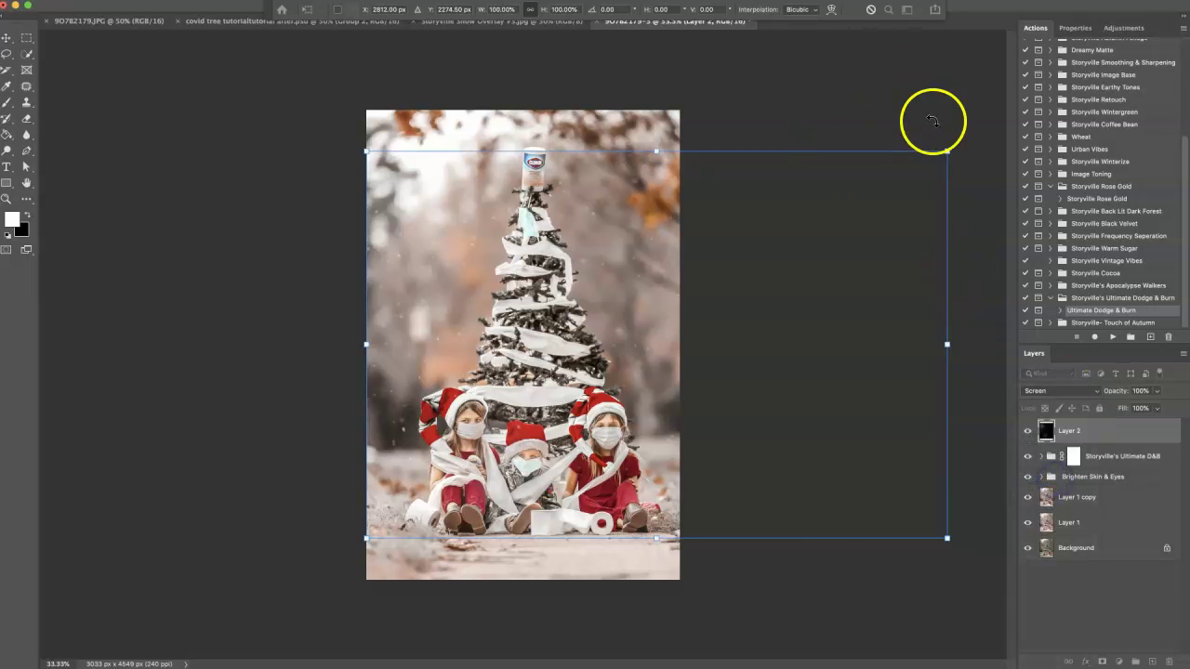
Step: Rotate, scale to about 87% and widen the snow overlay to cover the photo, then commit
drag(946, 144, 749, 480)
drag(861, 64, 840, 96)
drag(738, 273, 633, 257)
mouse_move(739, 191)
mouse_down()
mouse_move(749, 178)
mouse_move(737, 182)
mouse_up()
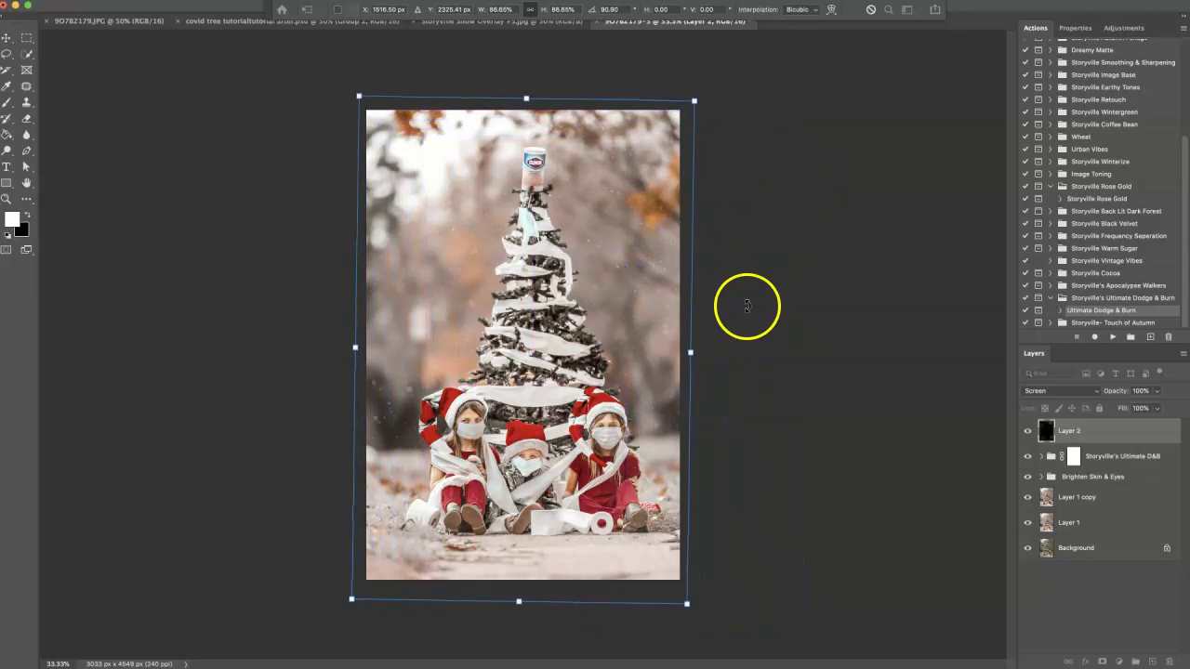
drag(690, 351, 712, 345)
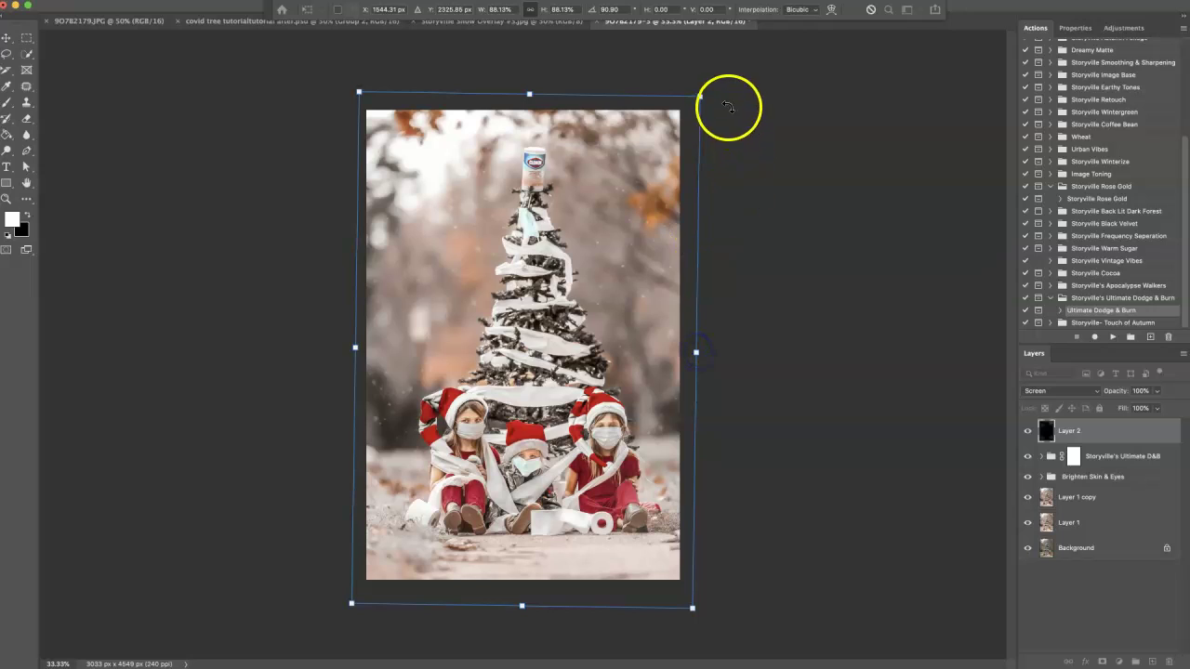
drag(728, 100, 724, 92)
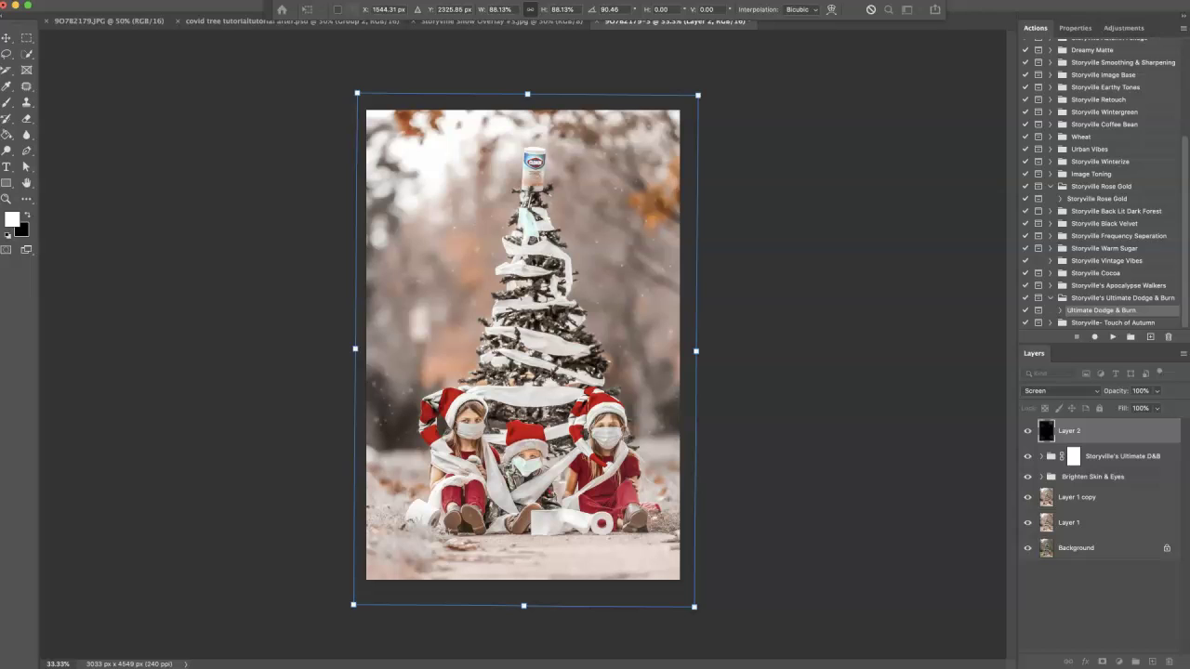
key(Return)
key(j)
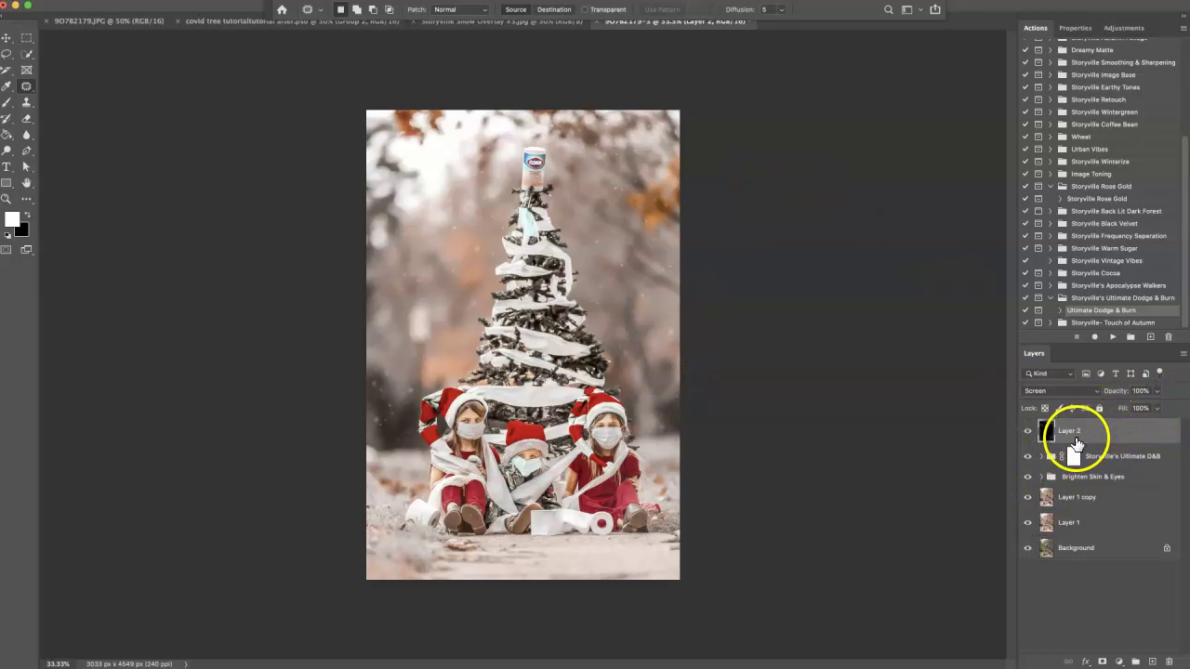
Step: Duplicate the snow layer, group both copies, and add a mask to the group
key(ctrl+j)
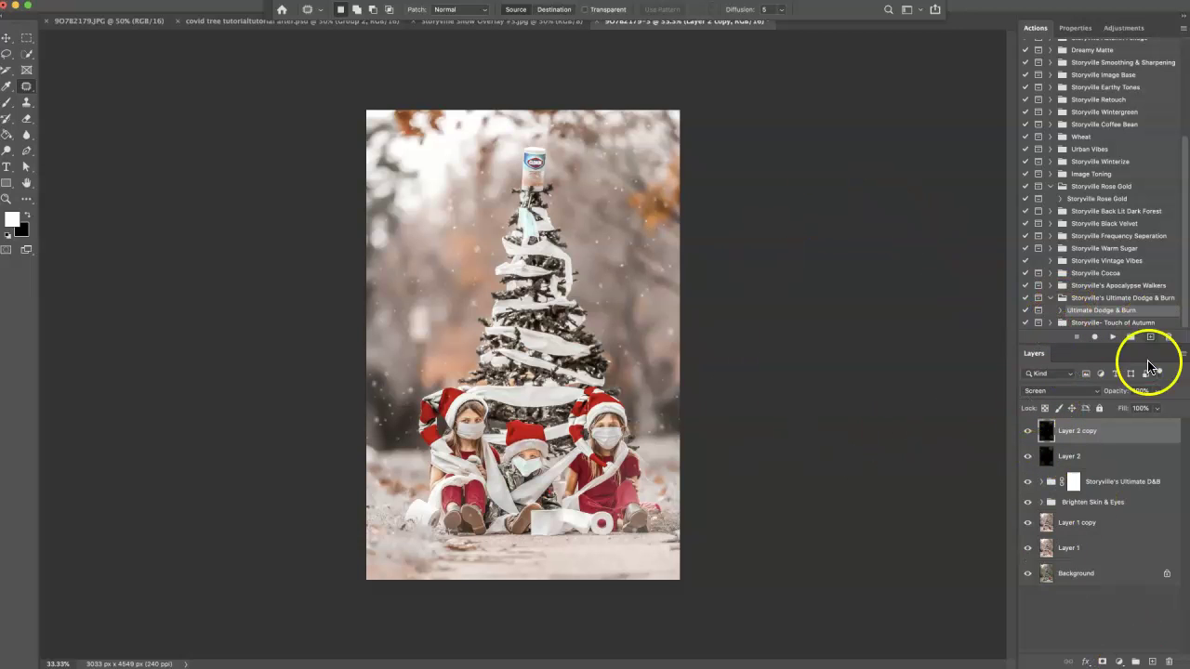
shift+click(1050, 465)
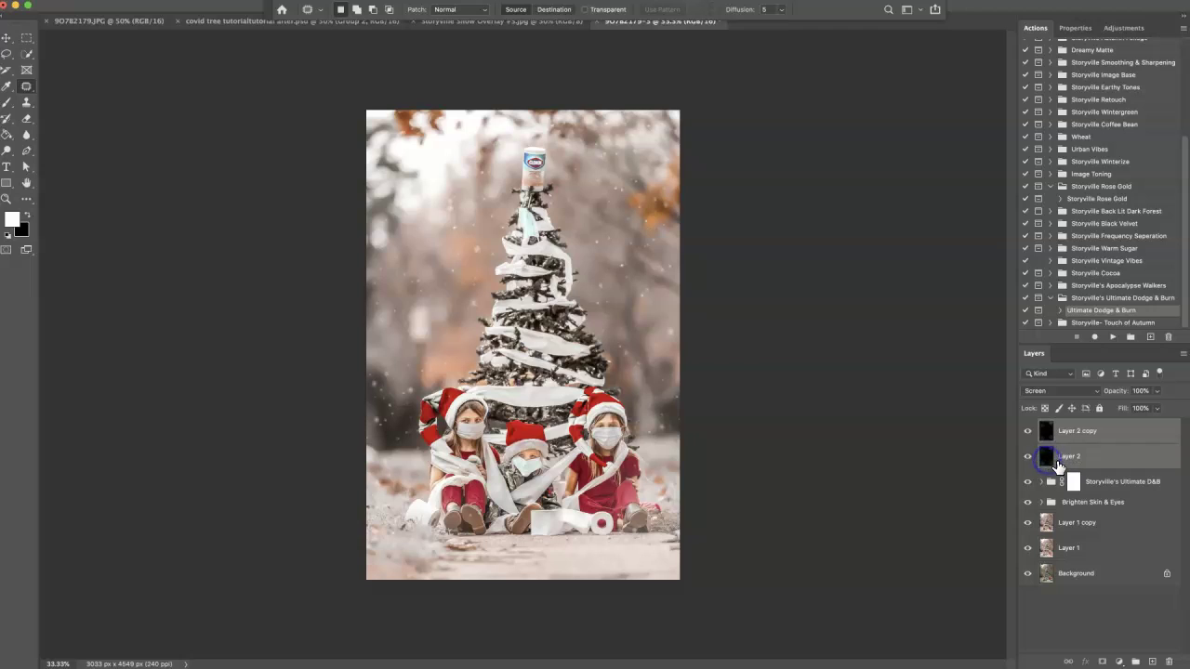
click(1136, 662)
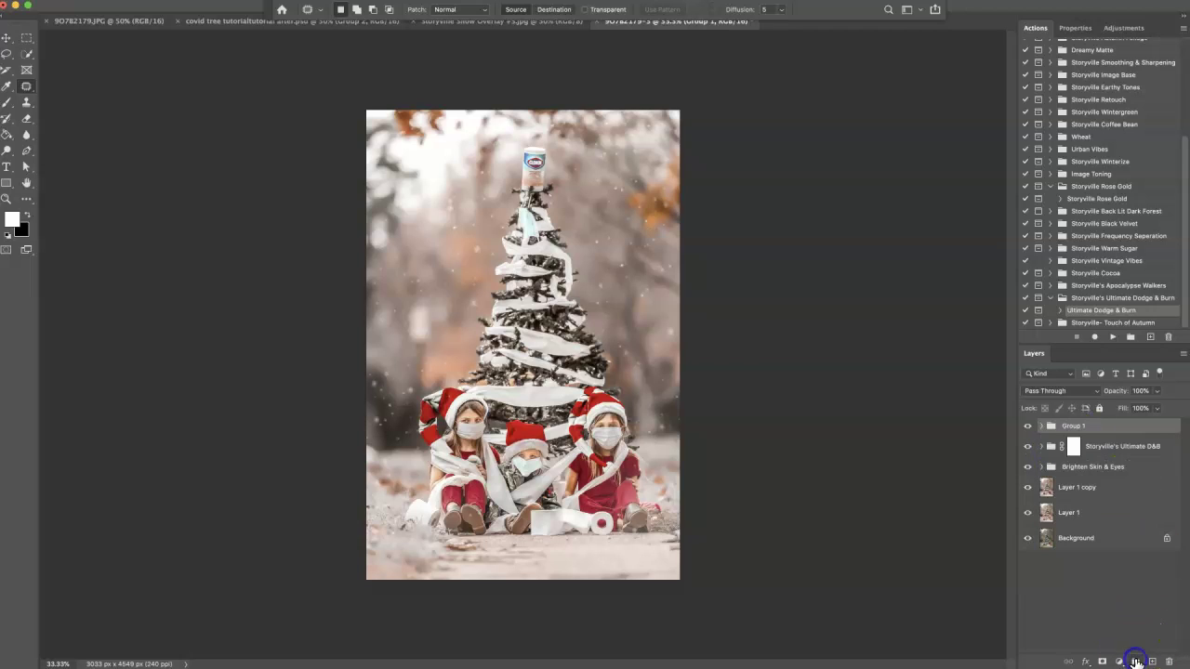
click(1104, 662)
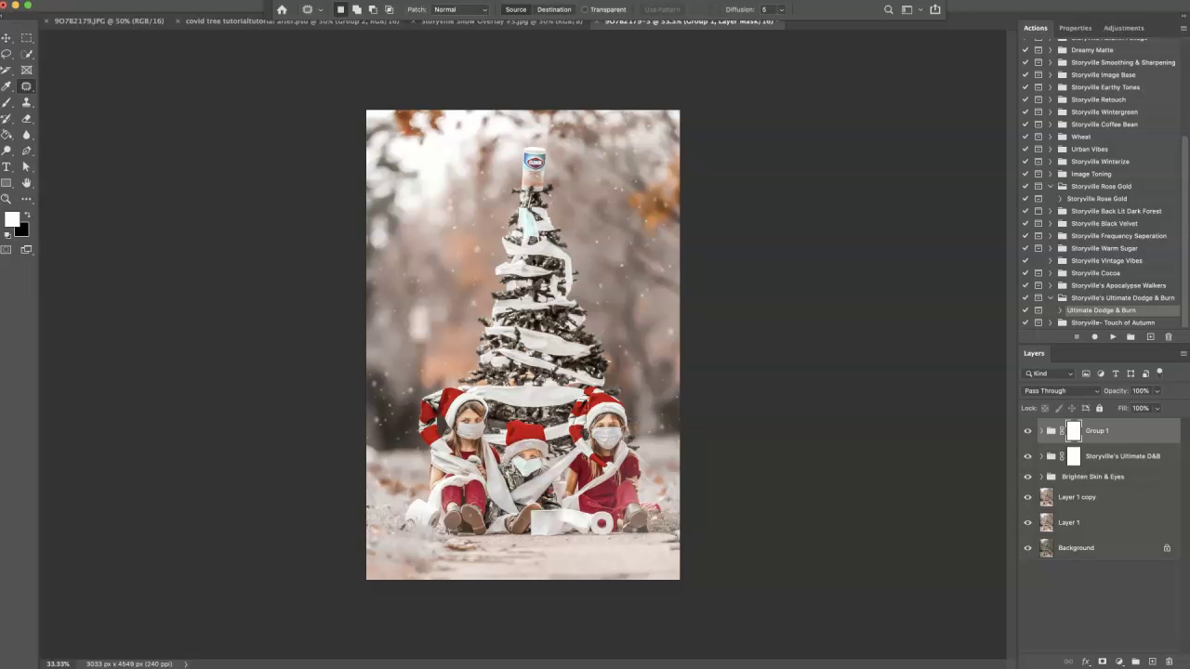
Step: Paint black on the group mask to clear snow from the three children's faces
click(26, 216)
click(7, 105)
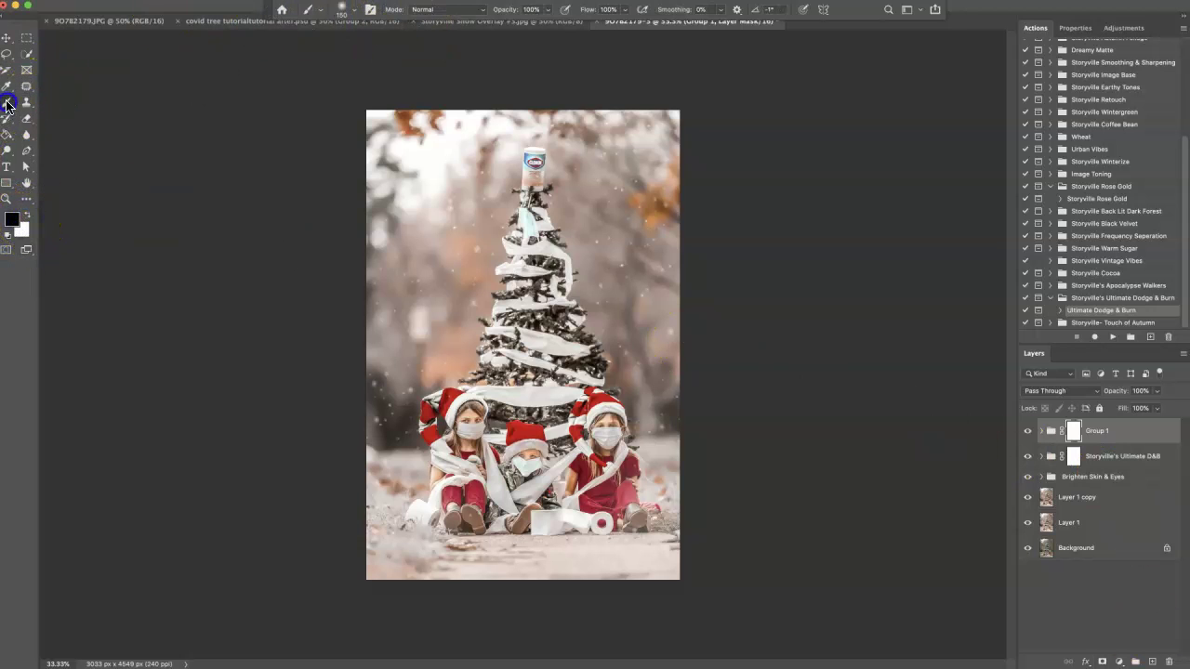
click(566, 13)
drag(474, 502, 488, 463)
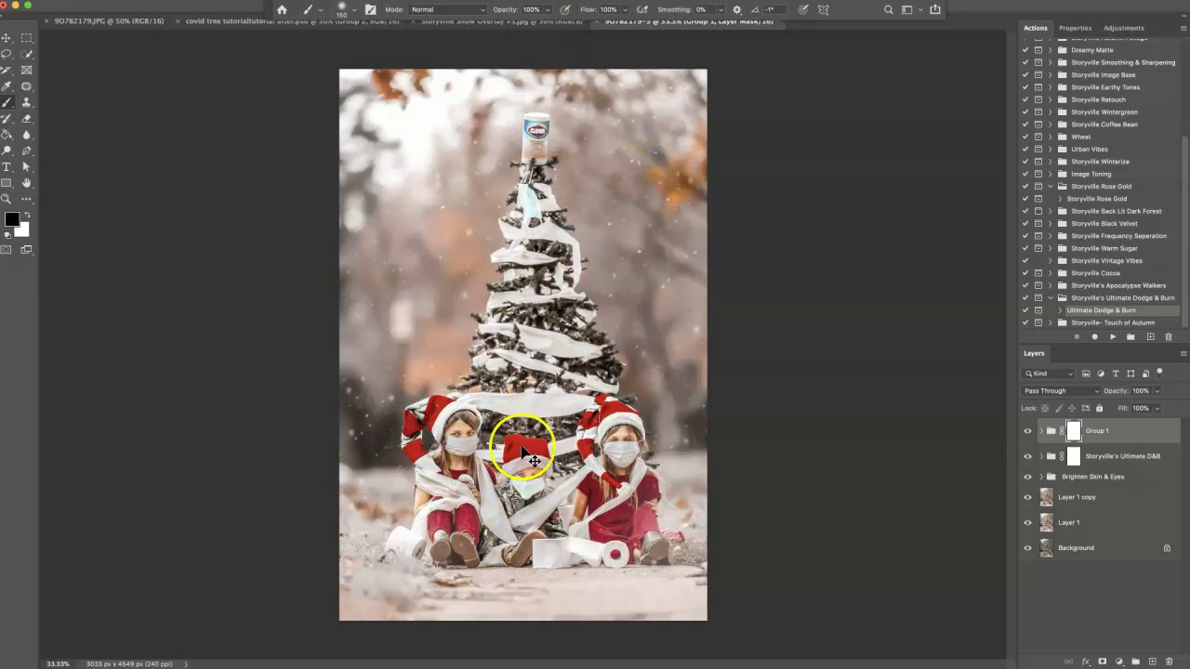
key(super+plus)
click(450, 453)
click(531, 502)
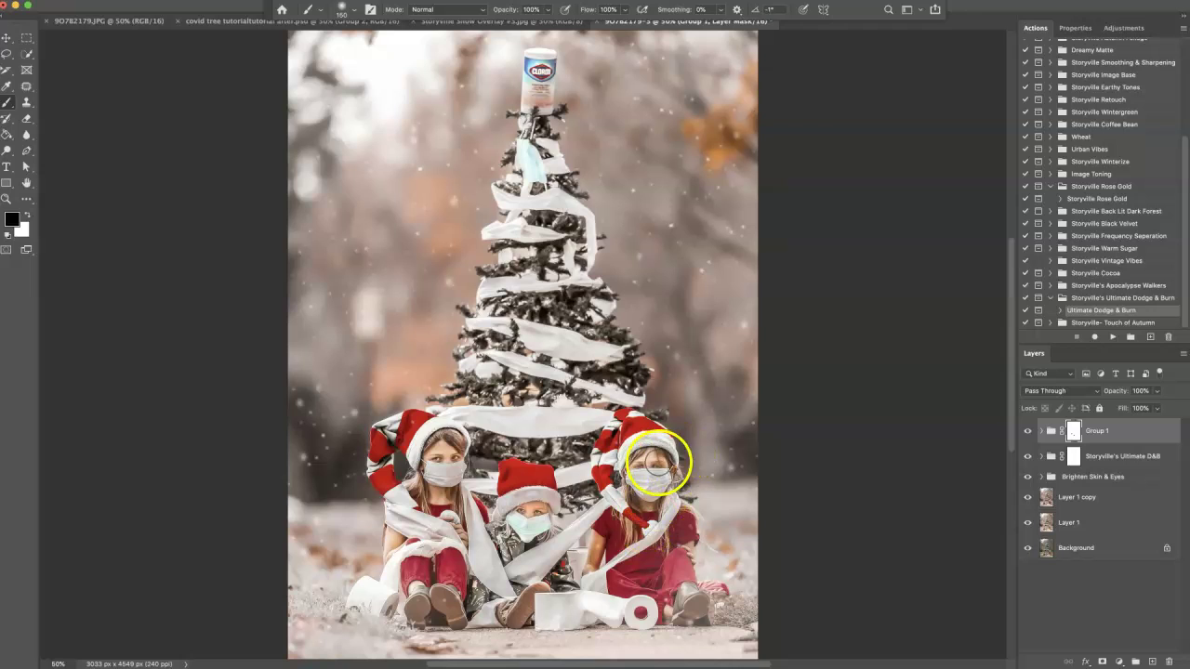
click(642, 464)
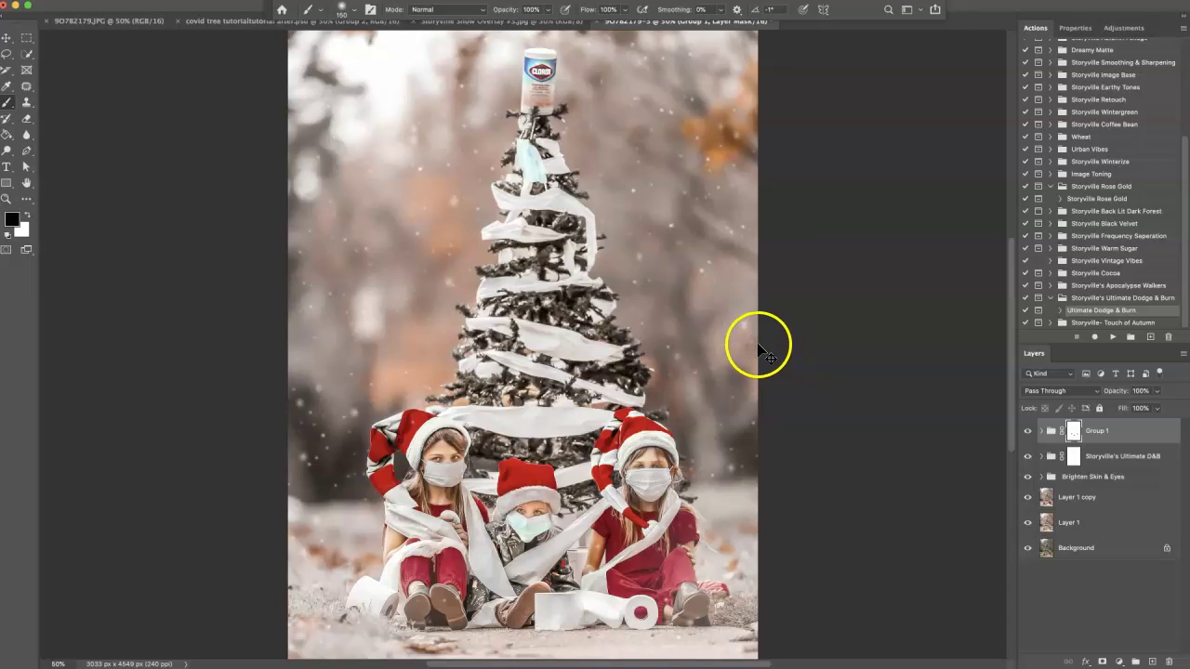
key(super+minus)
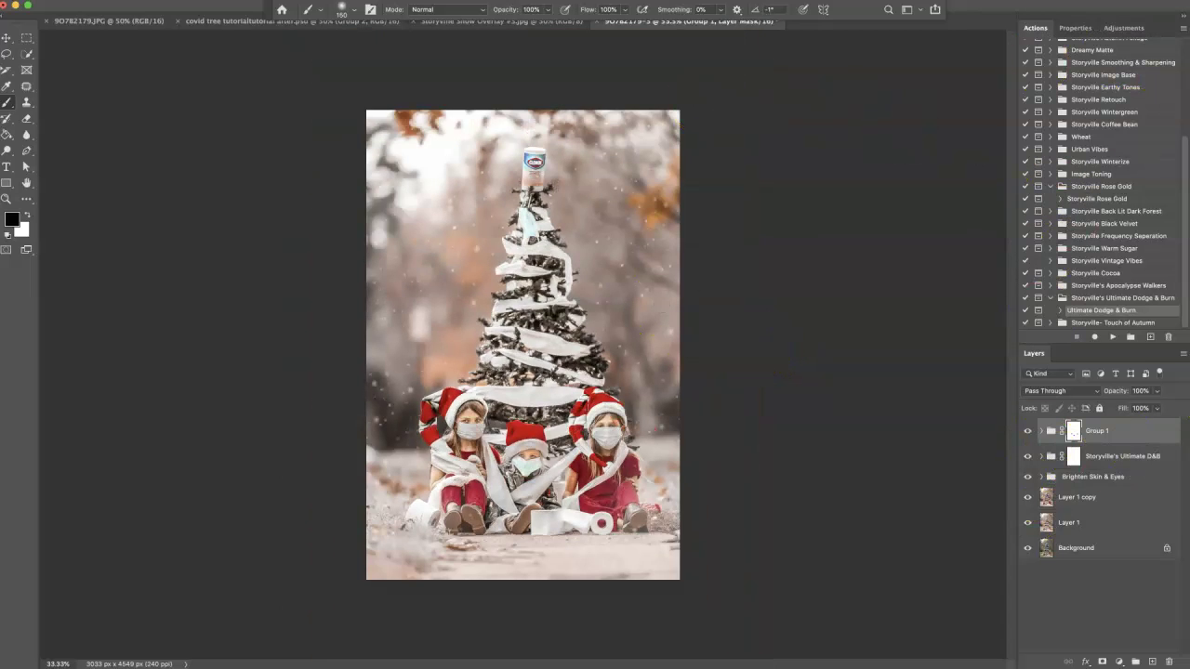
Step: Switch the painting colour to white and add a new empty layer for sparkles
click(1078, 628)
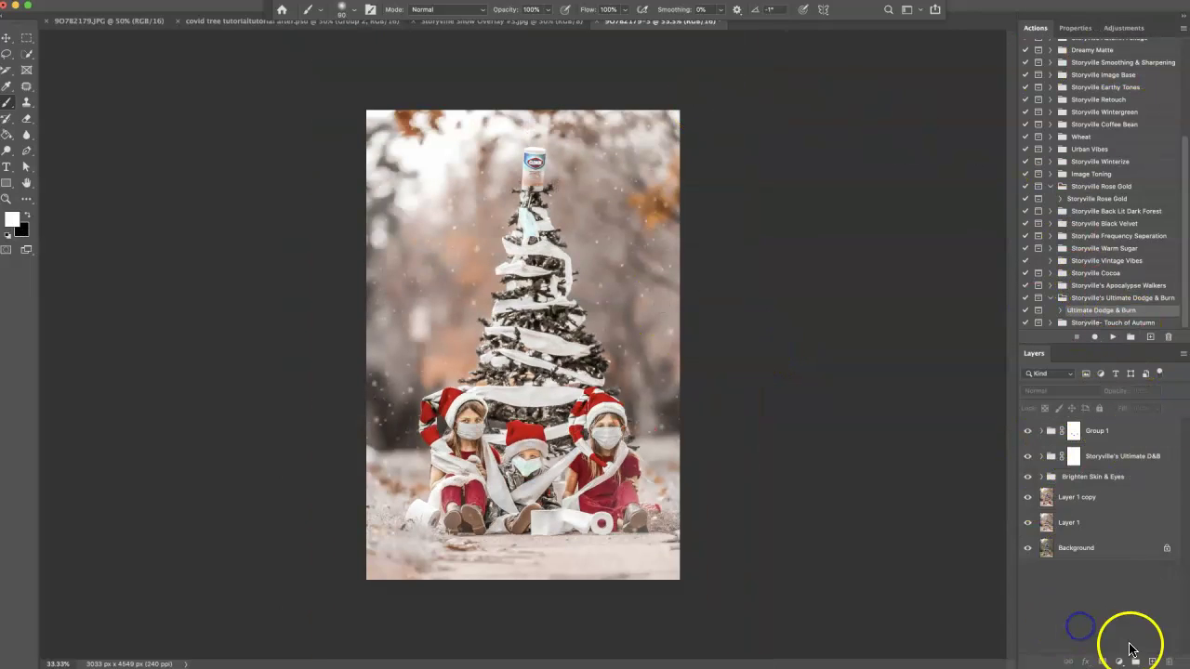
key(x)
click(1153, 662)
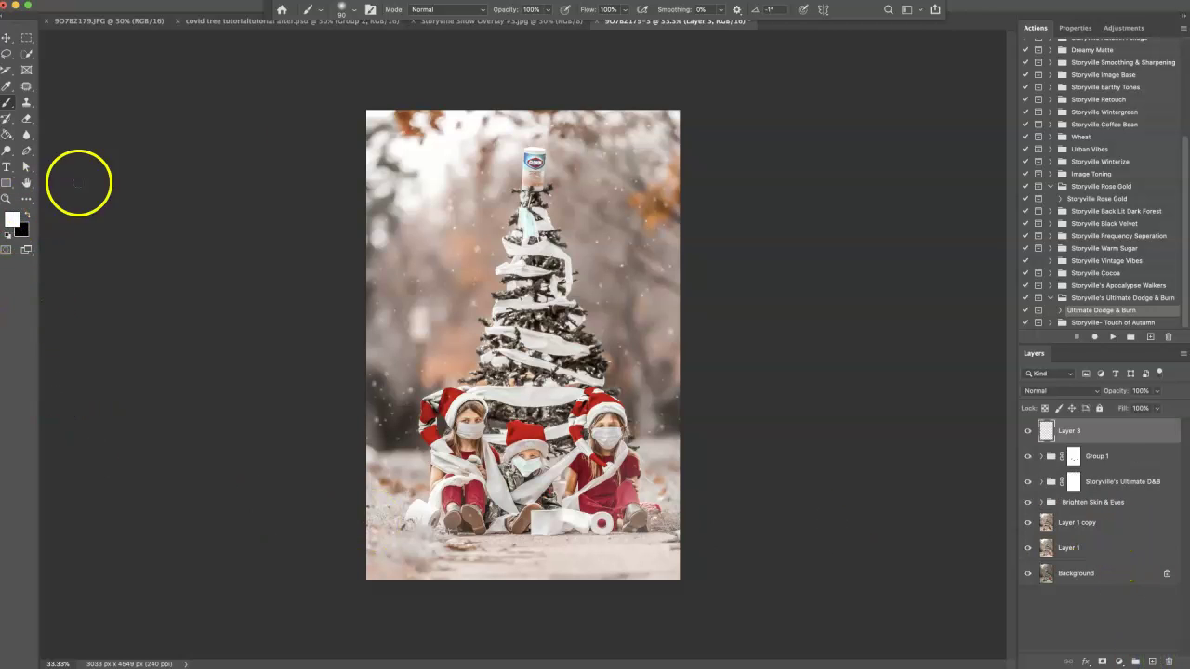
Step: Paint star sparkles around the tree top with the Storyville Scattered Star Brush
click(348, 11)
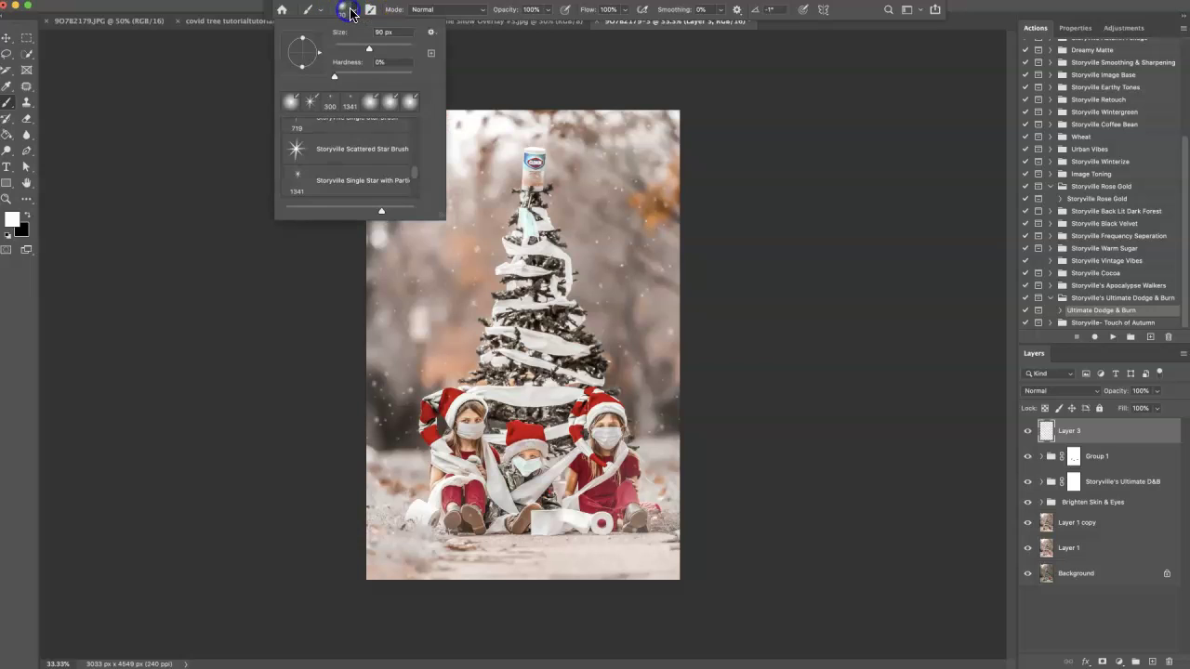
click(350, 149)
click(785, 176)
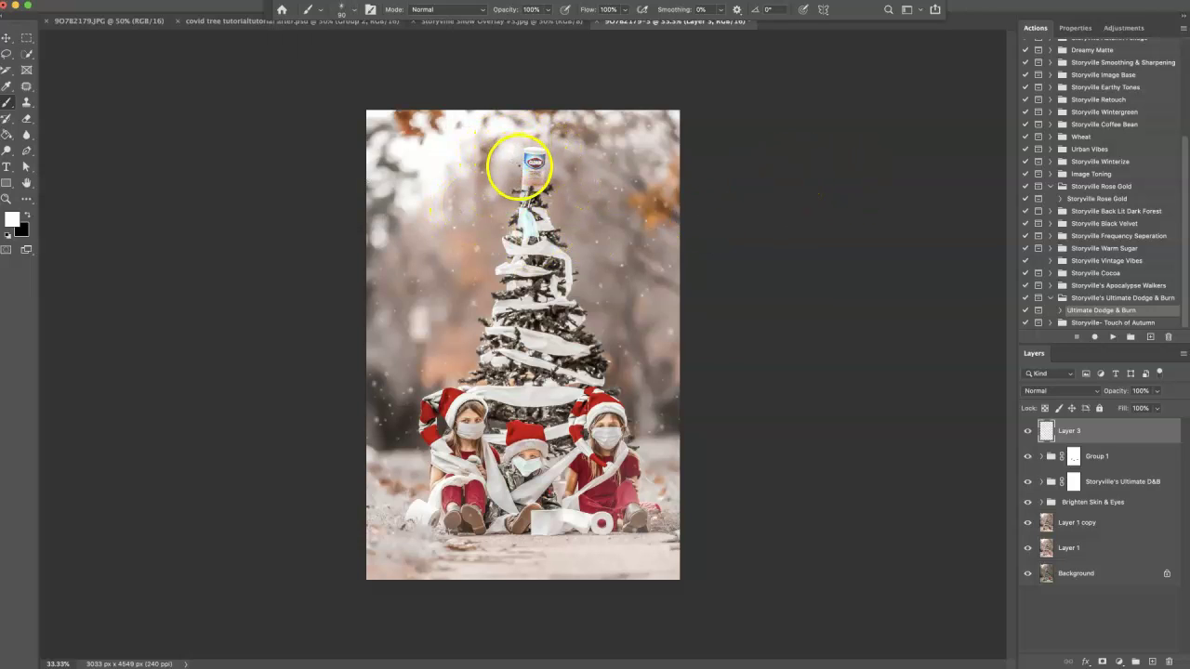
drag(604, 191, 510, 171)
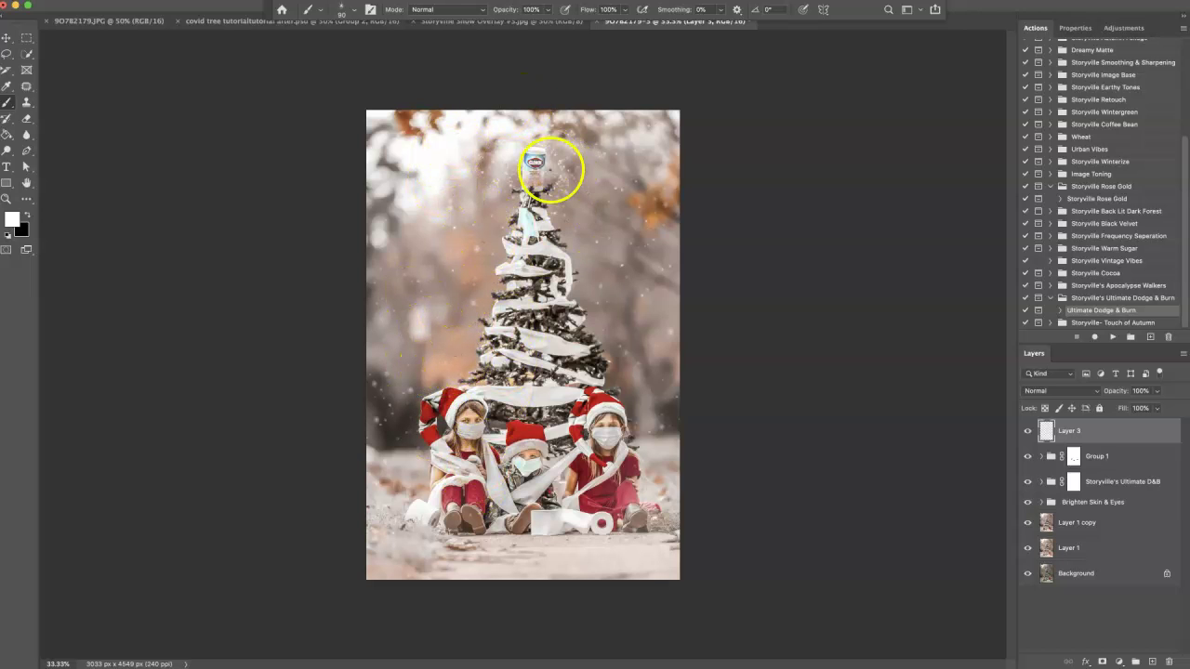
key(super+equal)
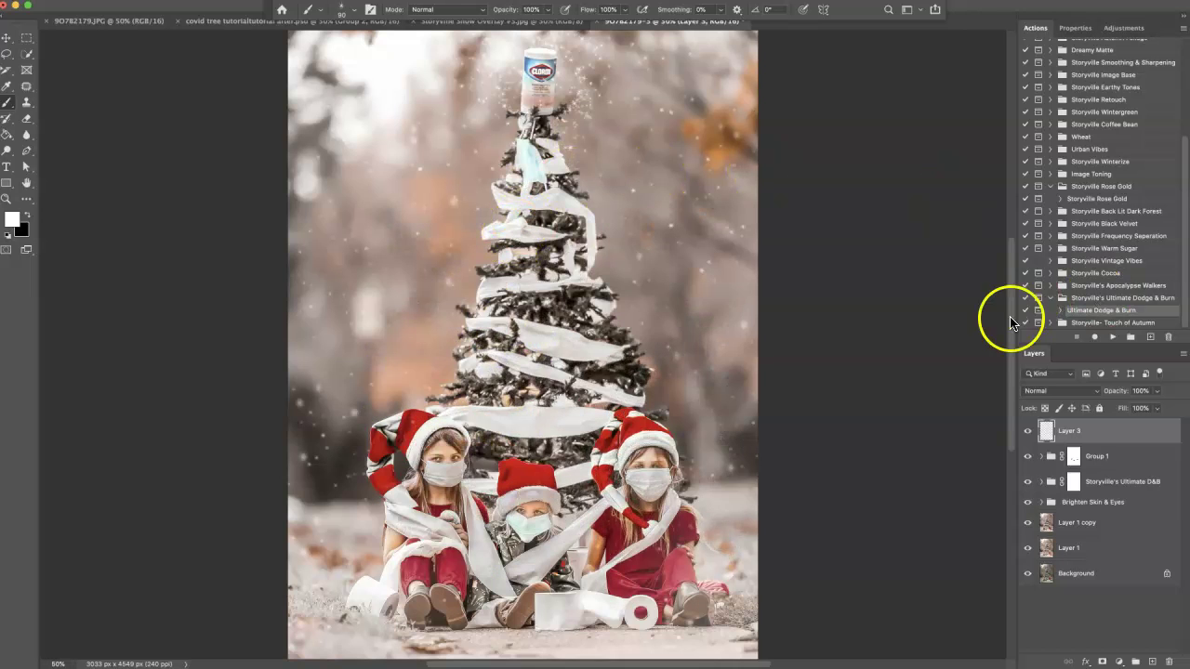
drag(1014, 337, 1012, 282)
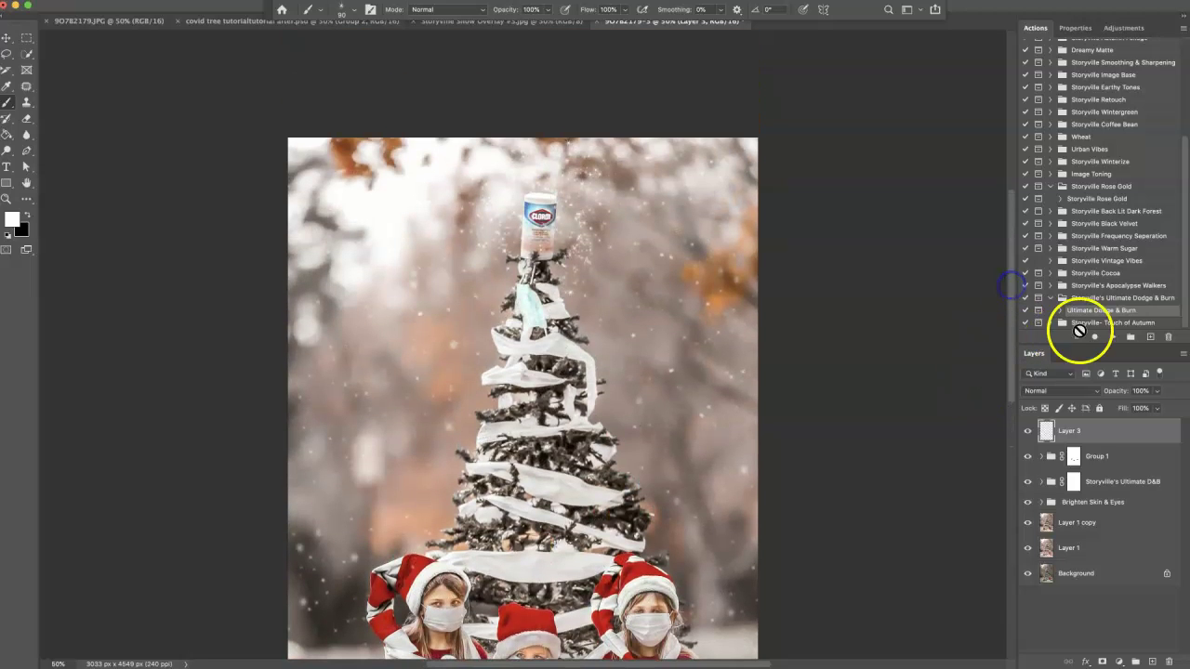
Step: Add a mask to Layer 3 and paint black over the bottle to hide its sparkles
click(1103, 662)
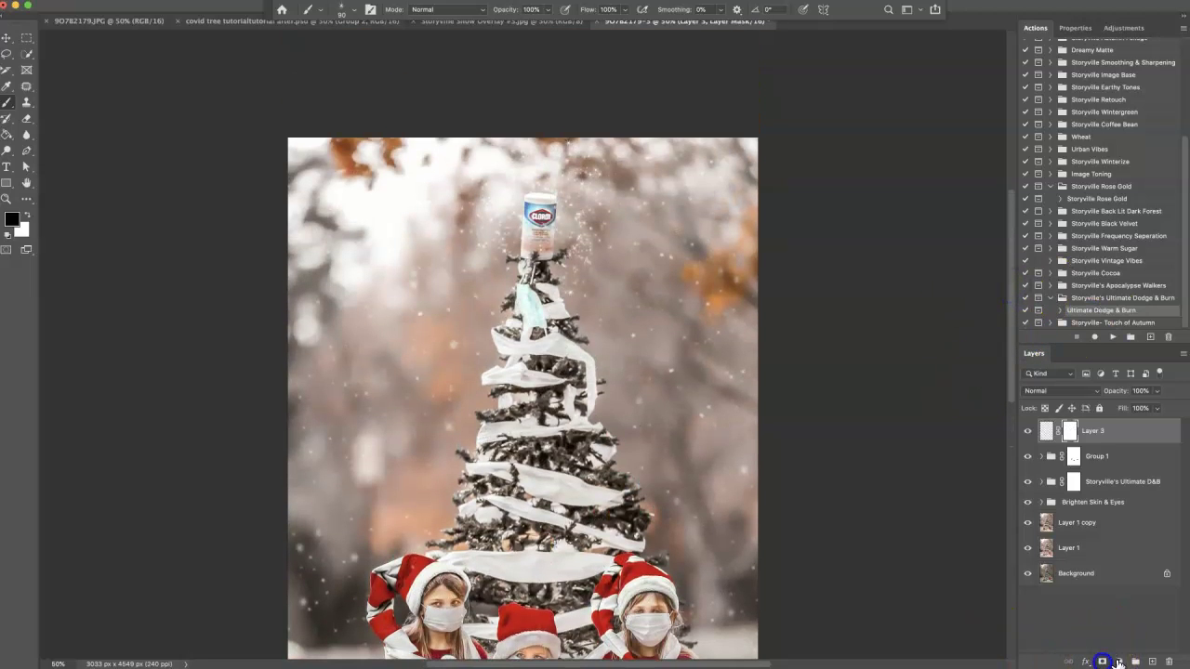
key(x)
click(352, 21)
click(358, 15)
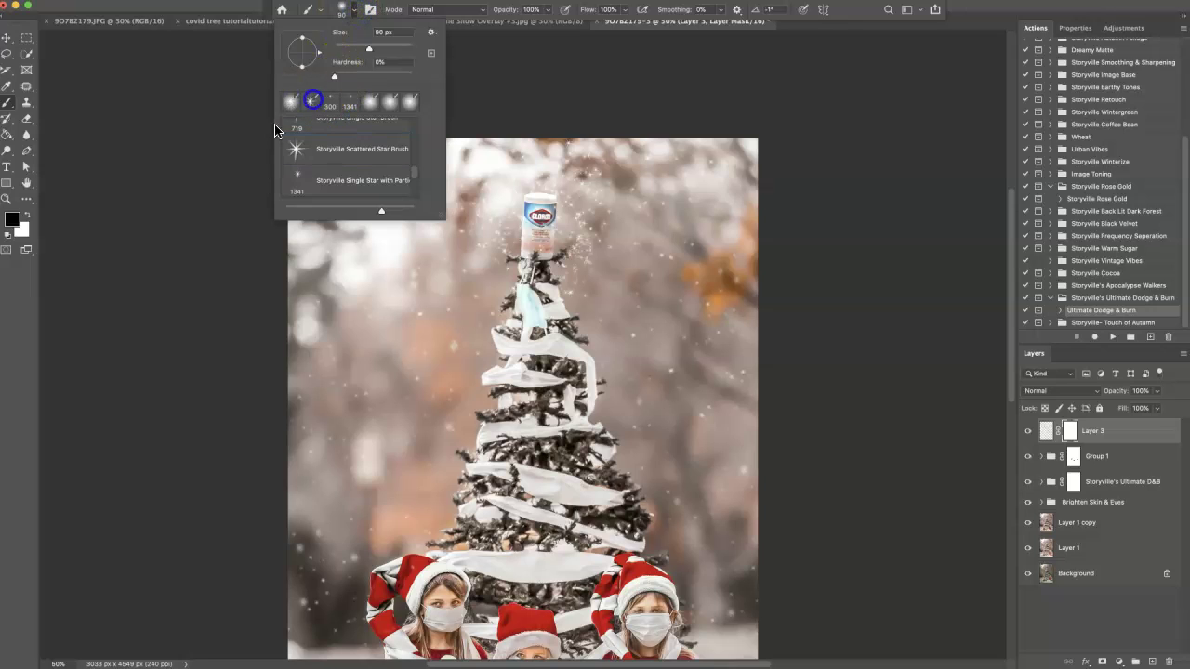
click(201, 202)
drag(536, 252, 541, 216)
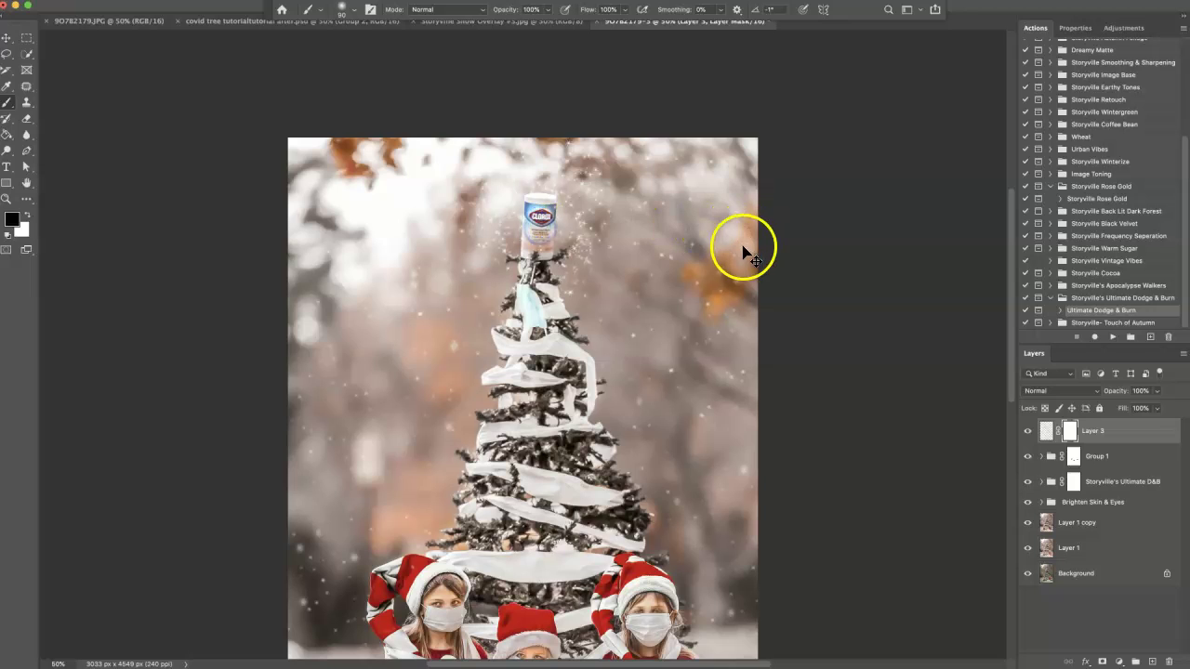
key(super+minus)
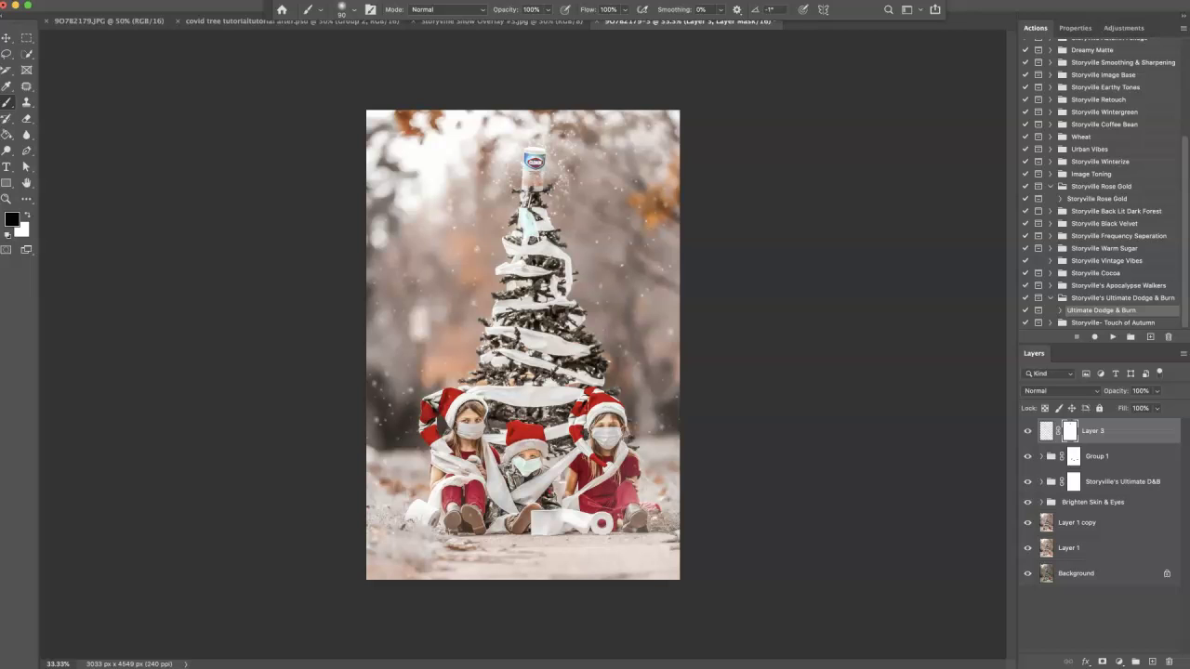
click(103, 19)
key(super+minus)
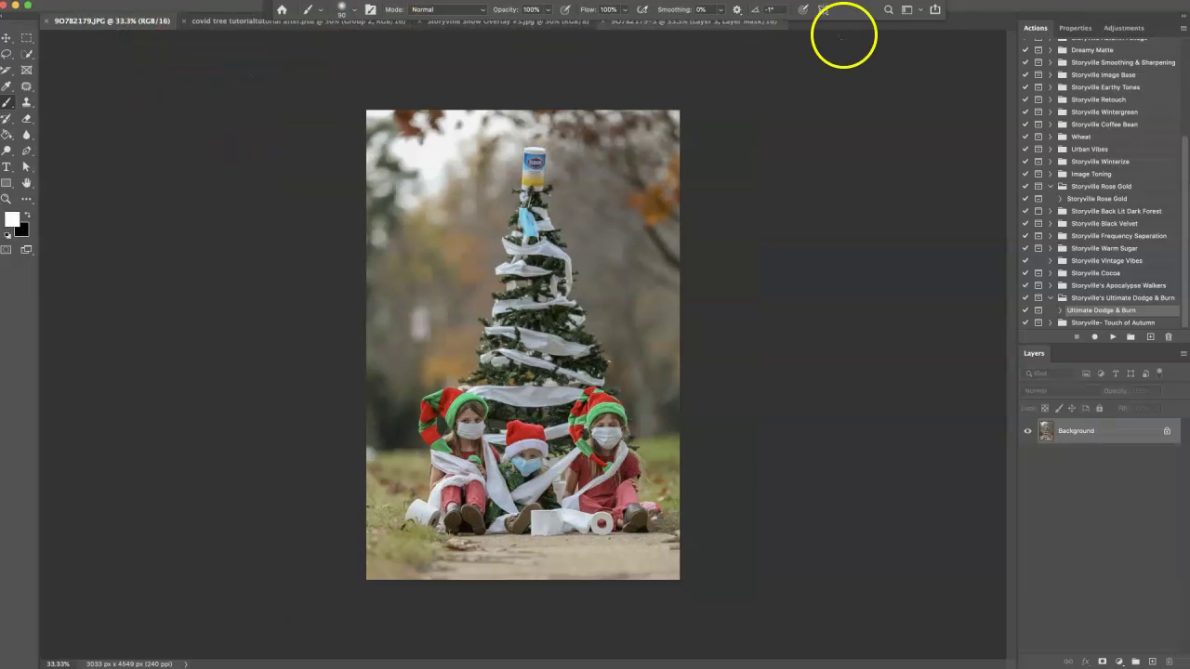
click(712, 28)
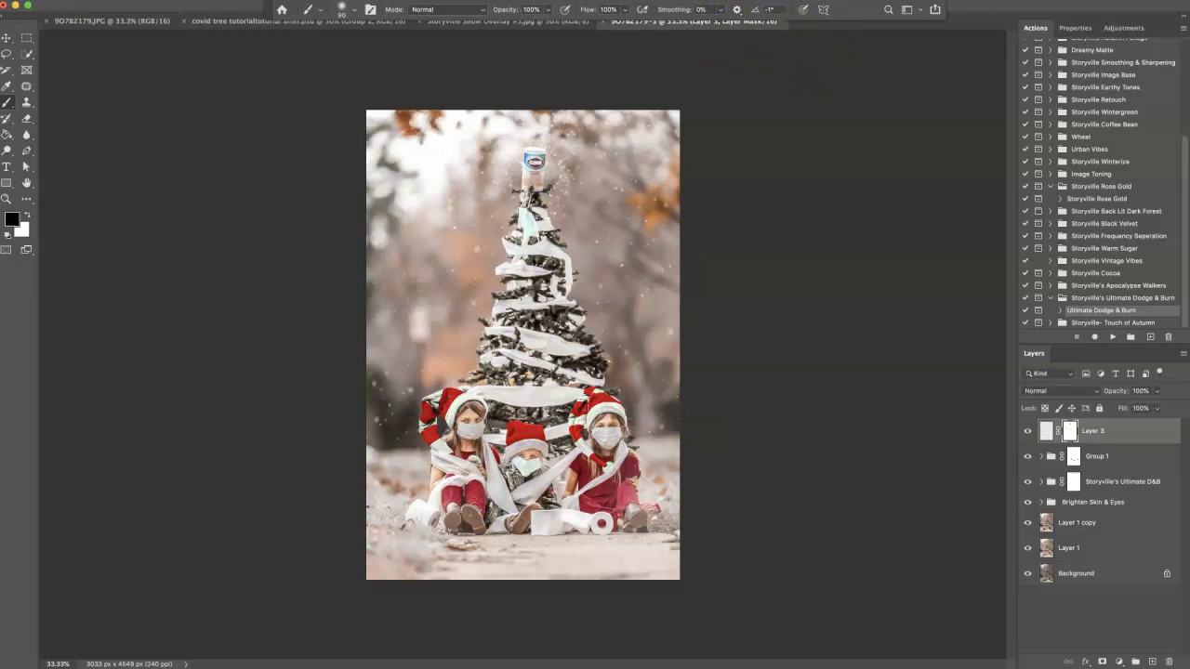